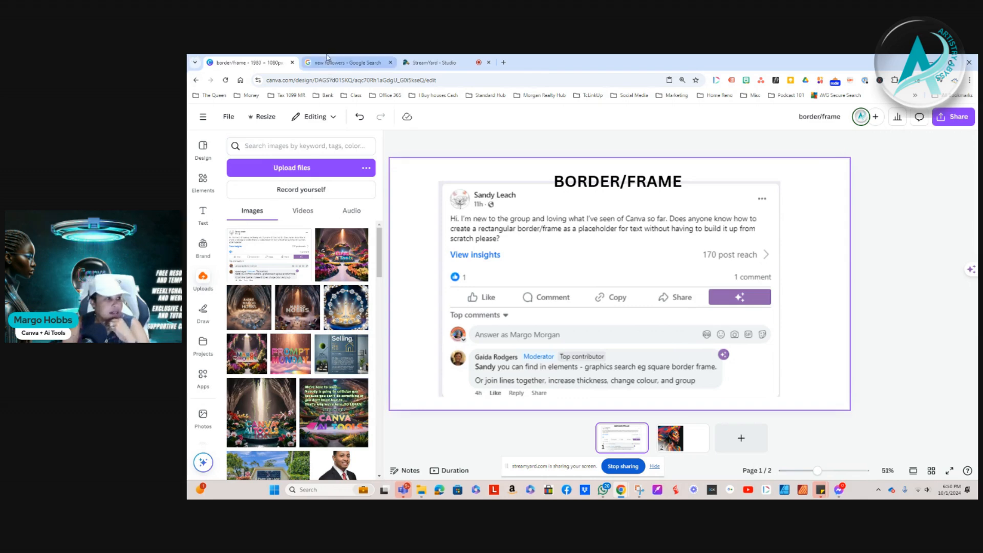
# Open page 2 and move the portrait image to the centre of the page
pyautogui.click(672, 437)
pyautogui.click(522, 279)
pyautogui.moveTo(523, 279)
pyautogui.mouseDown()
pyautogui.moveTo(549, 271)
pyautogui.moveTo(509, 276)
pyautogui.mouseUp()
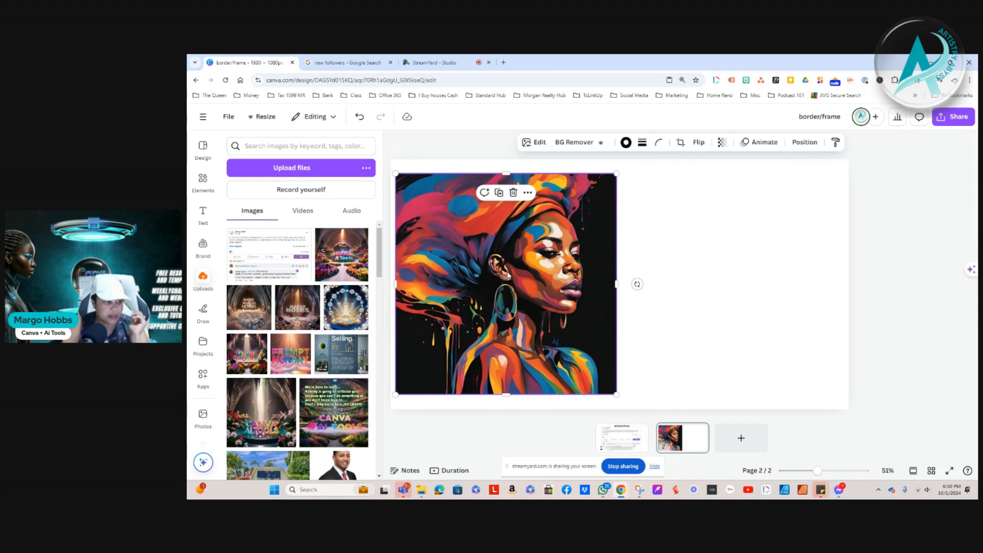
pyautogui.moveTo(510, 292); pyautogui.dragTo(523, 292)
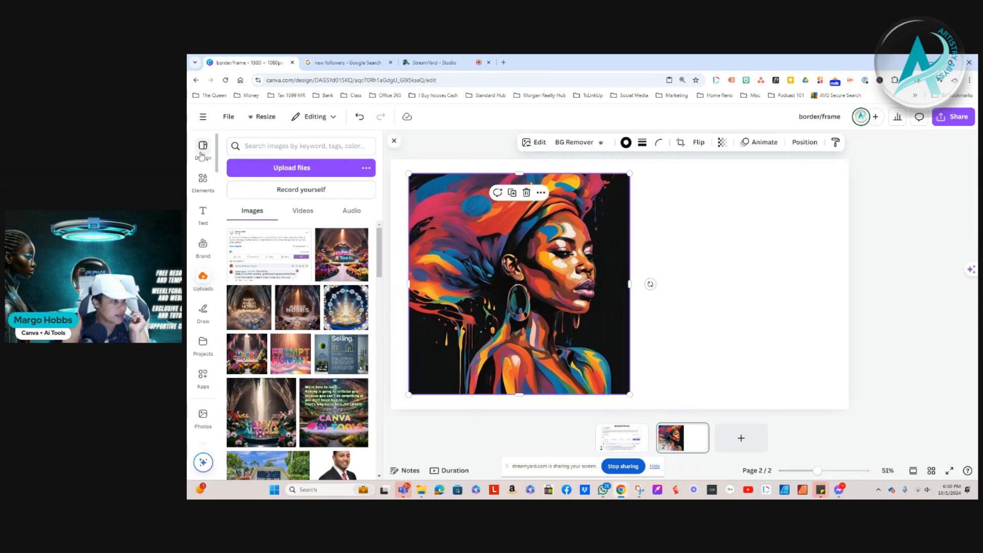
pyautogui.moveTo(516, 295); pyautogui.dragTo(607, 312)
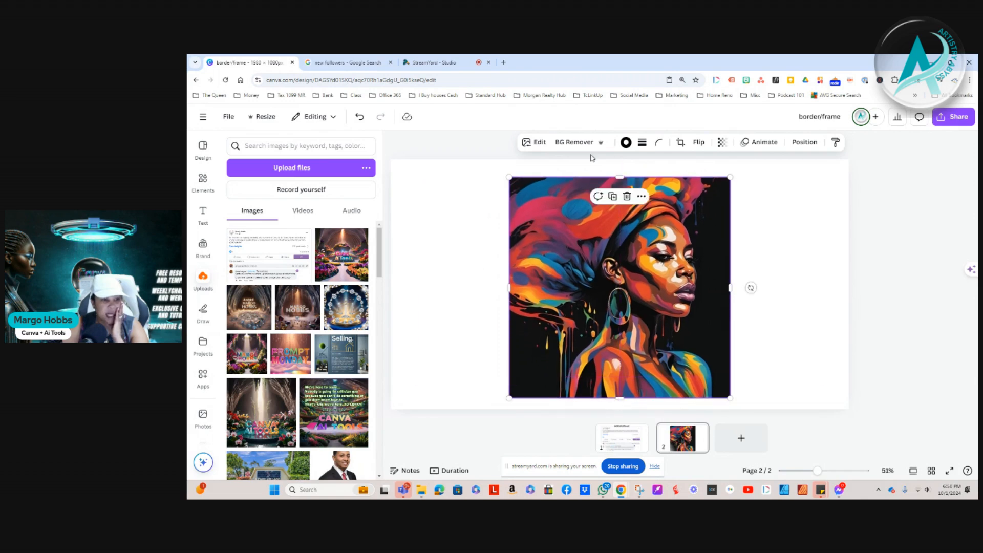
# Give the portrait a teal border from the brand colours with a border weight of 46
pyautogui.click(627, 146)
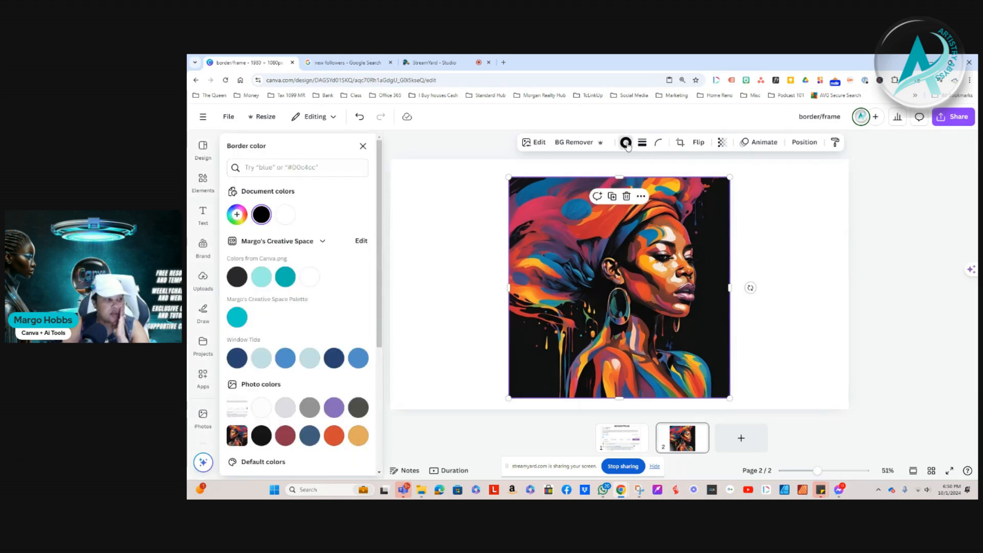
pyautogui.click(643, 145)
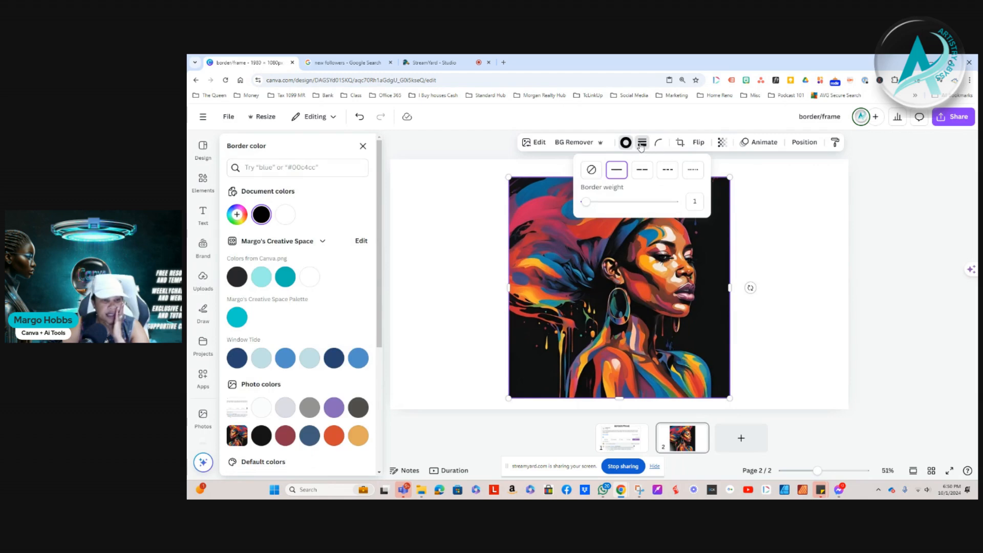
pyautogui.click(641, 146)
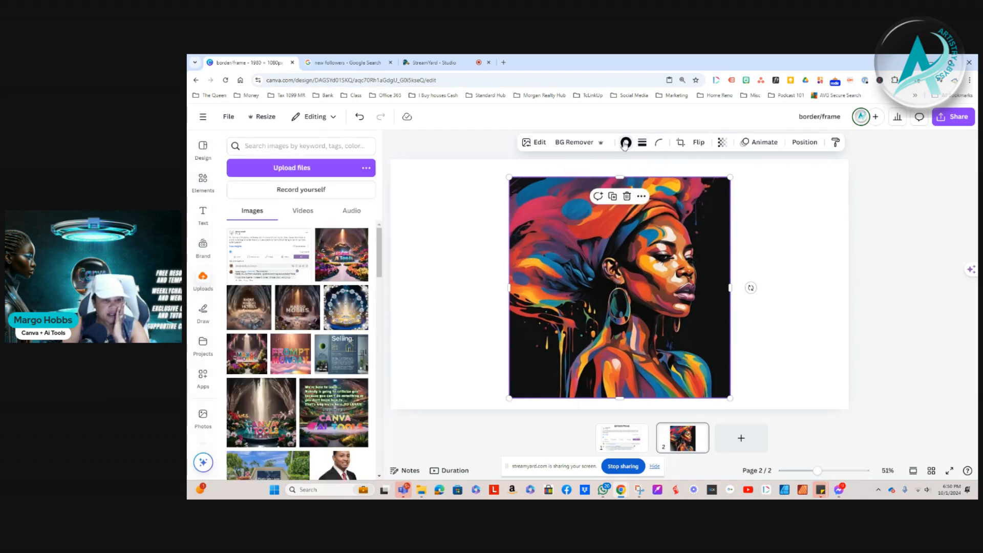
pyautogui.click(645, 148)
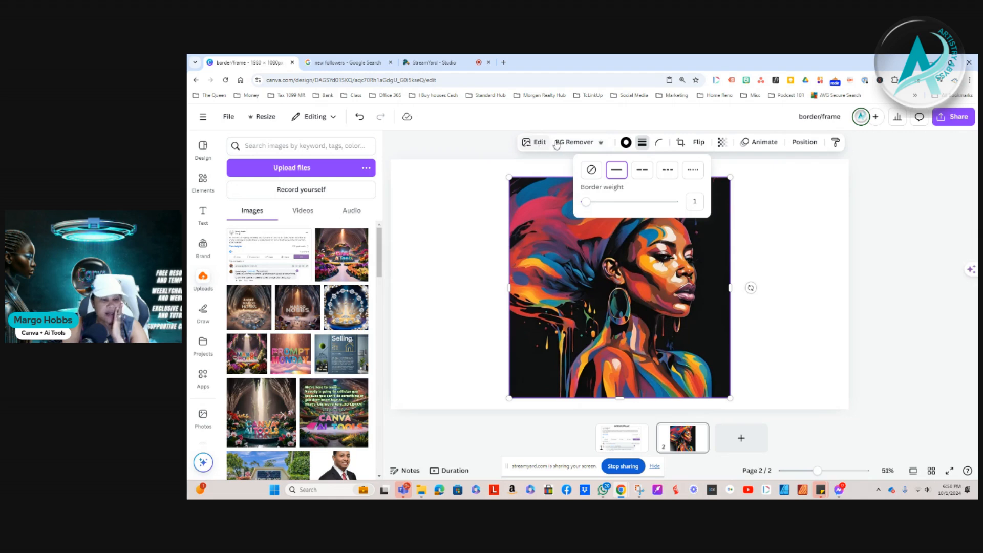
pyautogui.click(625, 144)
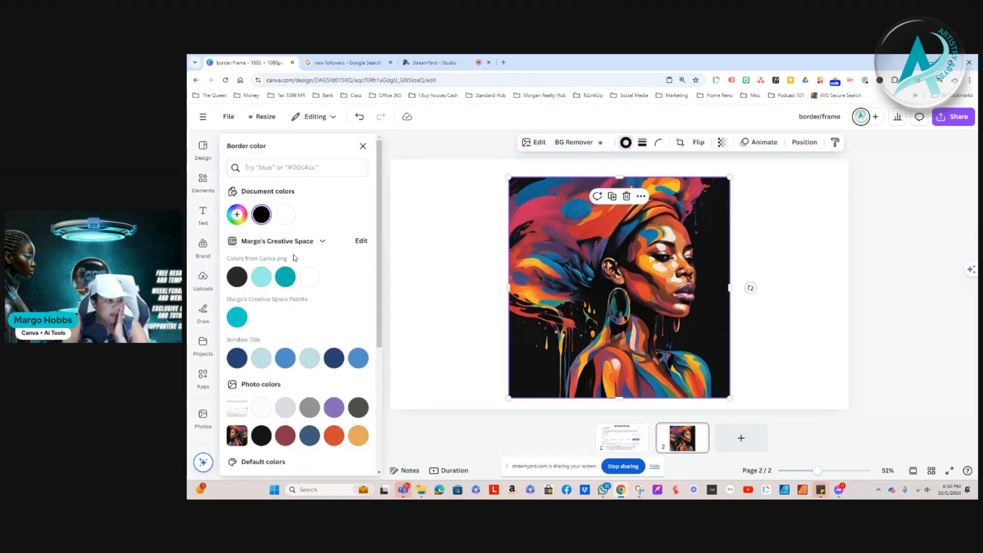
pyautogui.click(285, 277)
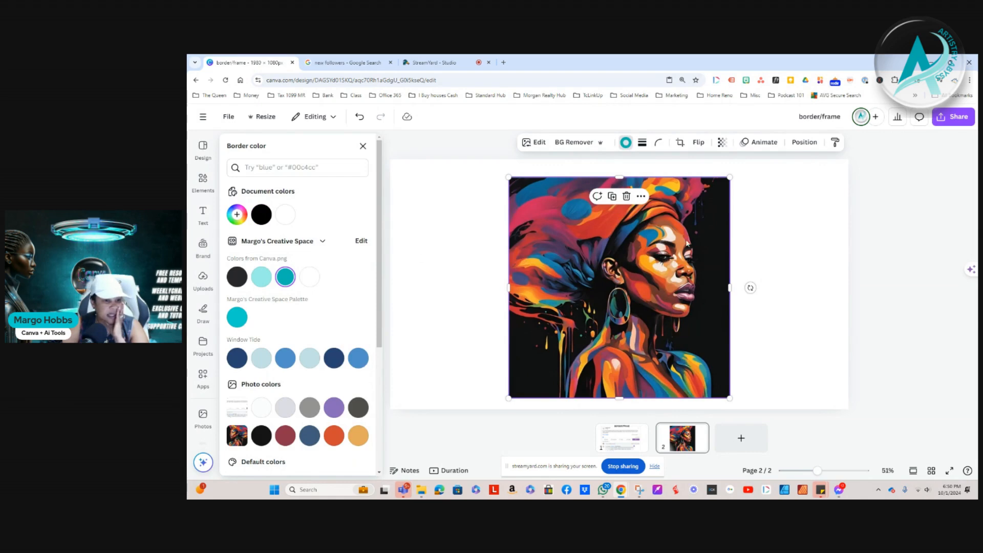
pyautogui.click(642, 144)
pyautogui.moveTo(591, 210); pyautogui.dragTo(627, 208)
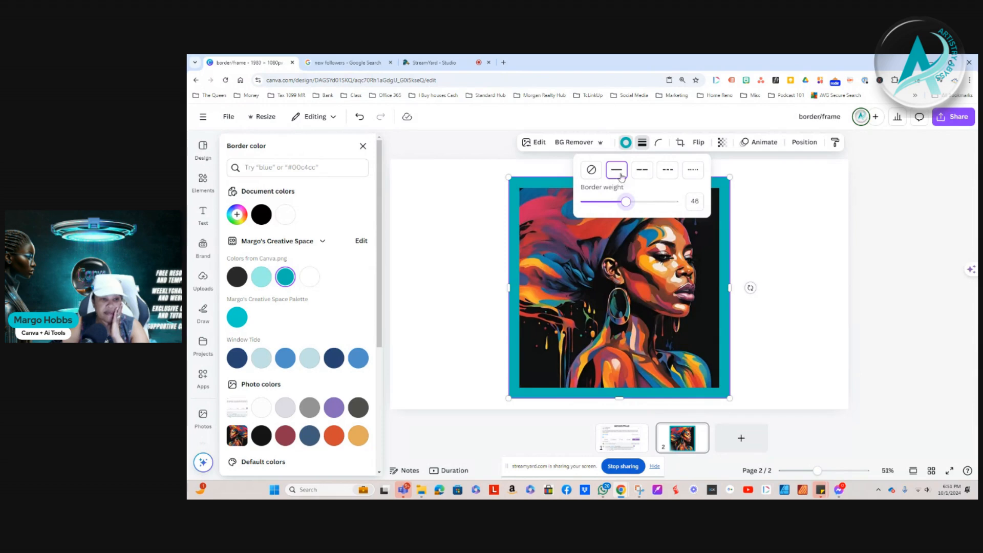
# Try the long-dash and medium-dash border styles on the portrait, ending on the finest dotted style
pyautogui.click(644, 170)
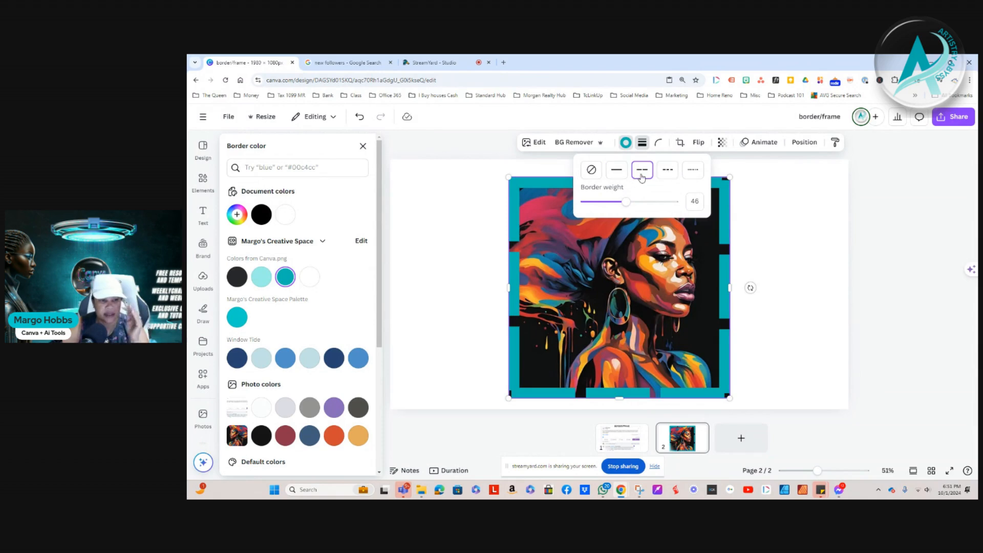
pyautogui.click(668, 173)
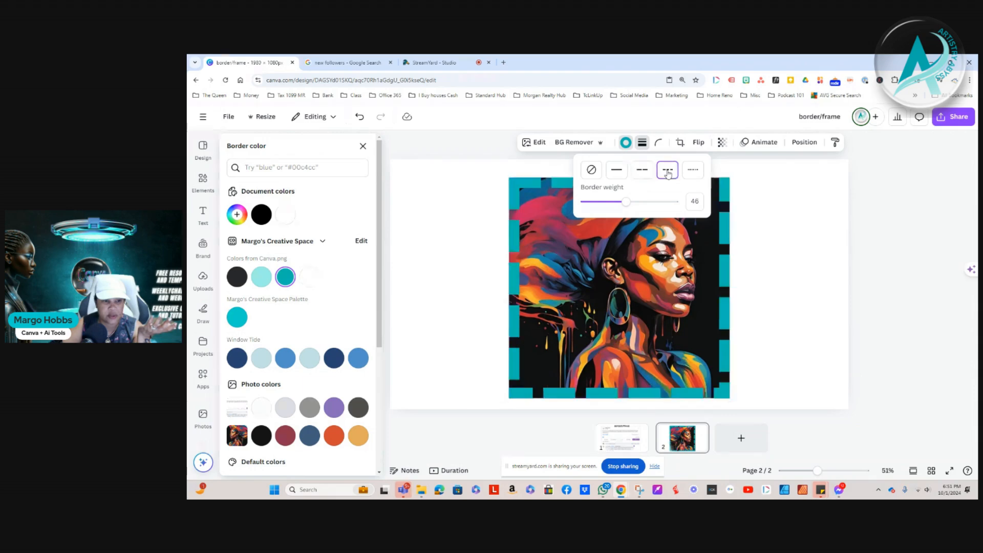
pyautogui.click(696, 170)
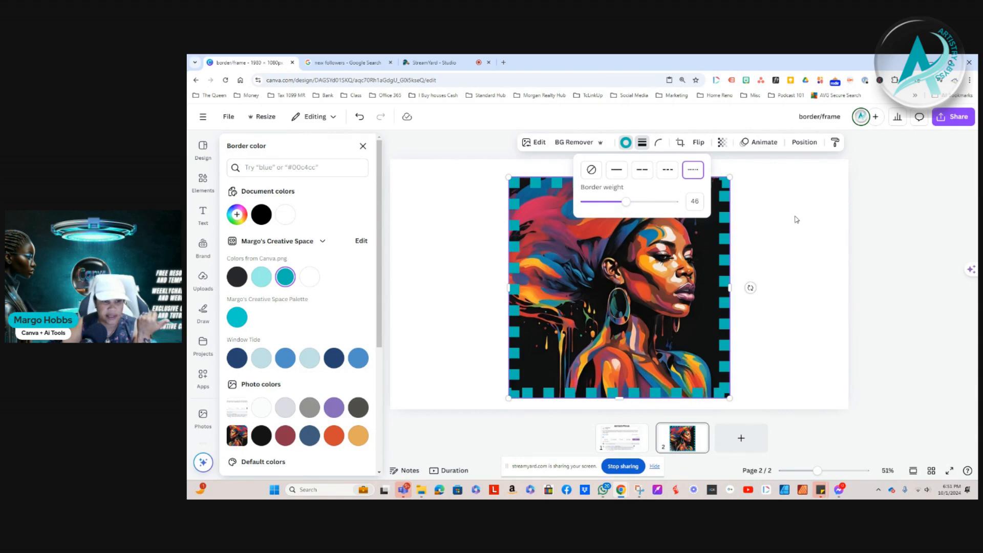
# Browse the border colours and sample the blue circle in the portrait as a custom border colour, #186B9A
pyautogui.scroll(-3, 321, 401)
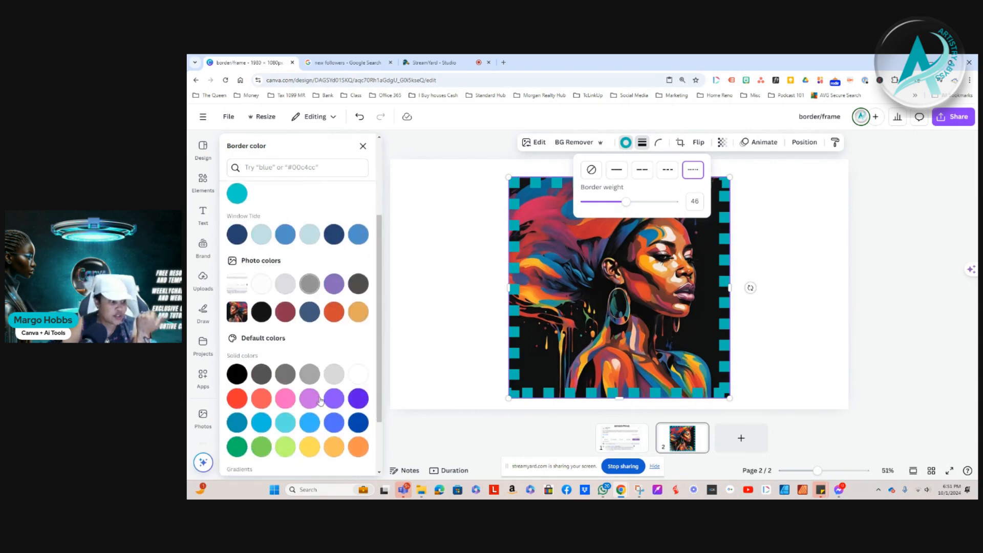
pyautogui.scroll(-2, 321, 400)
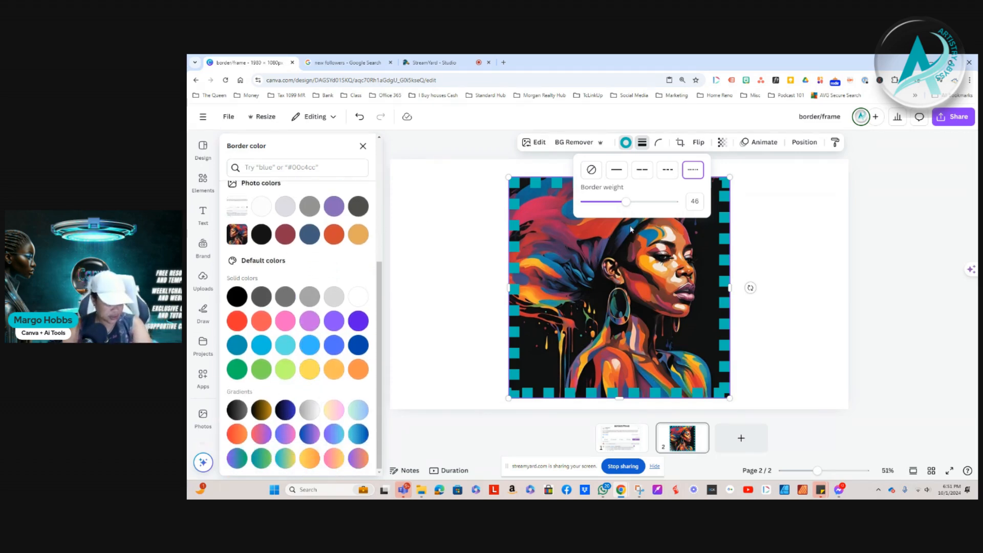
pyautogui.scroll(3, 295, 402)
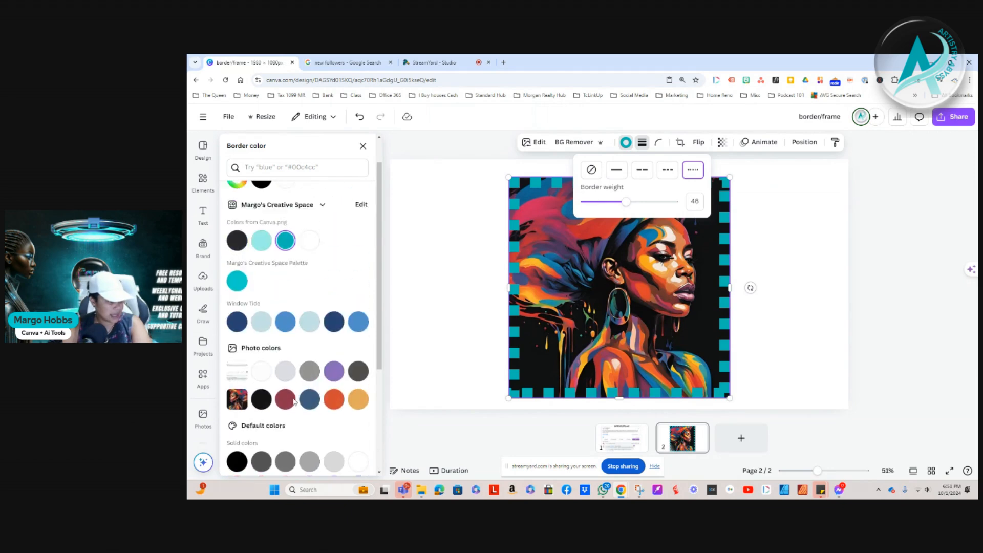
pyautogui.scroll(1, 295, 402)
pyautogui.click(236, 215)
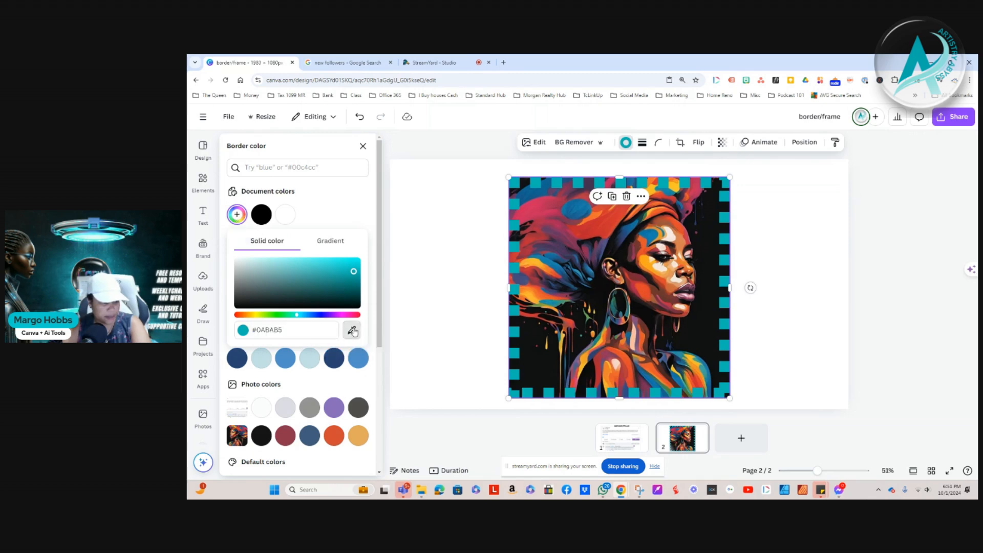
pyautogui.click(352, 331)
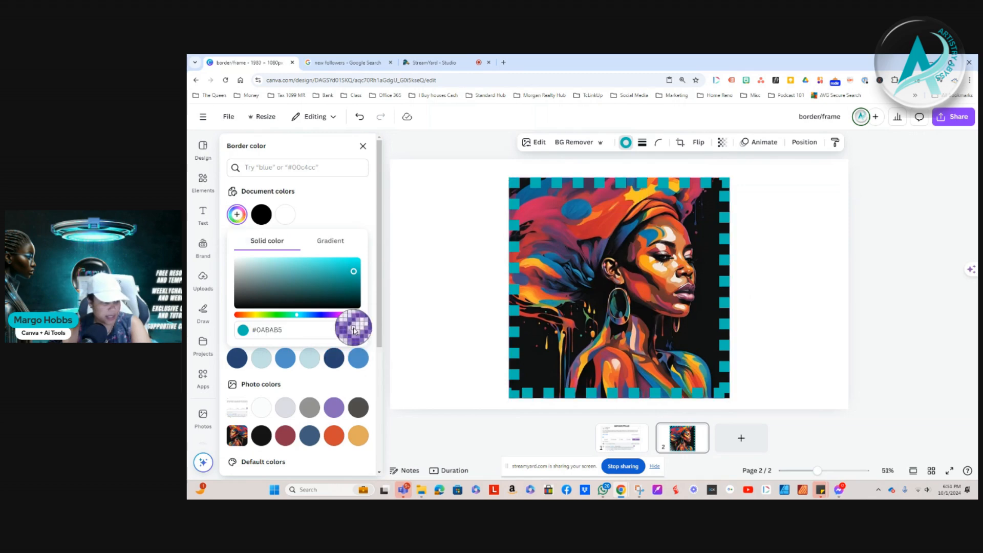
pyautogui.click(576, 212)
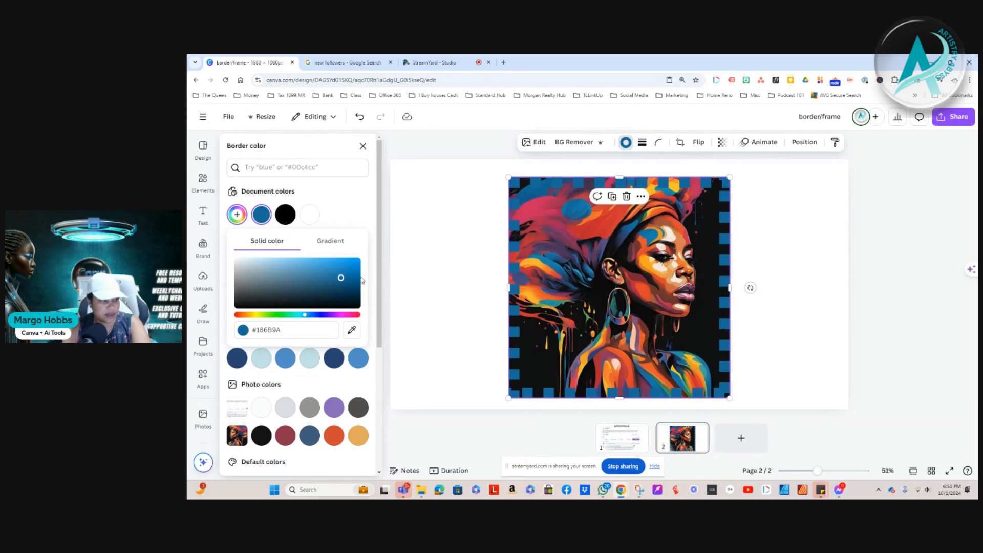
# Sample further border colours from the portrait with the eyedropper, trying orange-yellow and cream before settling on gold #DBAC32
pyautogui.click(352, 330)
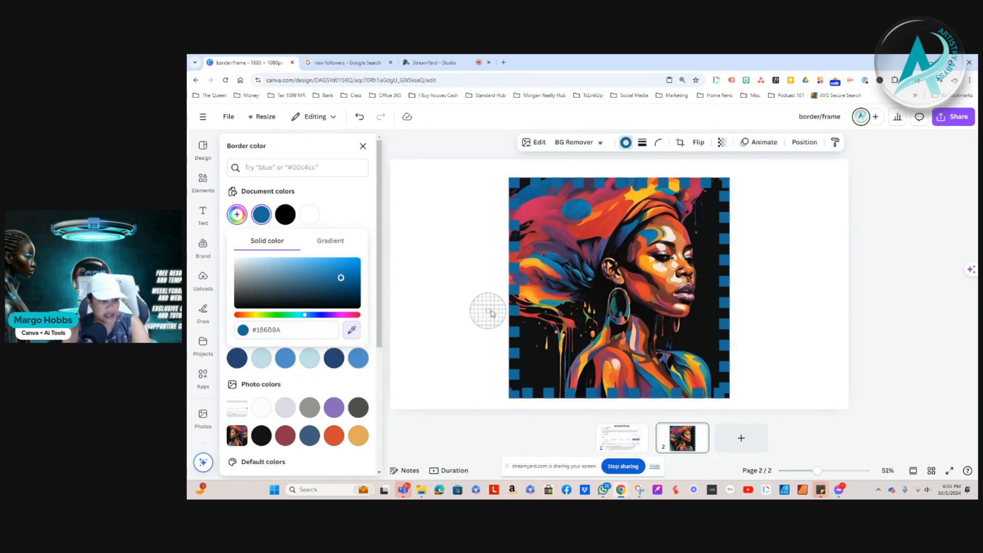
pyautogui.click(529, 297)
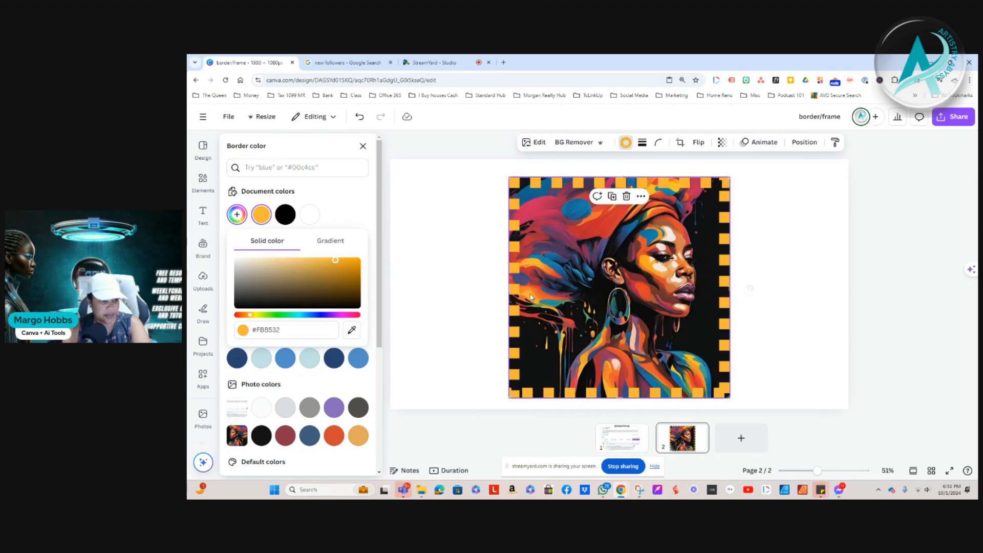
pyautogui.click(352, 331)
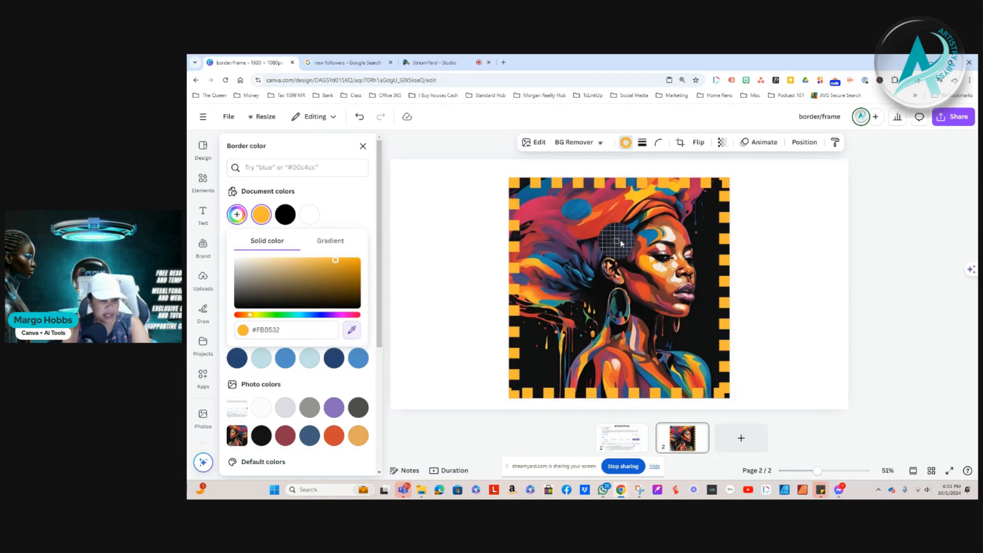
pyautogui.click(671, 236)
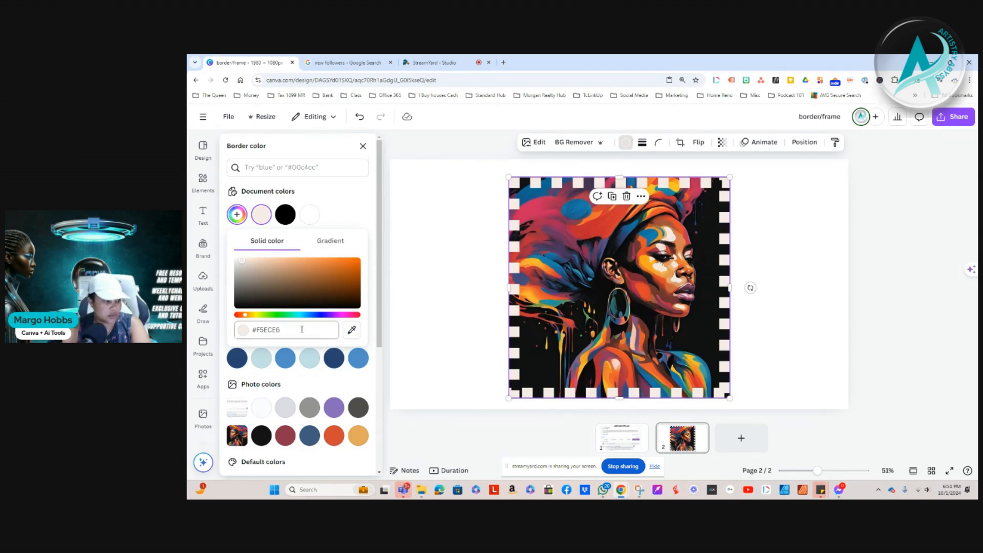
pyautogui.click(353, 332)
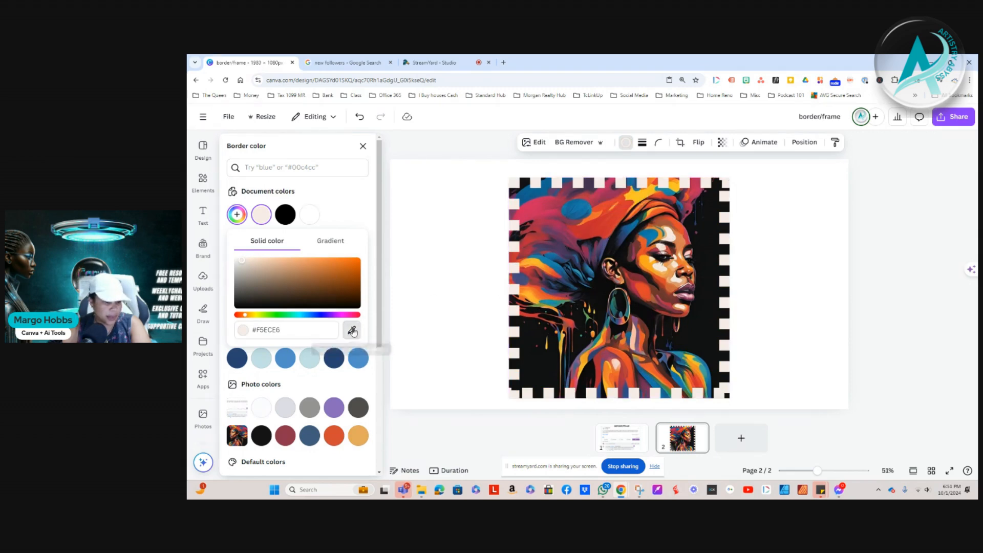
pyautogui.click(559, 350)
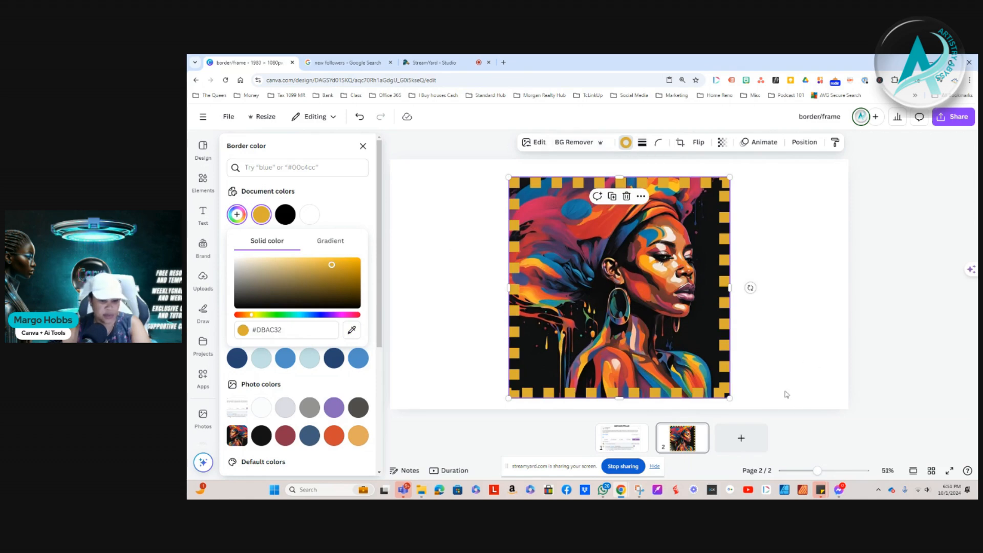
# Add a third page, insert the uploaded colourful portrait with the flowing hair, and enlarge it to nearly the full page height
pyautogui.click(741, 438)
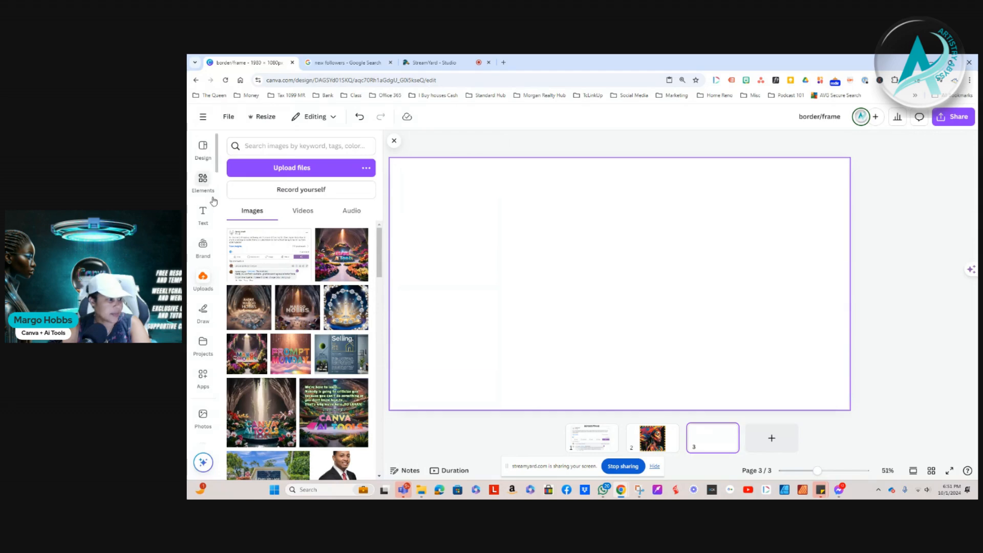
pyautogui.scroll(-10, 323, 395)
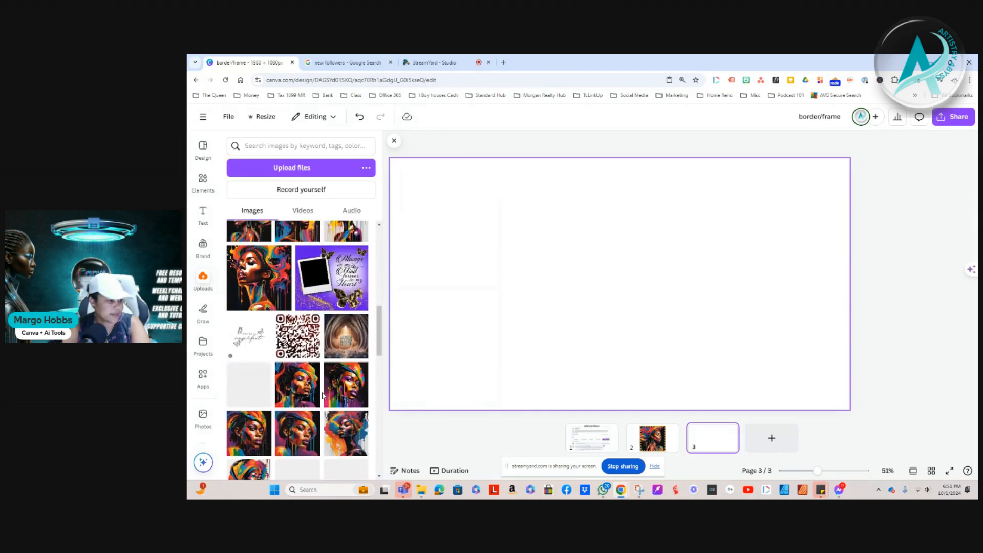
pyautogui.click(258, 278)
pyautogui.moveTo(599, 293); pyautogui.dragTo(571, 293)
pyautogui.moveTo(684, 376); pyautogui.dragTo(713, 402)
pyautogui.moveTo(500, 191); pyautogui.dragTo(467, 160)
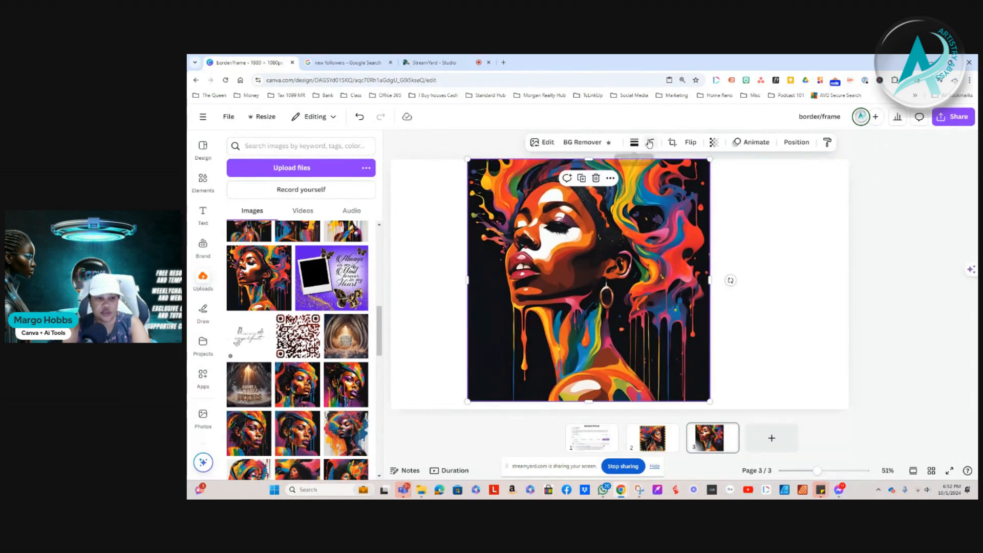
# Round the corners of the page 3 portrait and move it towards the centre of the page
pyautogui.click(651, 143)
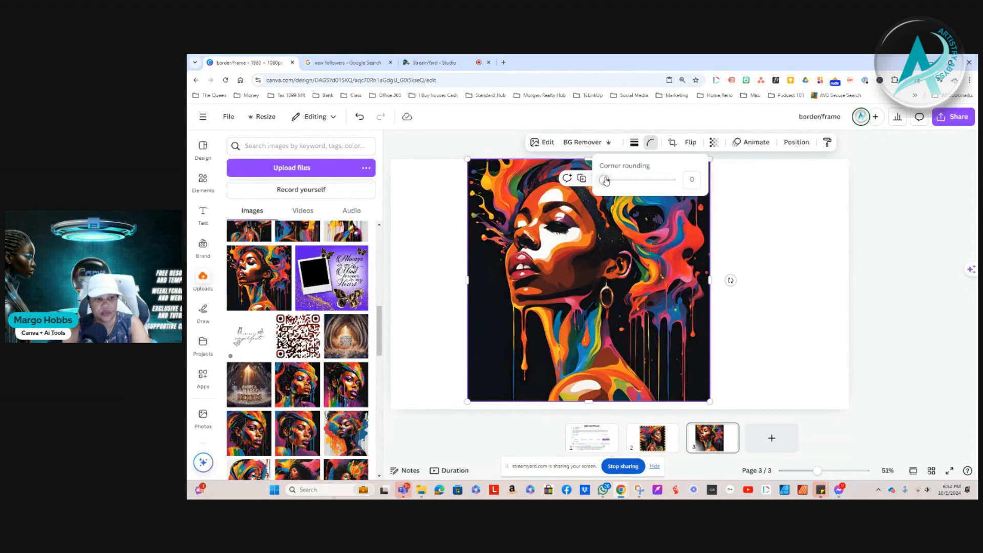
pyautogui.moveTo(605, 184); pyautogui.dragTo(660, 188)
pyautogui.moveTo(620, 252); pyautogui.dragTo(647, 263)
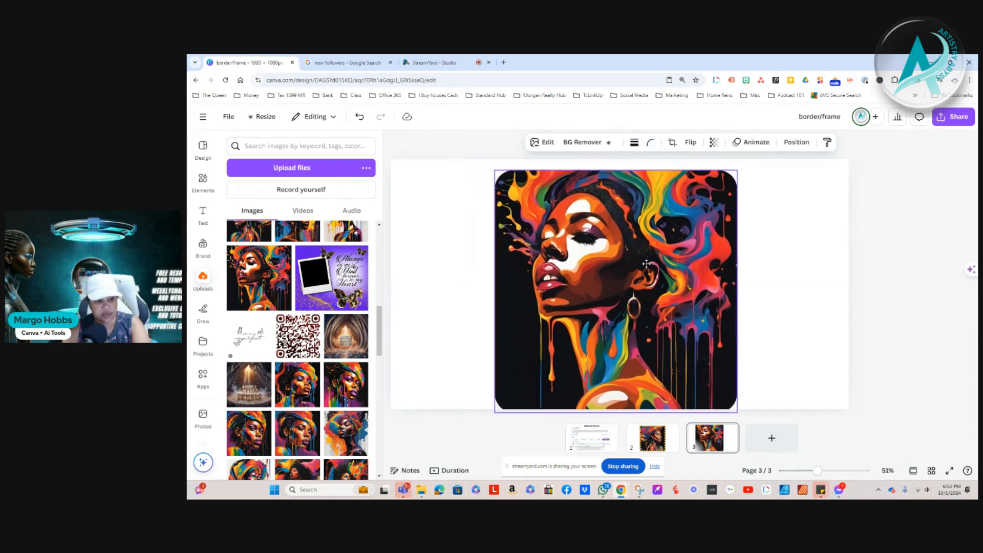
# Add a solid border of weight 37 to the rounded portrait and colour it teal from the brand colours
pyautogui.click(634, 143)
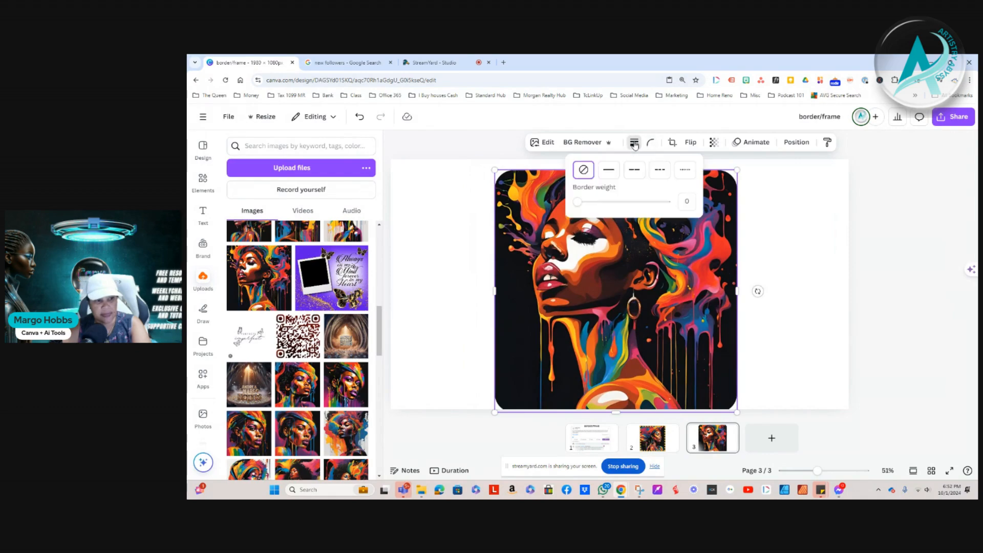
pyautogui.click(608, 172)
pyautogui.moveTo(578, 202); pyautogui.dragTo(611, 204)
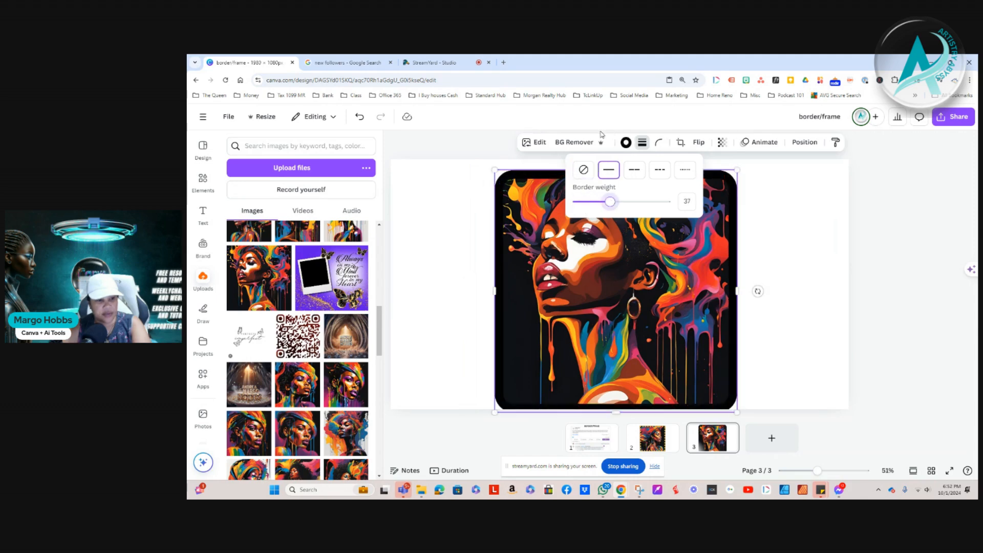
pyautogui.click(626, 143)
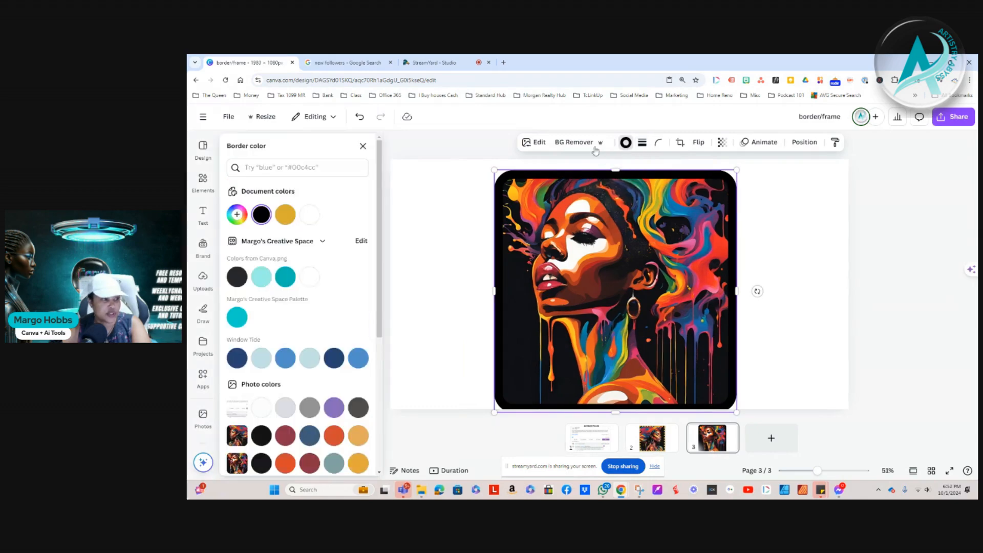
pyautogui.click(288, 278)
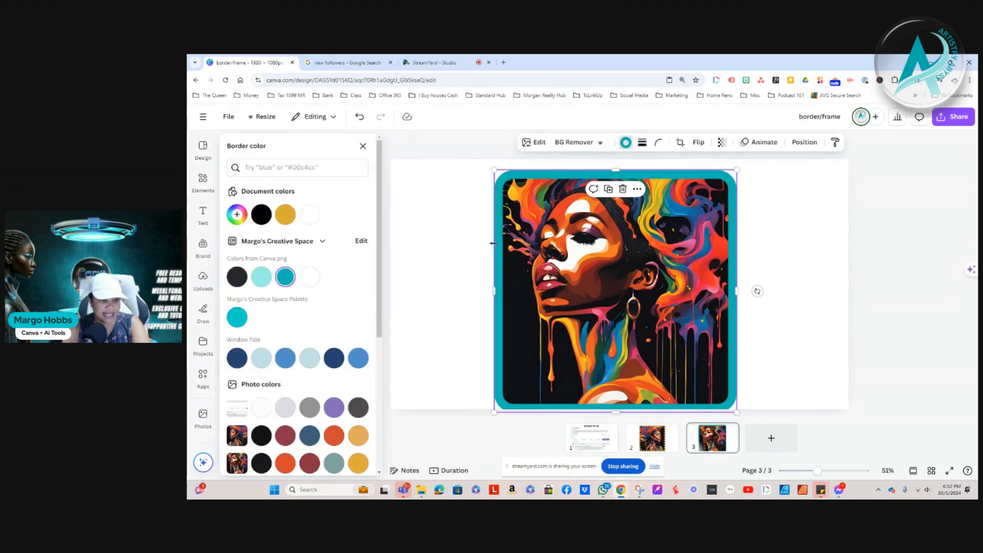
# Nudge the bordered portrait up slightly to centre it on page 3 and leave it selected
pyautogui.click(794, 234)
pyautogui.moveTo(641, 364)
pyautogui.mouseDown()
pyautogui.moveTo(646, 352)
pyautogui.moveTo(640, 365)
pyautogui.mouseUp()
pyautogui.click(804, 313)
pyautogui.click(709, 303)
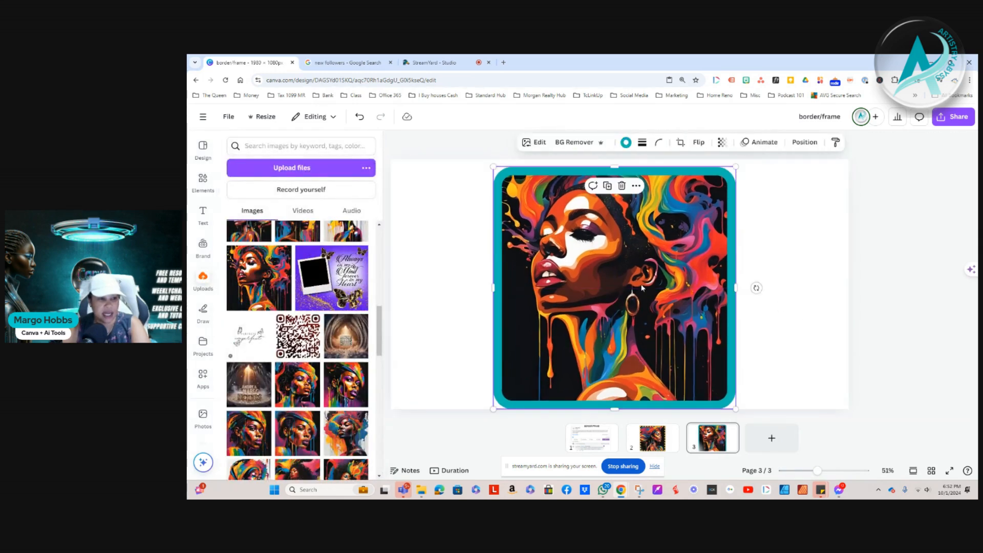
# Flip the teal-bordered portrait on page 3 horizontally
pyautogui.click(699, 143)
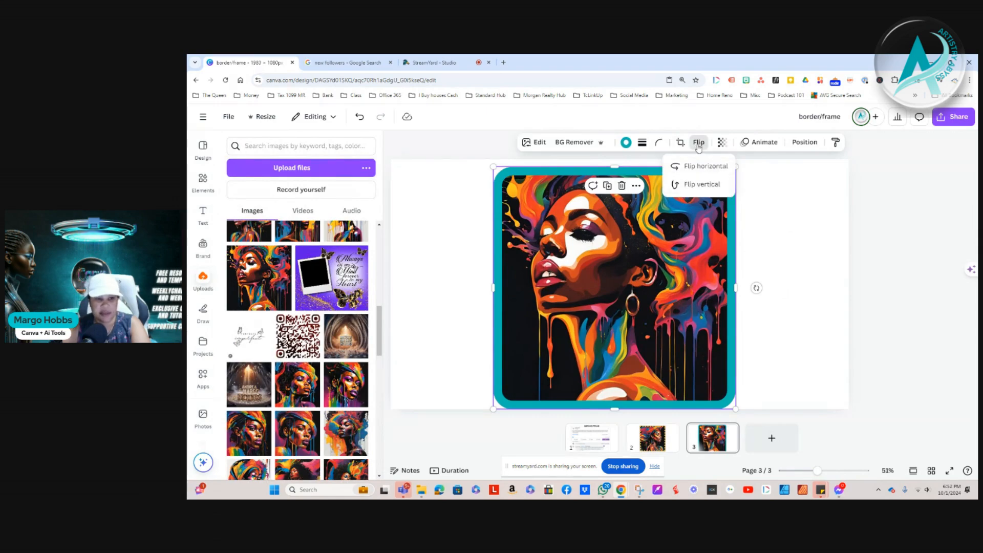
pyautogui.click(700, 166)
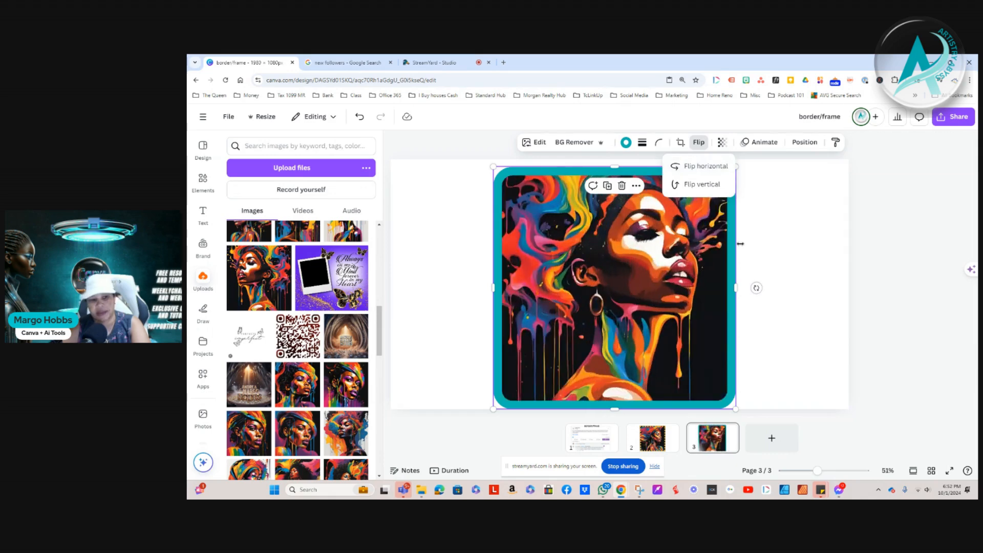
pyautogui.click(796, 320)
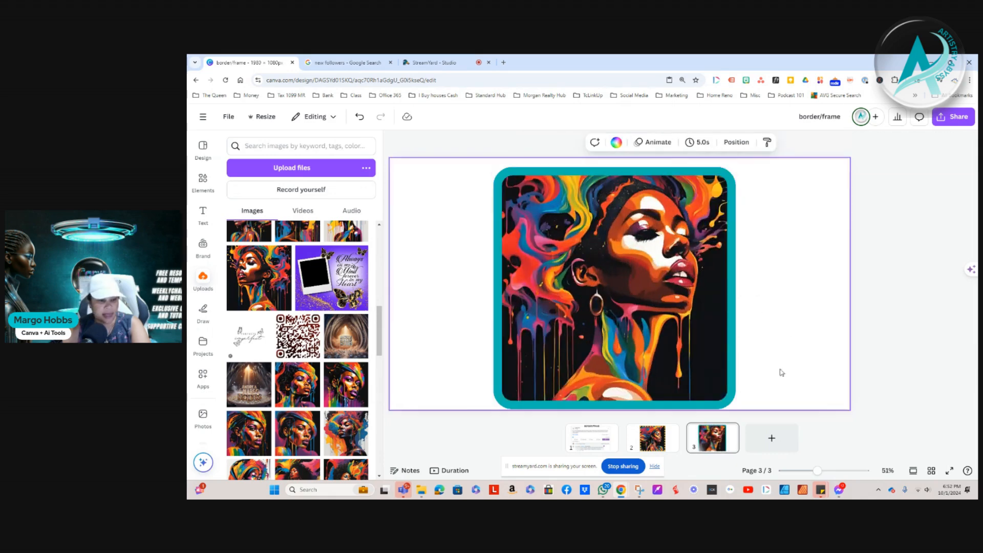
# Flip the page 3 portrait vertically and flip it back upright
pyautogui.click(709, 334)
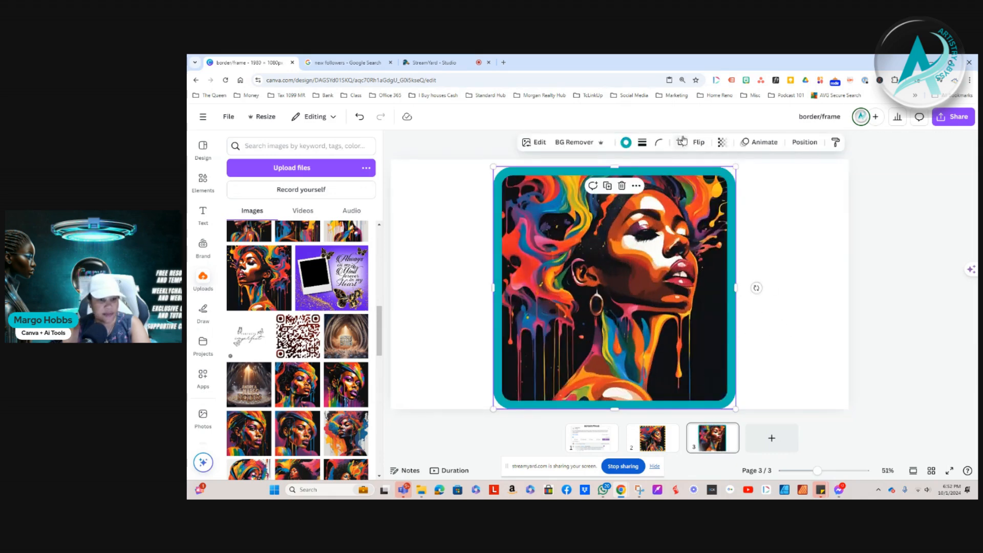
pyautogui.click(698, 142)
pyautogui.click(707, 186)
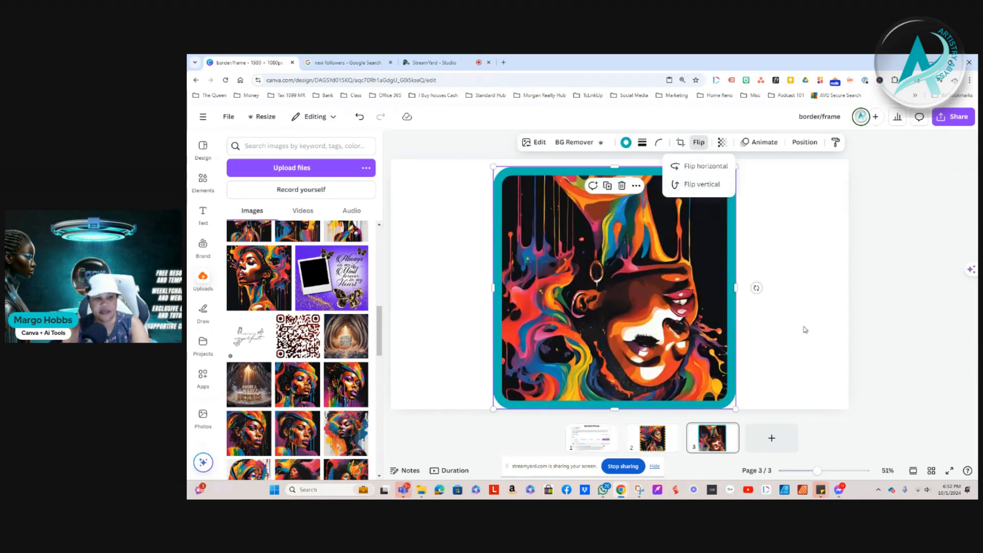
pyautogui.click(701, 185)
pyautogui.click(803, 253)
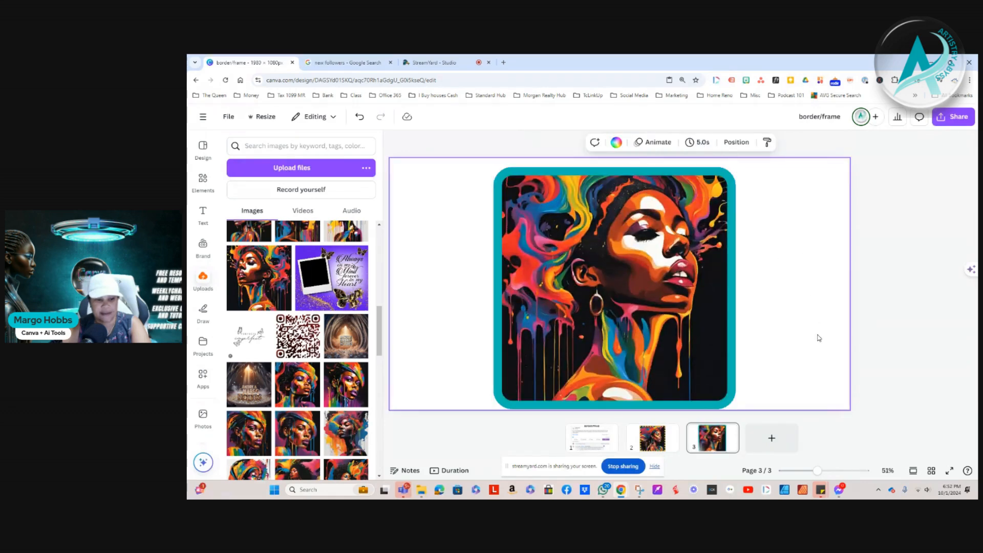
# Nudge the bordered portrait up slightly on page 3 and look back at the border/frame question on page 1
pyautogui.moveTo(623, 315); pyautogui.dragTo(622, 309)
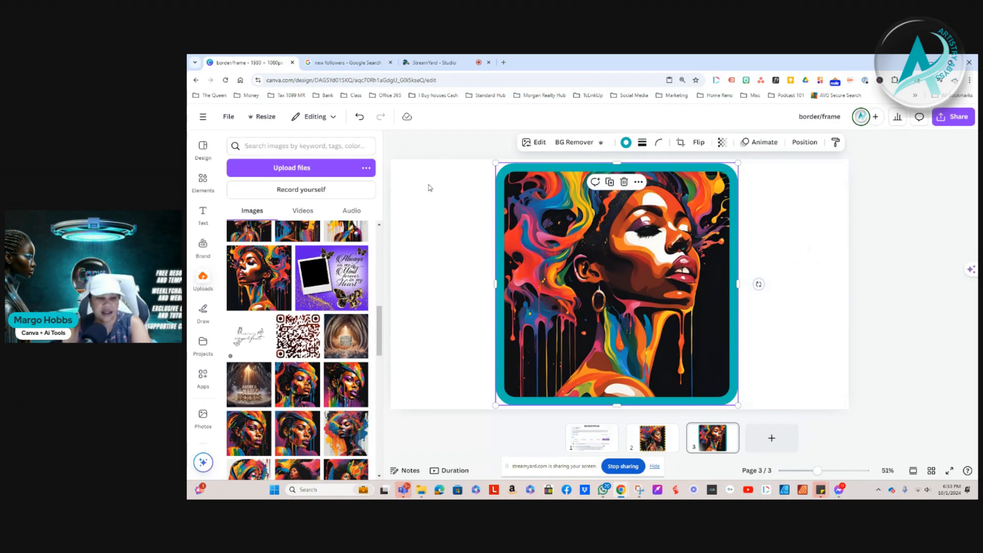
pyautogui.click(589, 437)
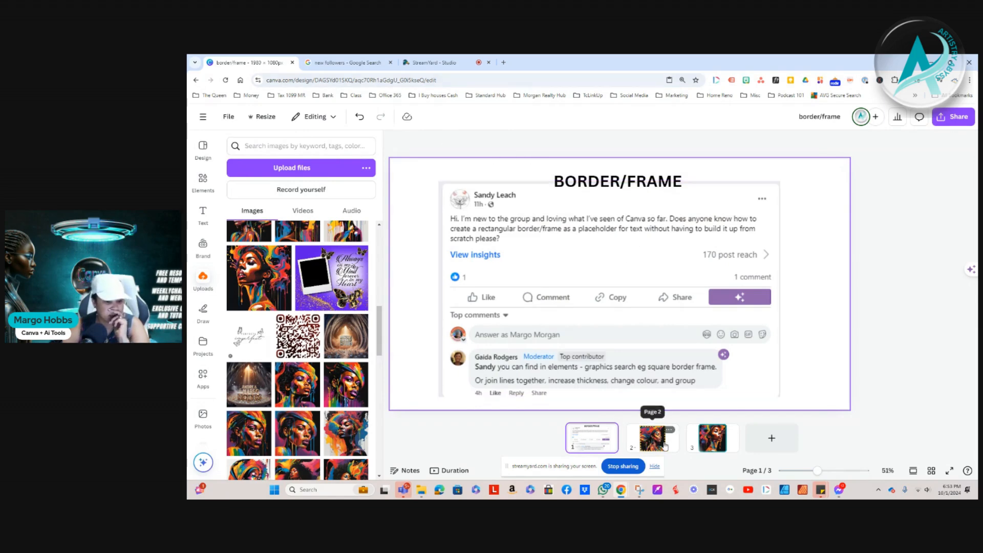
pyautogui.click(713, 438)
# Add a fourth page, insert the uploaded portrait with the colourful headwrap, enlarge it to nearly full page height and centre it roughly
pyautogui.click(774, 440)
pyautogui.click(608, 292)
pyautogui.click(302, 402)
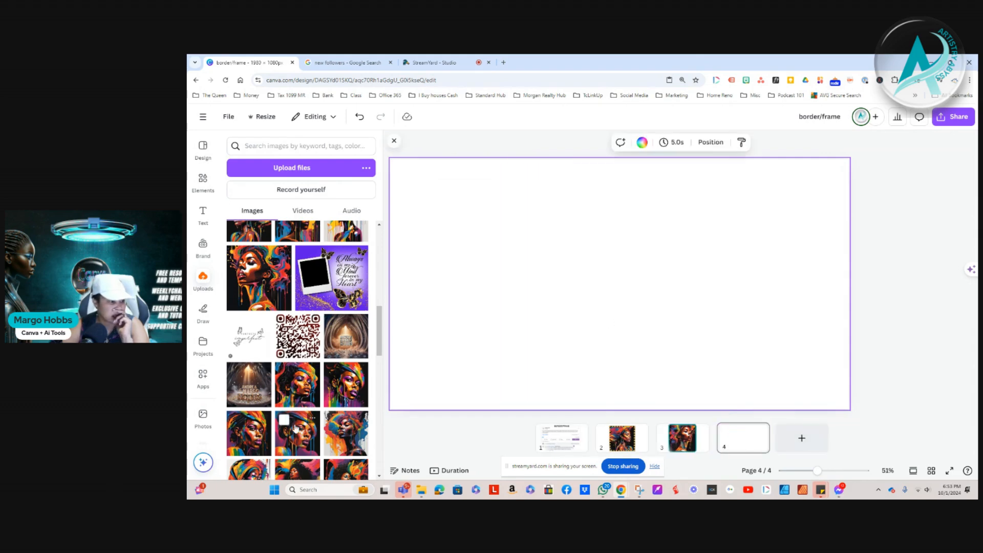
pyautogui.moveTo(526, 378); pyautogui.dragTo(507, 398)
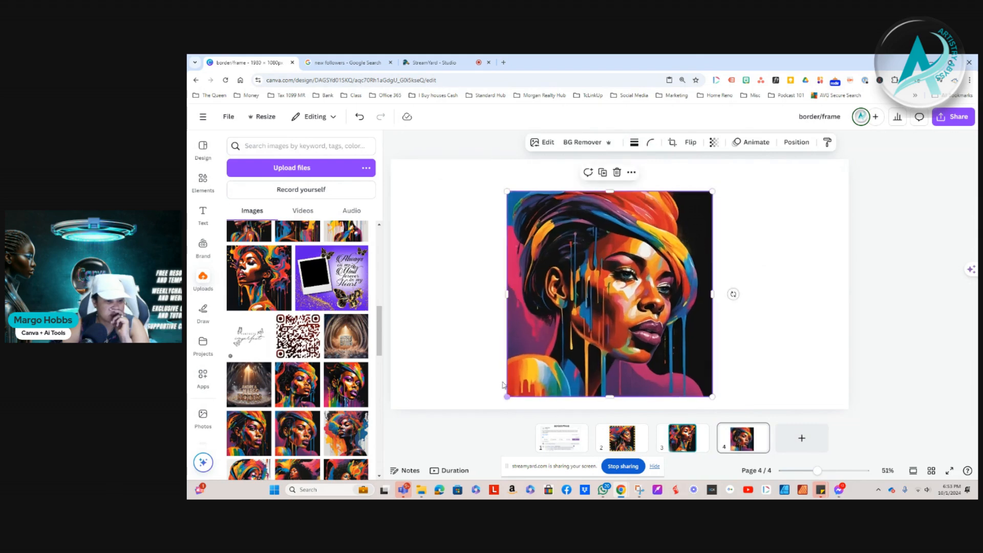
pyautogui.moveTo(712, 191); pyautogui.dragTo(755, 177)
pyautogui.moveTo(597, 241); pyautogui.dragTo(603, 241)
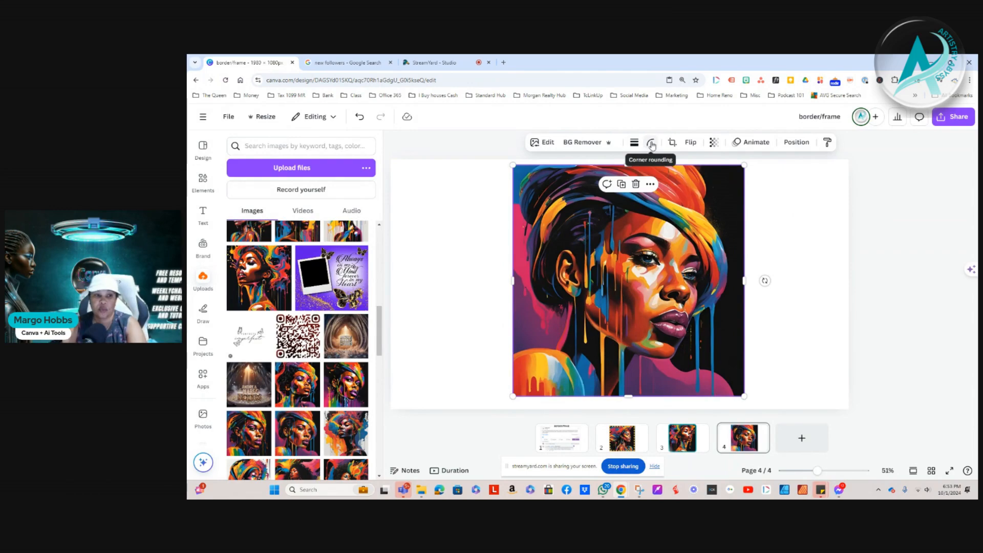
pyautogui.moveTo(574, 242); pyautogui.dragTo(574, 246)
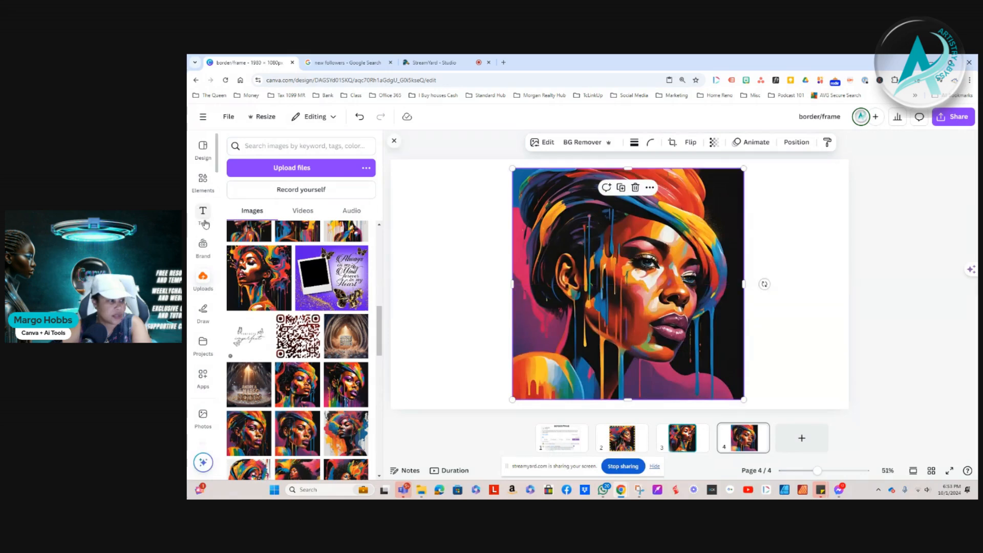
# Insert a dashed line from the shapes collection and lay it along the portrait's full top edge
pyautogui.click(202, 179)
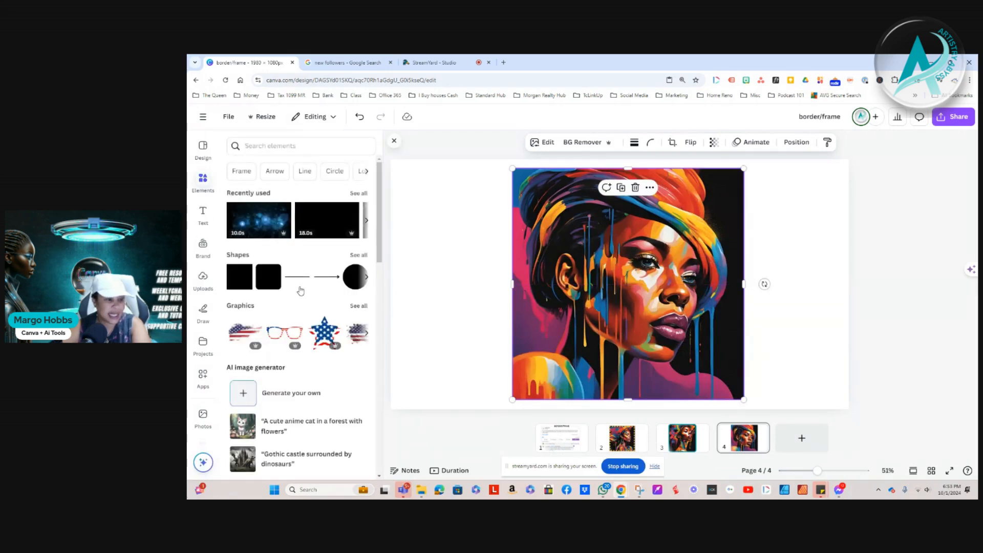
pyautogui.click(359, 255)
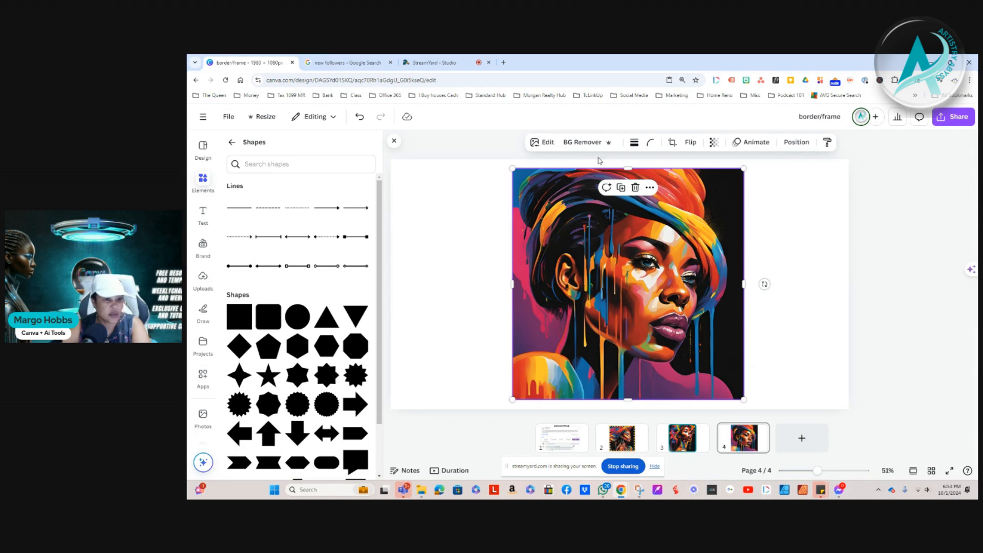
pyautogui.click(635, 146)
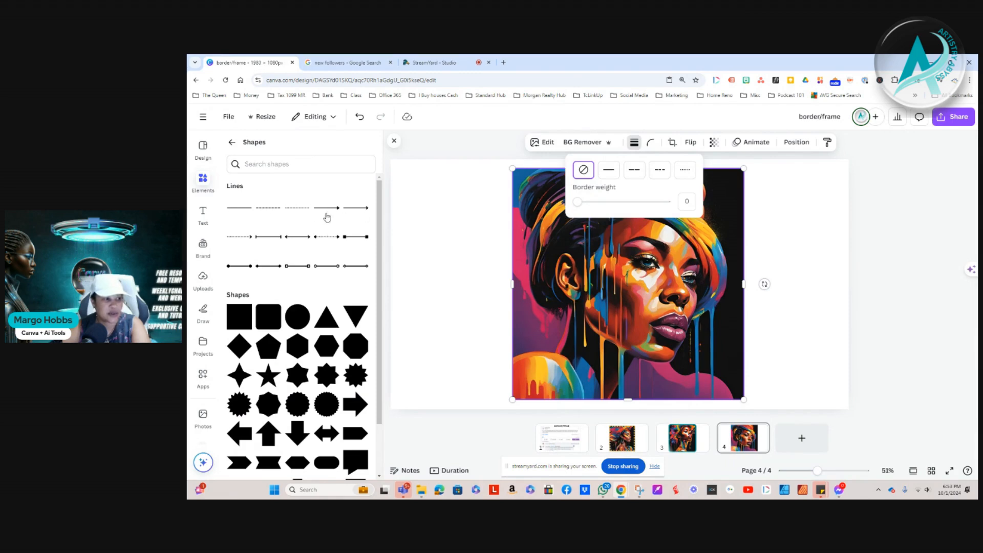
pyautogui.click(262, 208)
pyautogui.moveTo(628, 305); pyautogui.dragTo(568, 193)
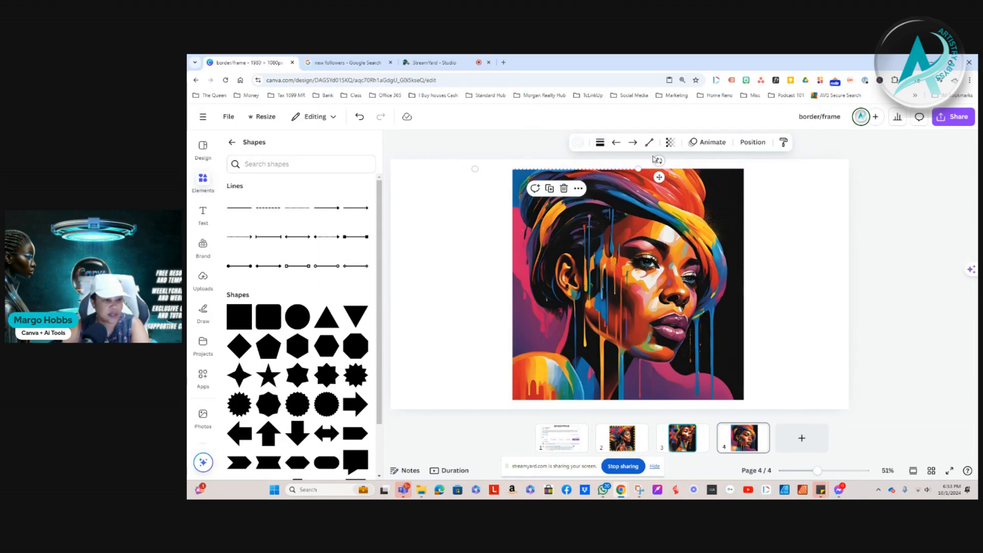
pyautogui.moveTo(638, 168); pyautogui.dragTo(743, 169)
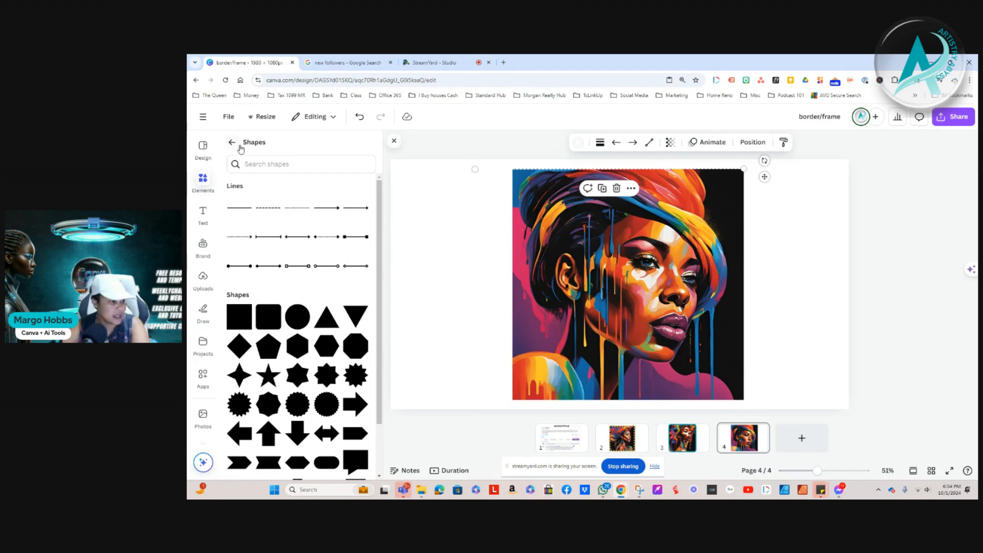
# Insert a square shape and reshape it into a gold bar spanning the portrait's top edge
pyautogui.click(238, 319)
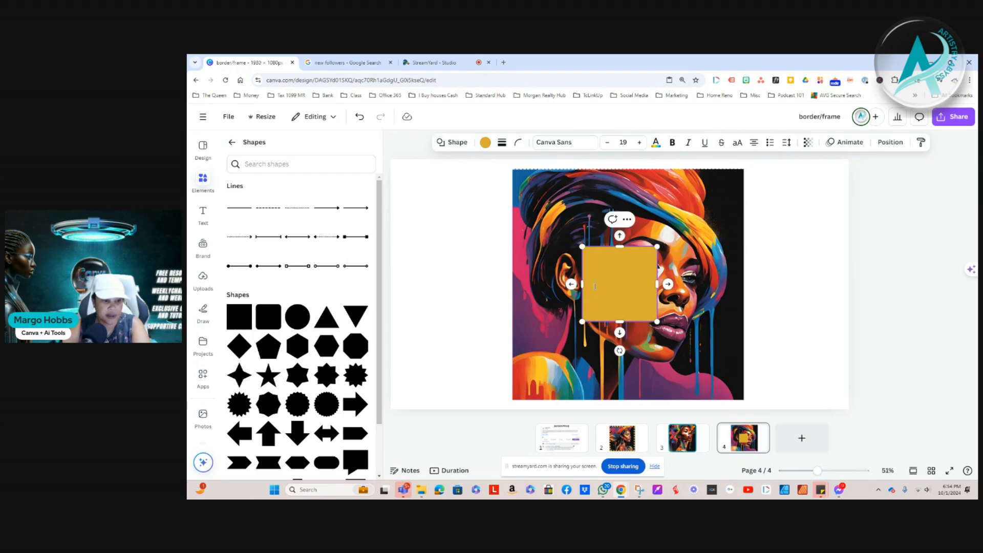
pyautogui.moveTo(583, 284); pyautogui.dragTo(492, 284)
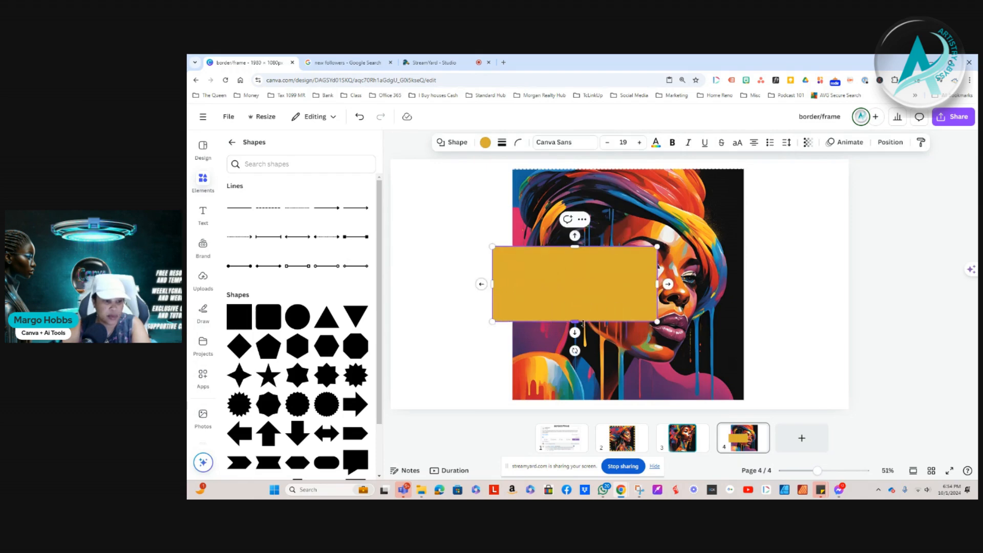
pyautogui.moveTo(658, 285); pyautogui.dragTo(743, 302)
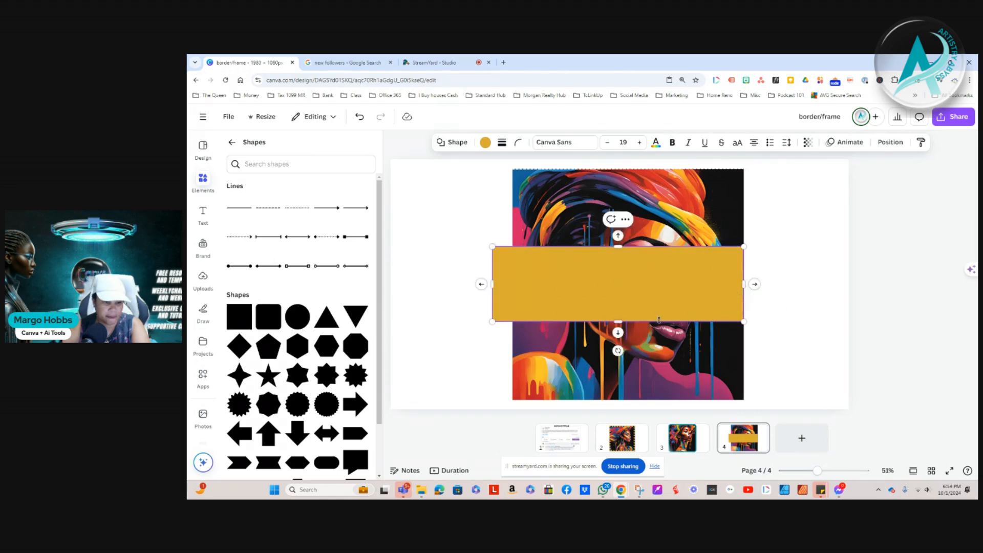
pyautogui.moveTo(619, 323); pyautogui.dragTo(637, 178)
pyautogui.moveTo(754, 182); pyautogui.dragTo(741, 182)
pyautogui.moveTo(503, 178); pyautogui.dragTo(514, 180)
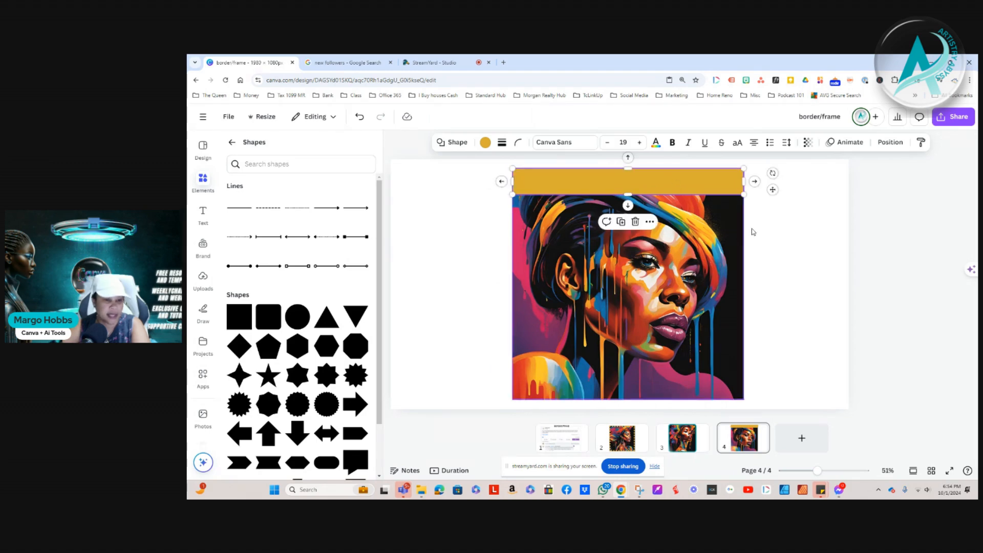
pyautogui.click(784, 257)
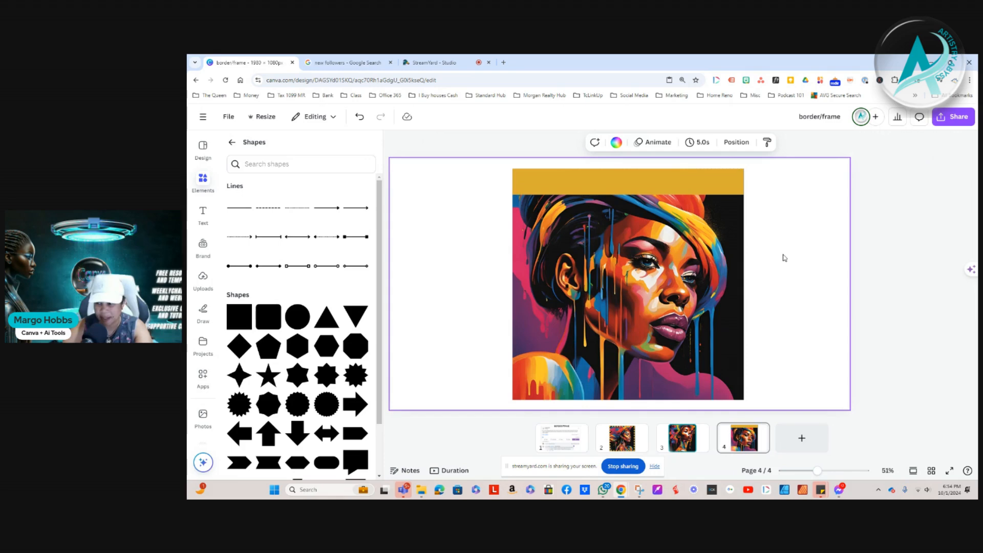
# Duplicate the gold top bar and place the copy along the portrait's bottom edge, about 999 wide and 72 high
pyautogui.click(640, 180)
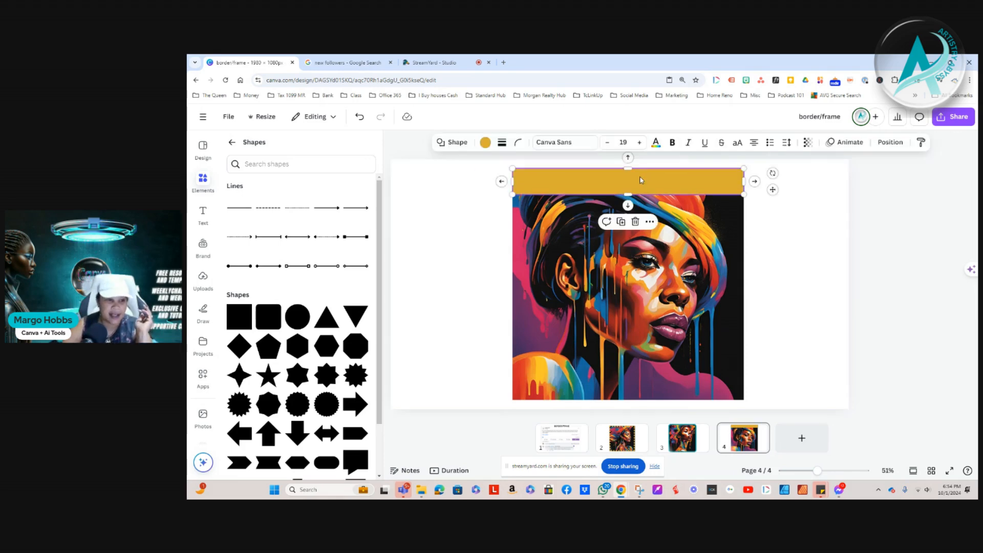
pyautogui.click(621, 222)
pyautogui.moveTo(617, 182); pyautogui.dragTo(629, 400)
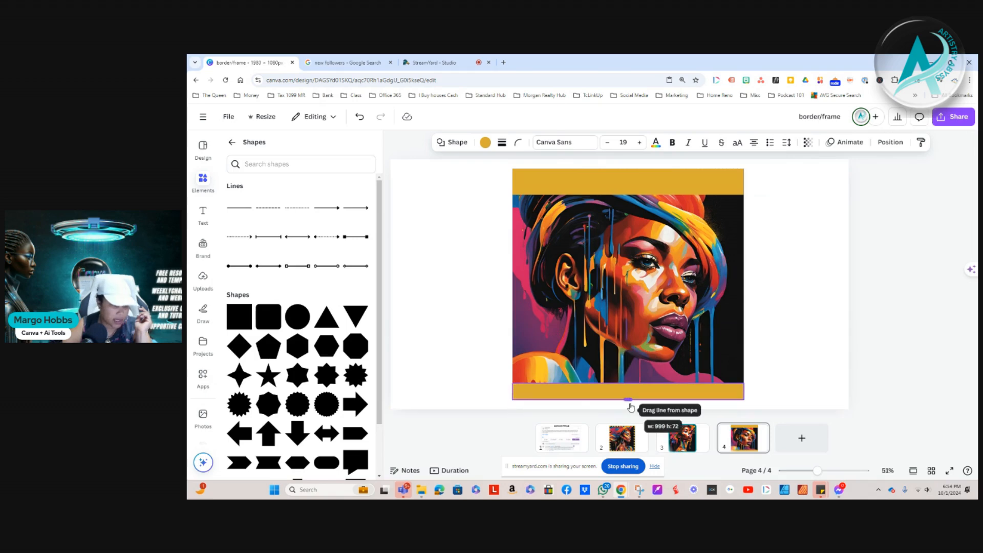
# Make the gold bar along the portrait's top edge thinner
pyautogui.click(634, 190)
pyautogui.moveTo(628, 195); pyautogui.dragTo(629, 188)
pyautogui.click(753, 205)
# Duplicate the top bar, rotate the copy 90° and align it with the portrait's right edge
pyautogui.click(701, 181)
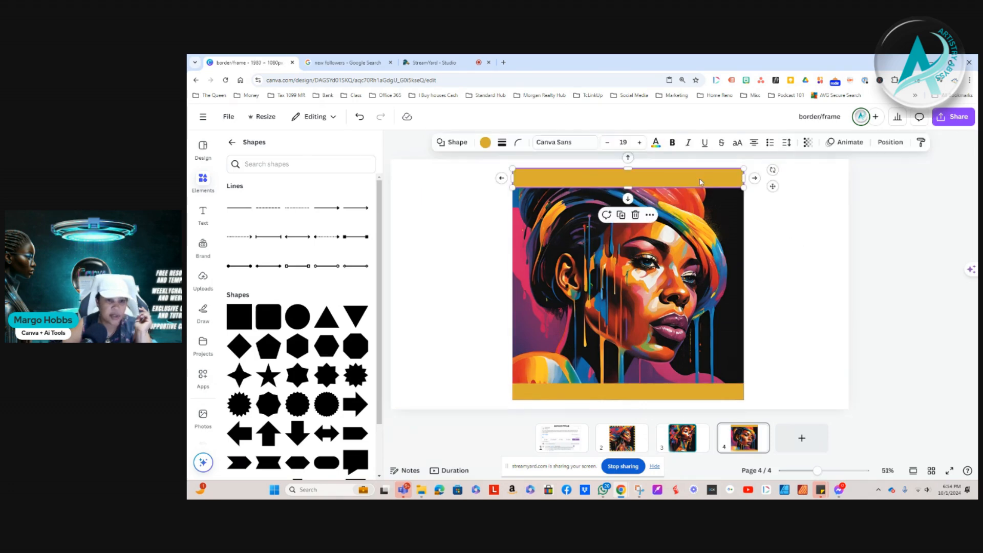
pyautogui.click(622, 215)
pyautogui.moveTo(708, 191); pyautogui.dragTo(751, 246)
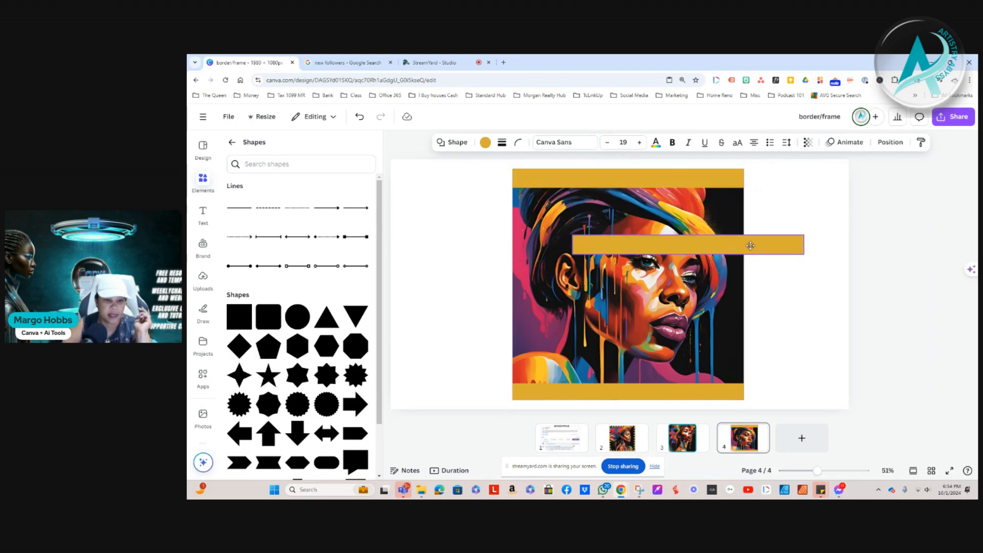
pyautogui.moveTo(692, 283); pyautogui.dragTo(534, 239)
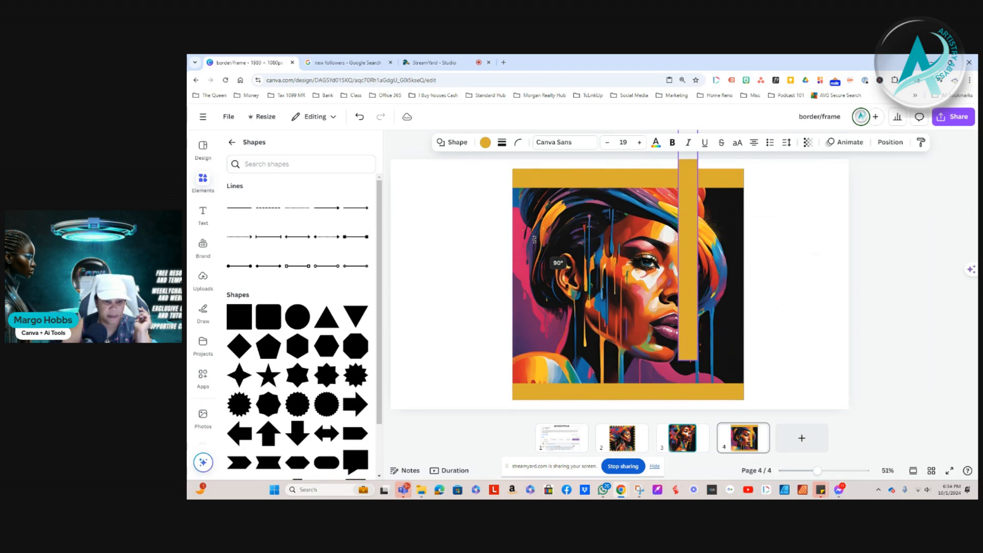
pyautogui.moveTo(690, 242); pyautogui.dragTo(732, 276)
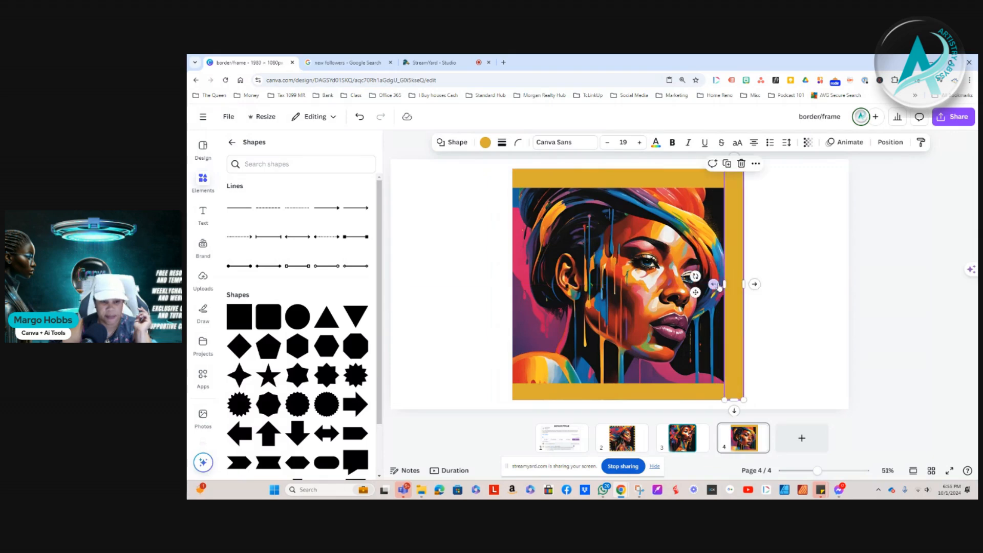
# Duplicate the vertical bar and place the copy along the portrait's left edge to close the frame
pyautogui.click(728, 164)
pyautogui.moveTo(838, 359); pyautogui.dragTo(514, 254)
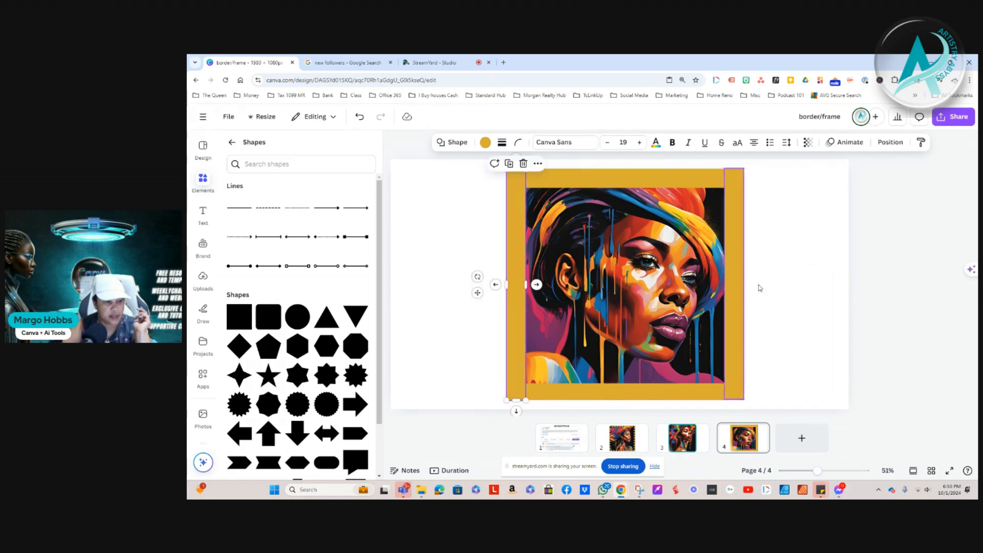
pyautogui.click(788, 303)
# Recolour the left bar teal from the document colours and apply the change to all gold elements
pyautogui.click(510, 197)
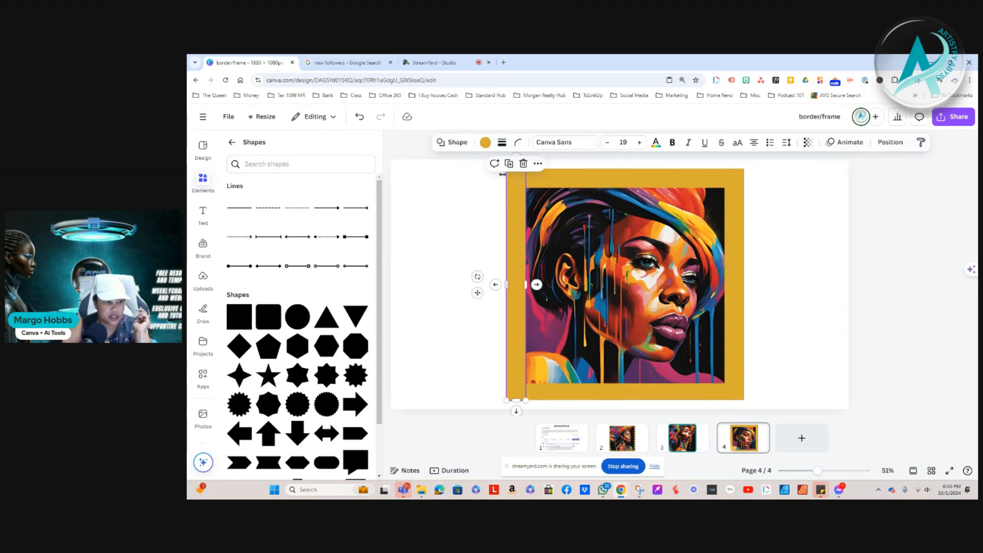
pyautogui.click(485, 142)
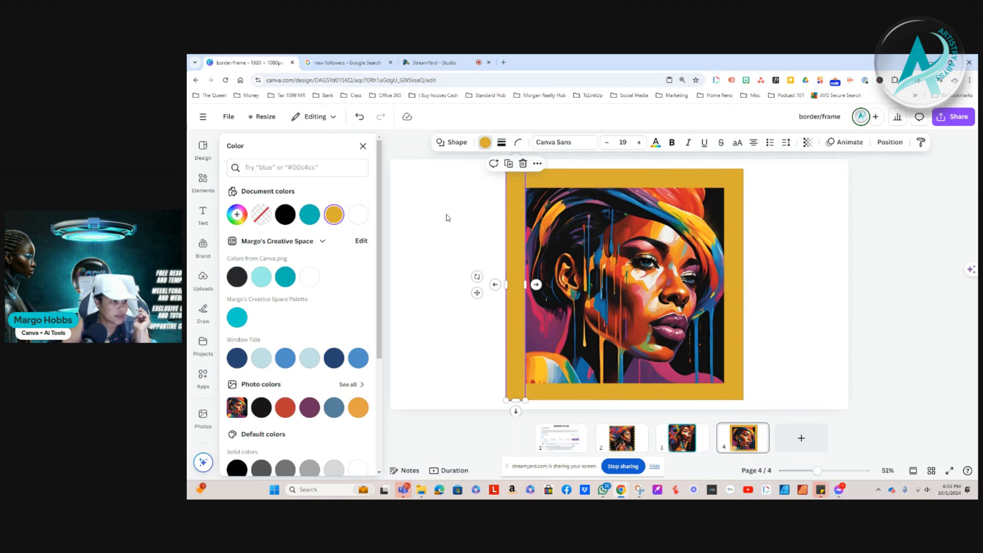
pyautogui.click(309, 214)
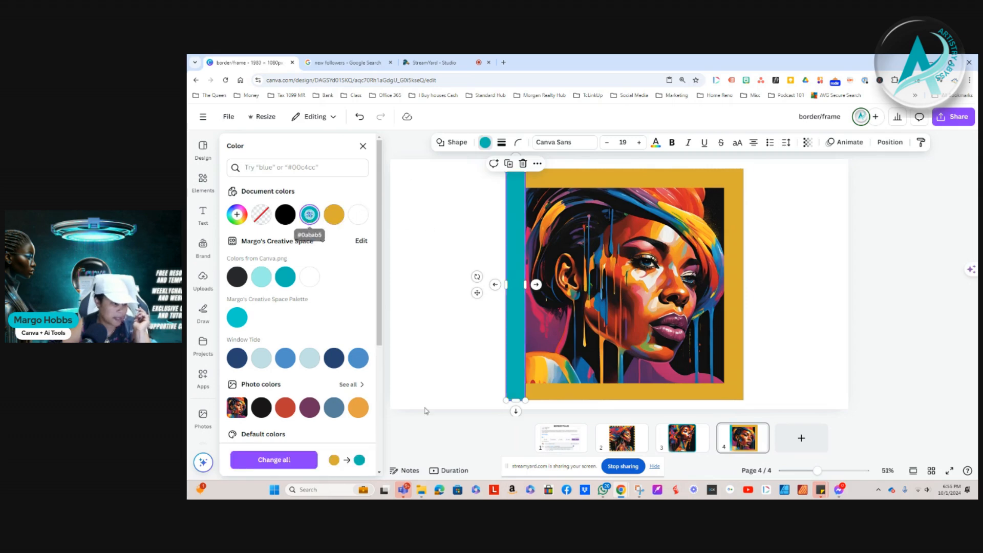
pyautogui.click(280, 460)
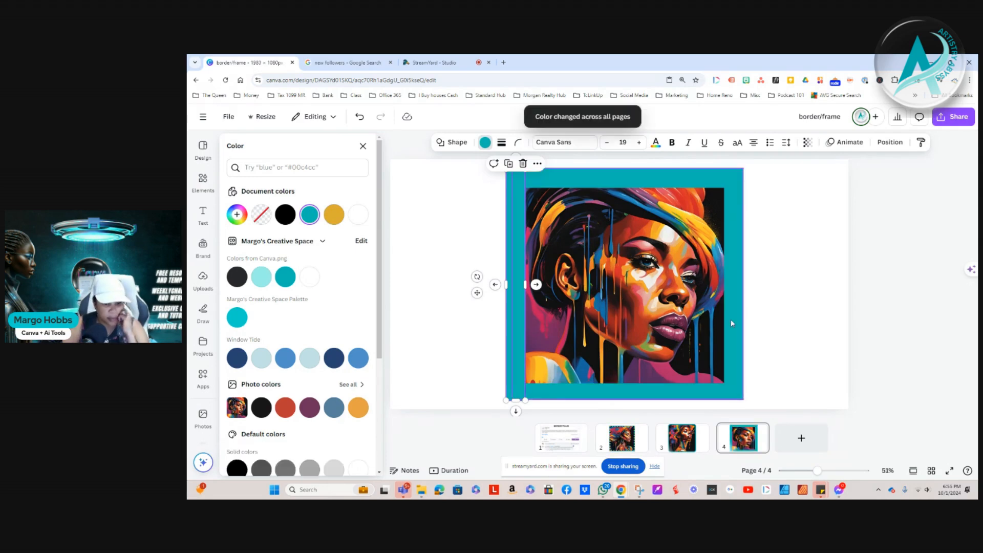
pyautogui.click(780, 286)
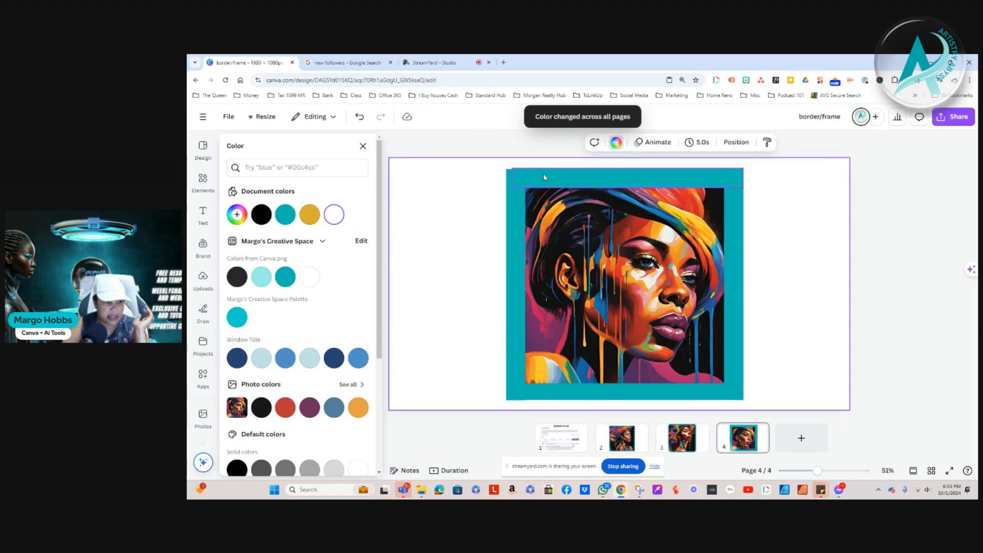
# Extend the top bar's left end to line up with the outer edge of the left bar
pyautogui.click(542, 174)
pyautogui.moveTo(511, 178); pyautogui.dragTo(506, 178)
pyautogui.click(802, 276)
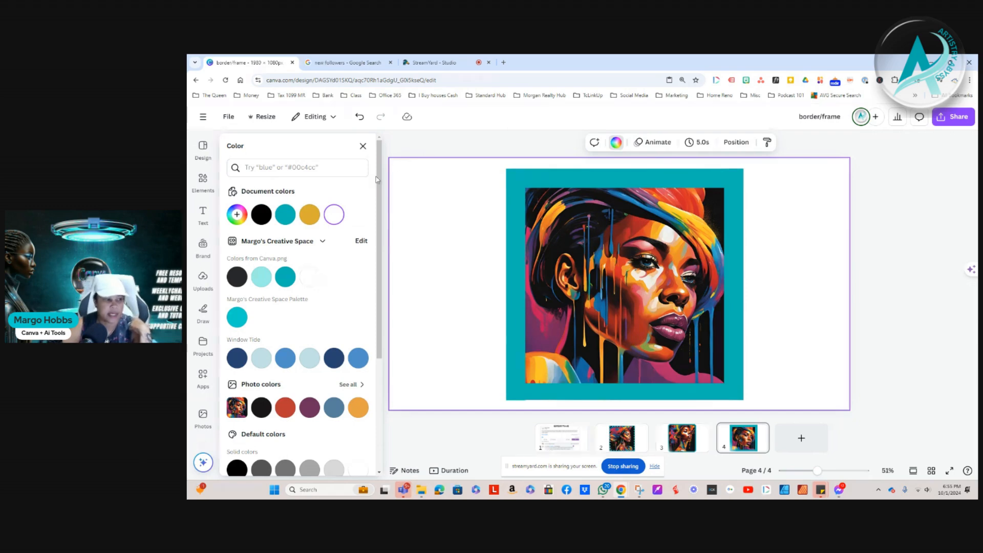
# Add a brand Subtitle text over the portrait and enlarge it to a font size of about 94.8
pyautogui.click(202, 215)
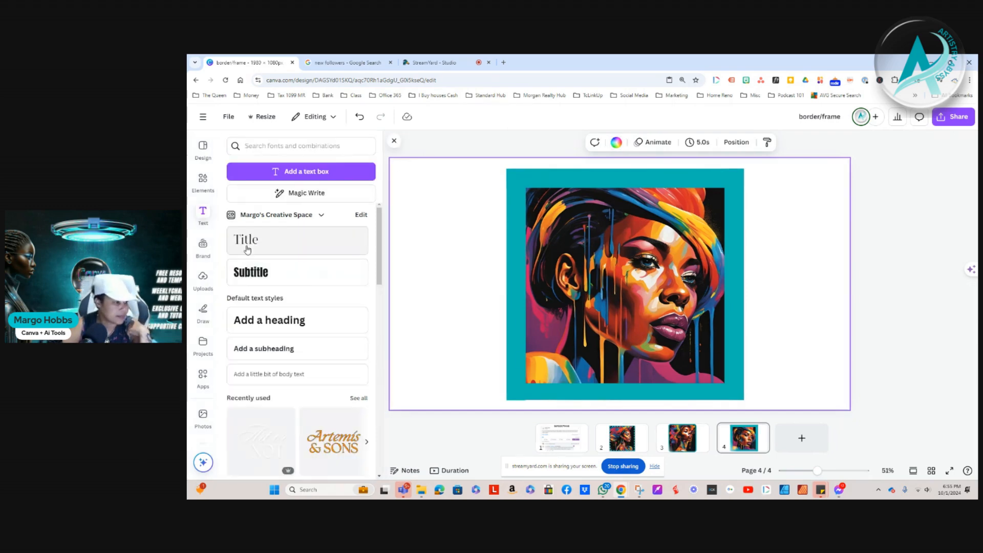
pyautogui.click(251, 272)
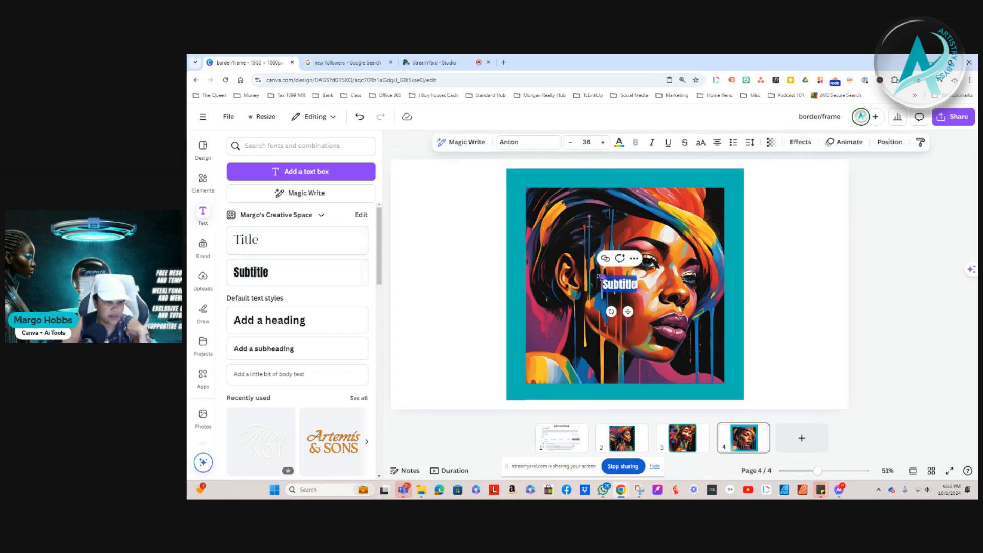
pyautogui.moveTo(599, 277); pyautogui.dragTo(547, 256)
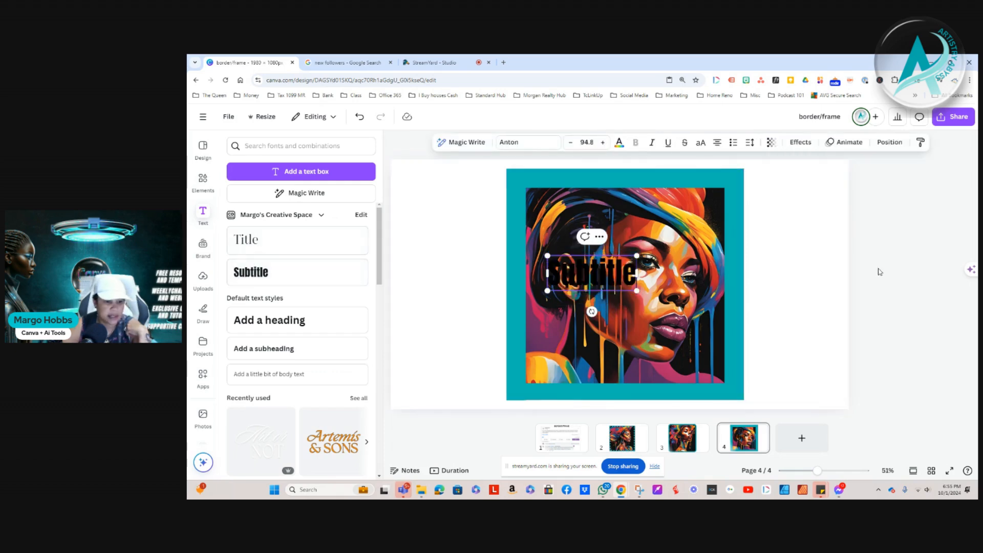
# Try the subtitle on the frame's lower and upper edges and delete it
pyautogui.click(879, 272)
pyautogui.click(810, 273)
pyautogui.click(592, 282)
pyautogui.moveTo(606, 286); pyautogui.dragTo(635, 391)
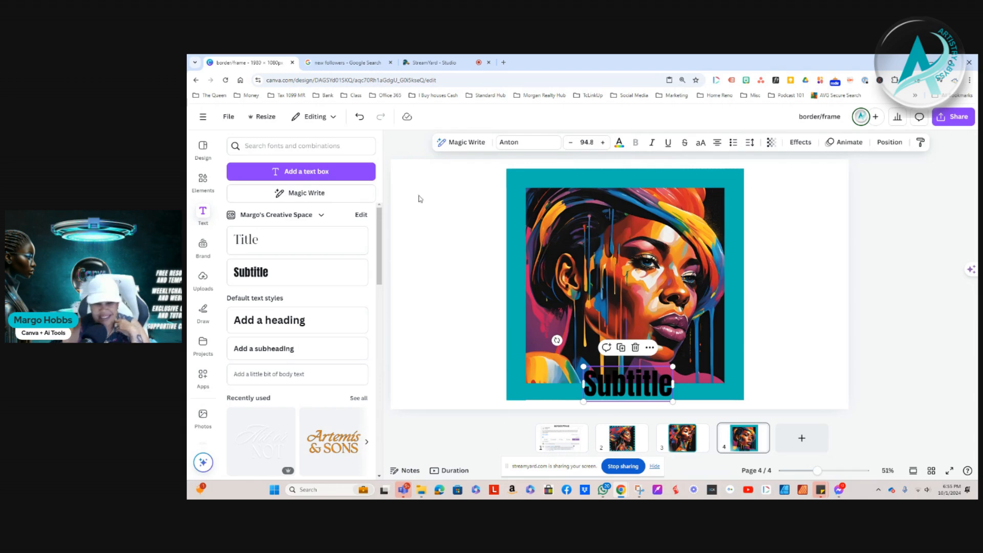
pyautogui.moveTo(617, 370); pyautogui.dragTo(630, 172)
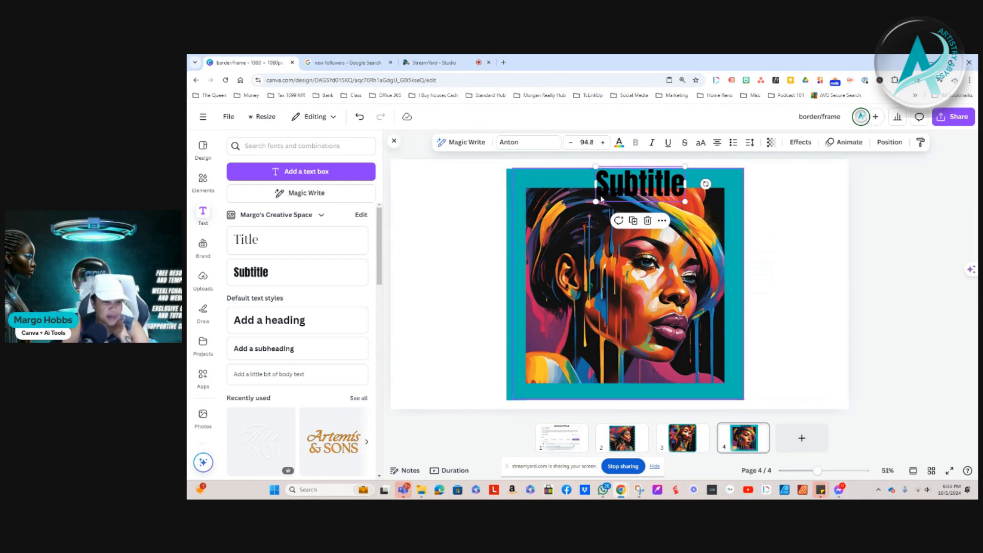
pyautogui.click(648, 221)
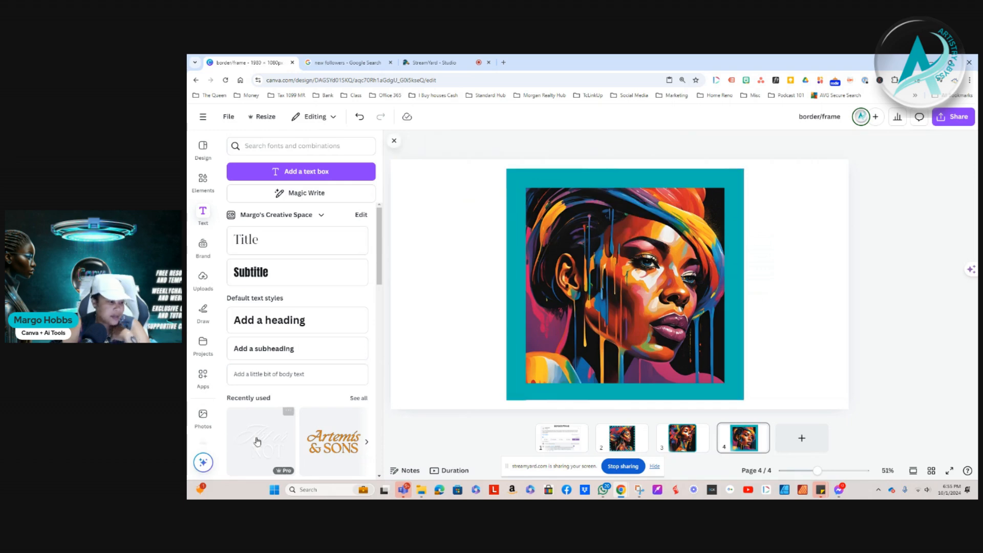
# Place the NEW ITEM text design from the recently used font combinations over the lower left of the framed portrait
pyautogui.scroll(-3, 297, 371)
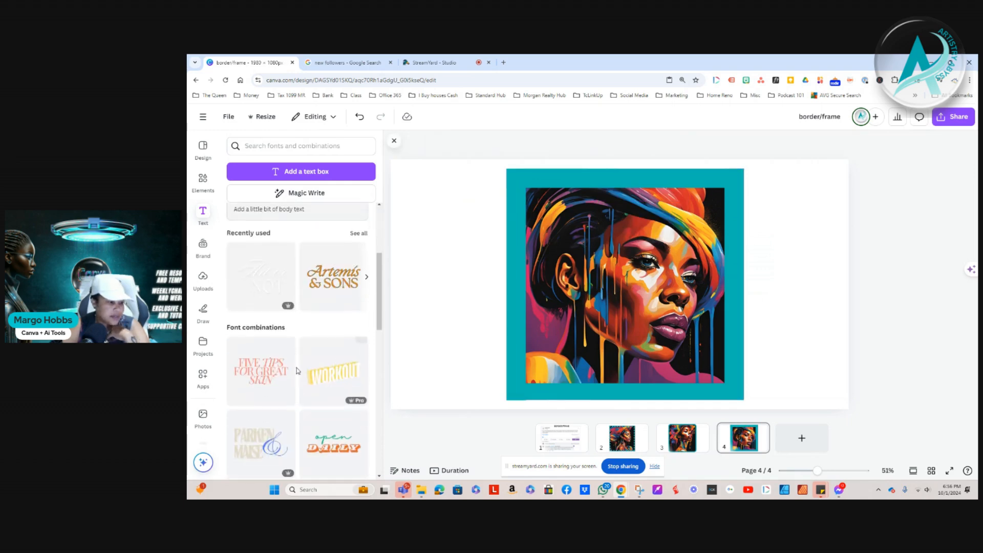
pyautogui.click(359, 234)
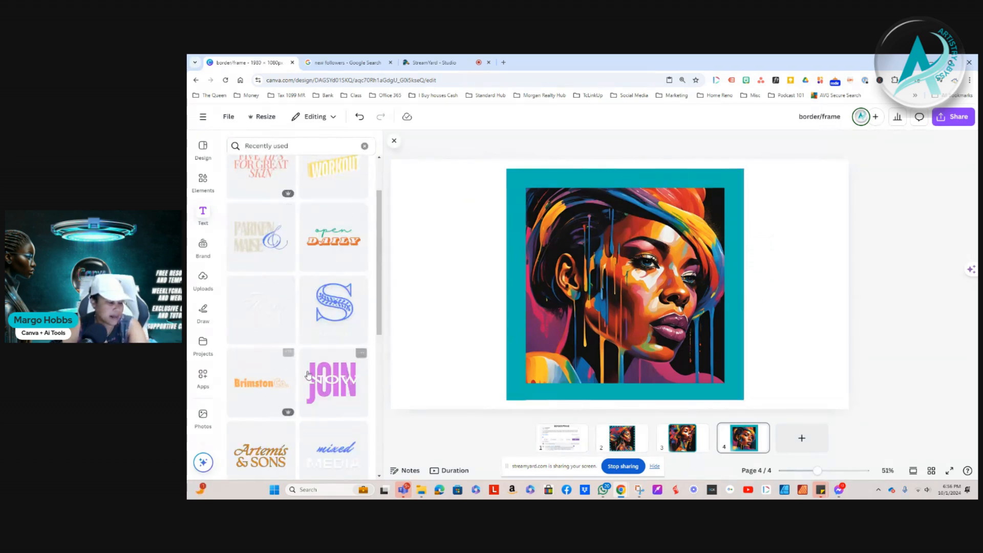
pyautogui.scroll(-3, 308, 377)
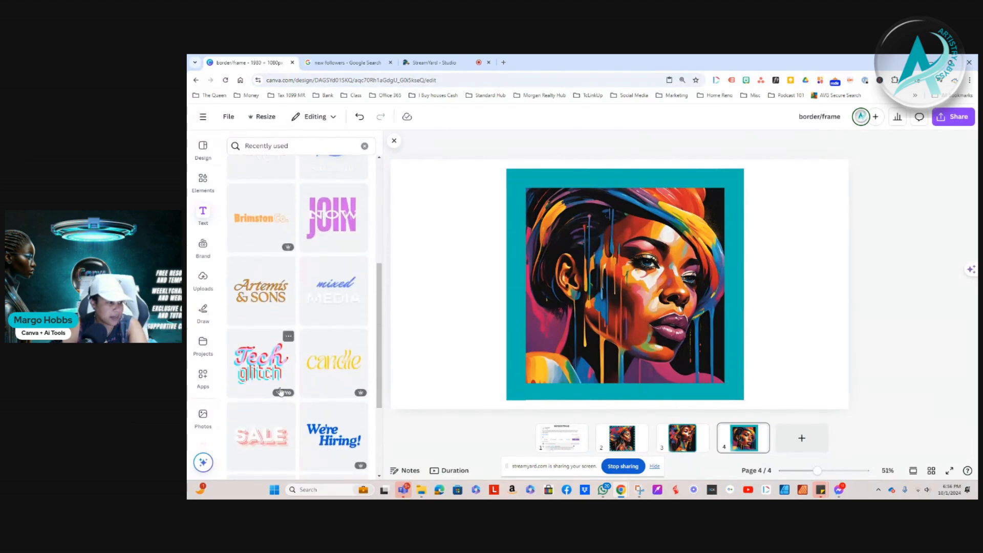
pyautogui.scroll(-3, 302, 389)
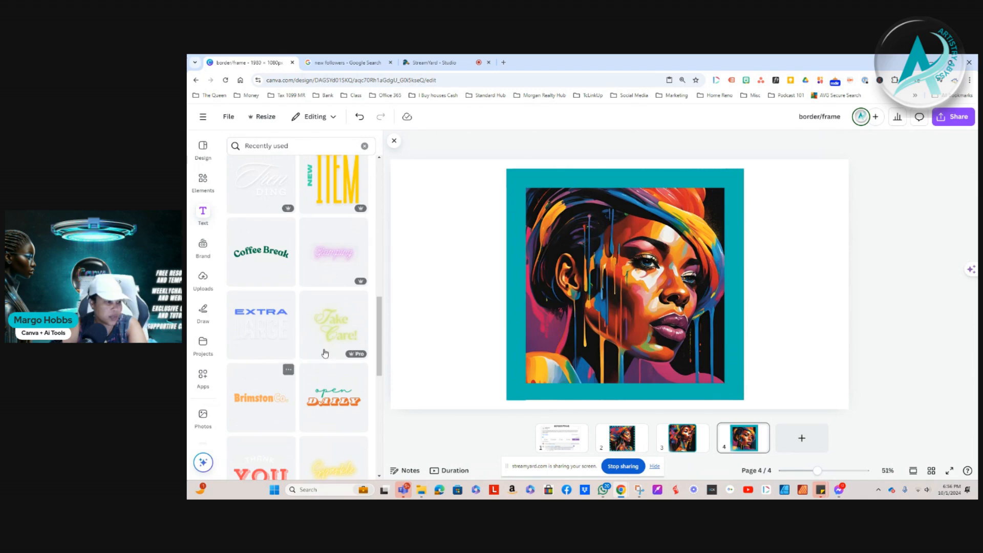
pyautogui.scroll(3, 328, 327)
pyautogui.moveTo(331, 310); pyautogui.dragTo(565, 365)
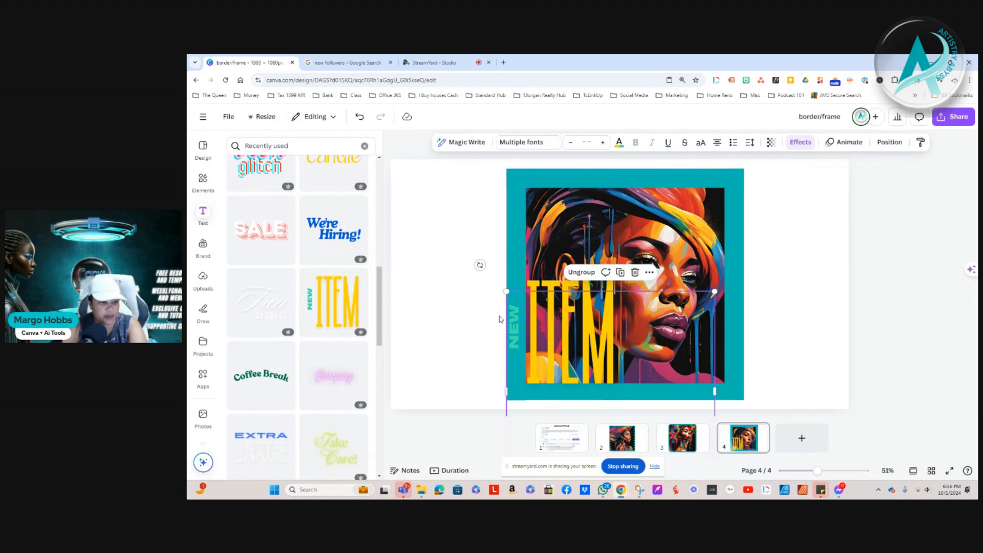
# Recolour the NEW ITEM text with the red from the photo colours
pyautogui.click(620, 143)
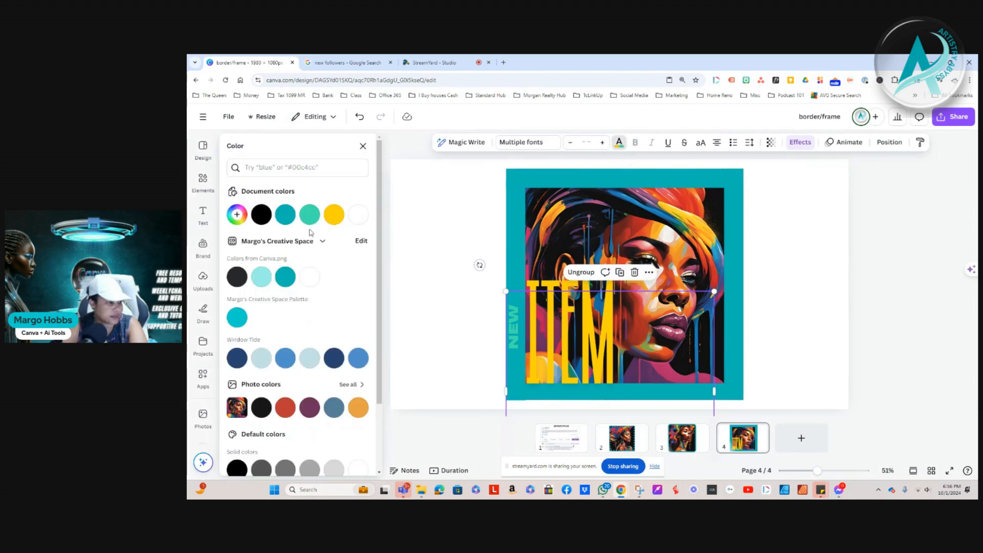
pyautogui.click(262, 215)
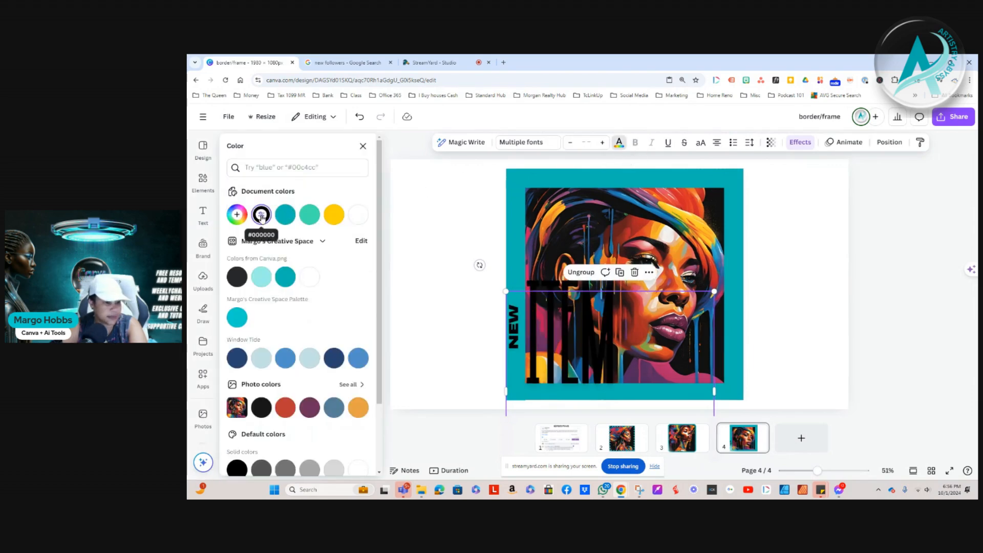
pyautogui.click(285, 408)
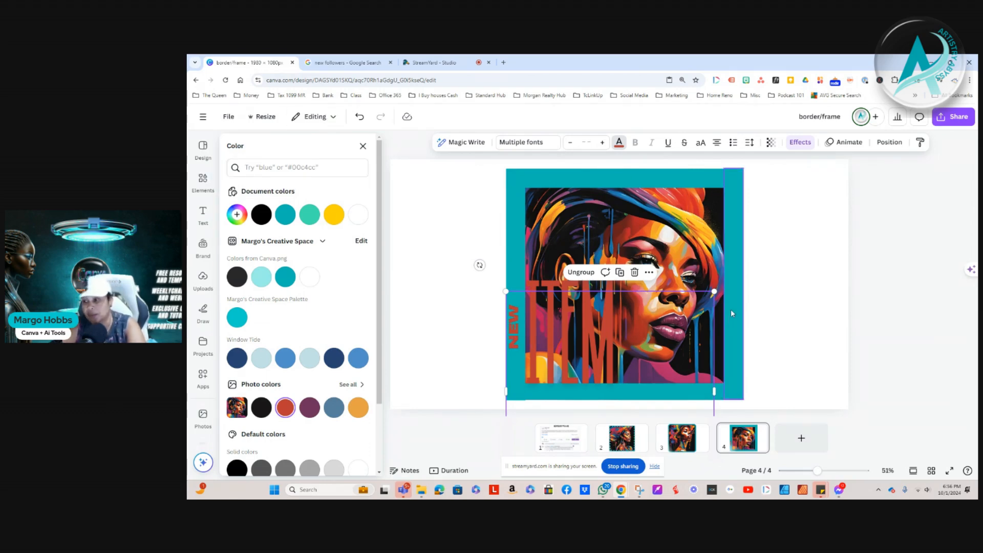
# Search the elements for Frame and open the CanBorder app from the results
pyautogui.click(734, 200)
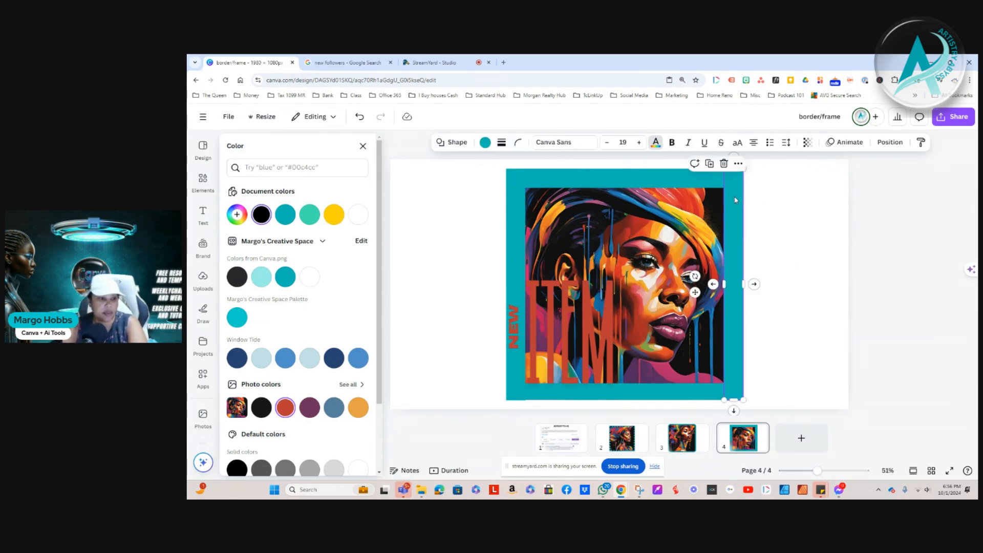
pyautogui.click(203, 179)
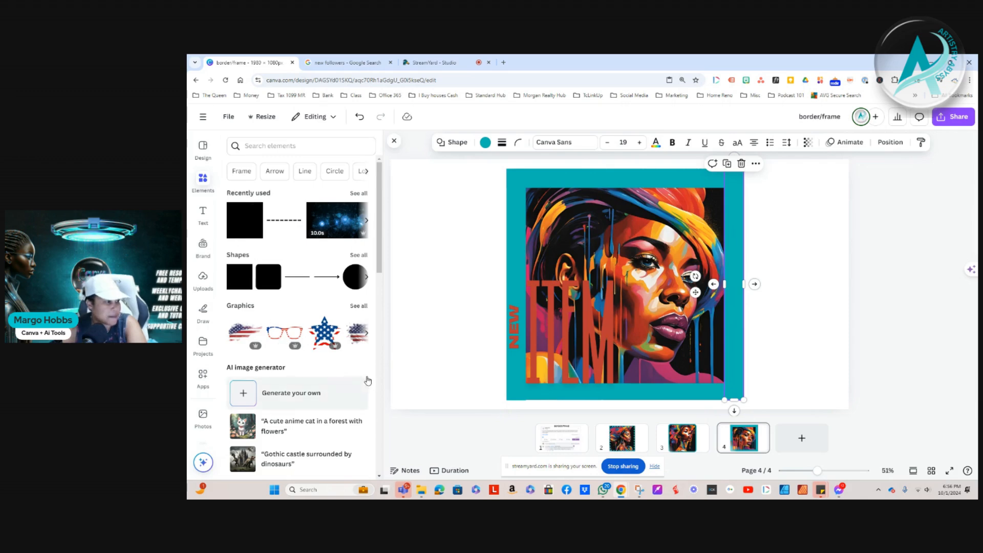
pyautogui.click(241, 171)
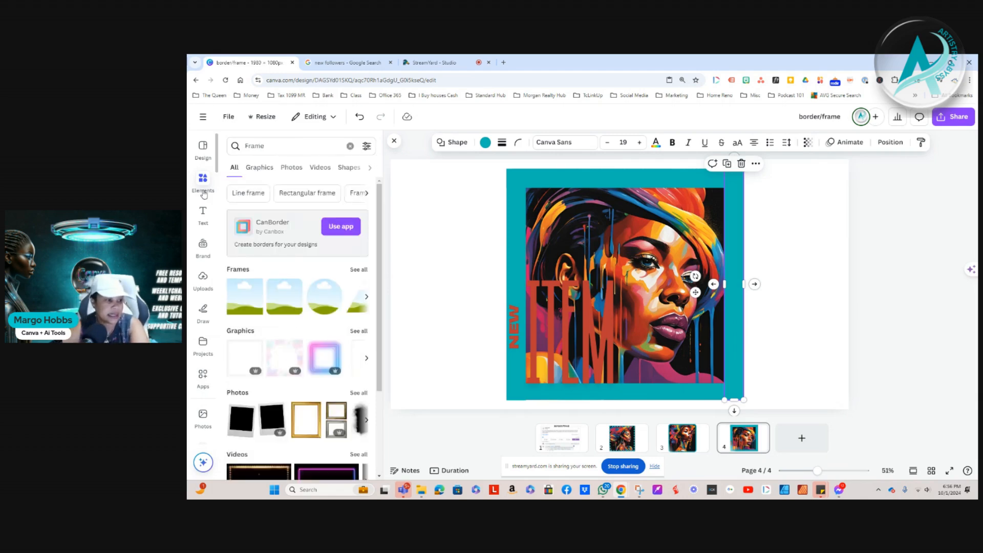
pyautogui.scroll(-1, 280, 344)
pyautogui.scroll(-2, 280, 345)
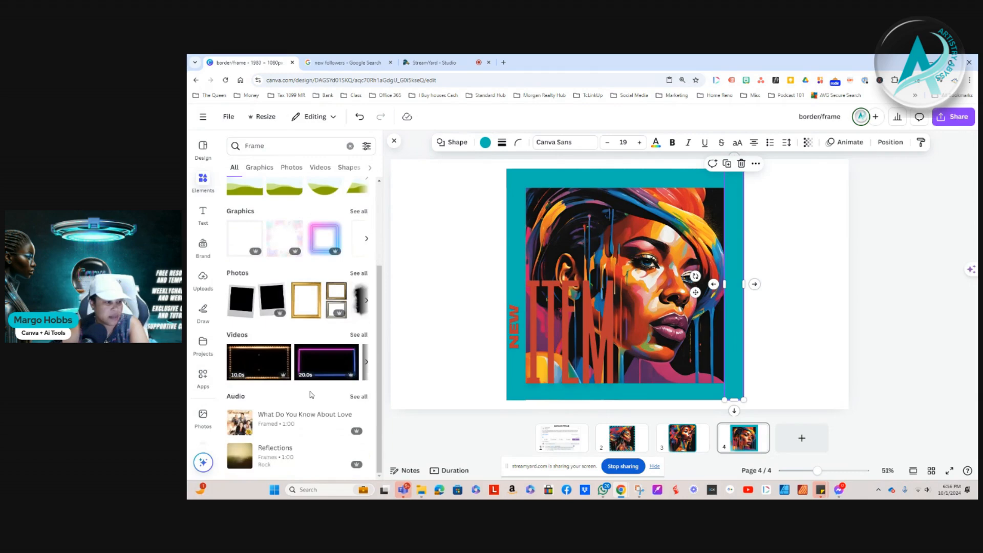
pyautogui.scroll(3, 256, 359)
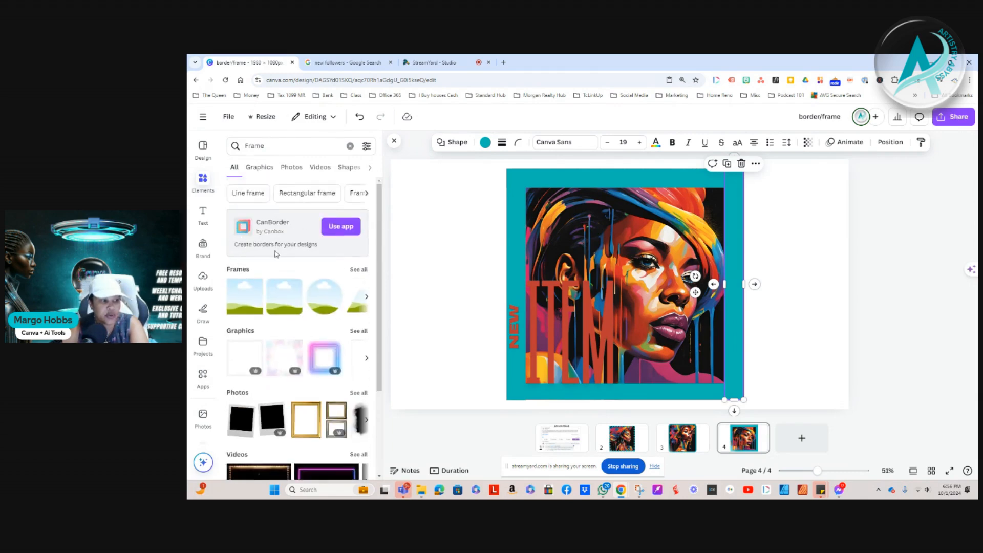
pyautogui.click(341, 226)
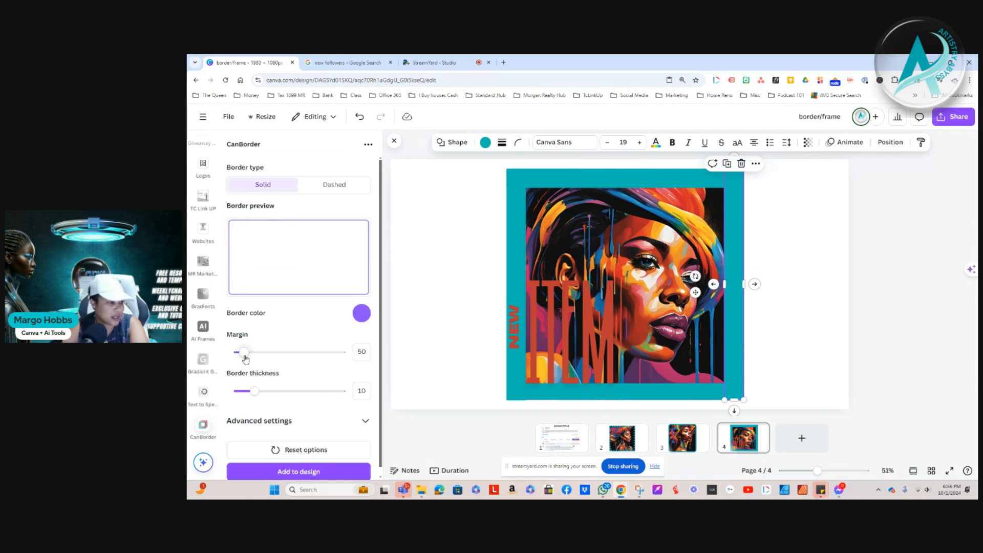
# Add a solid purple border with margin 370 and thickness 26 to the design and shift it slightly right and down
pyautogui.moveTo(244, 352); pyautogui.dragTo(311, 354)
pyautogui.moveTo(254, 391); pyautogui.dragTo(292, 392)
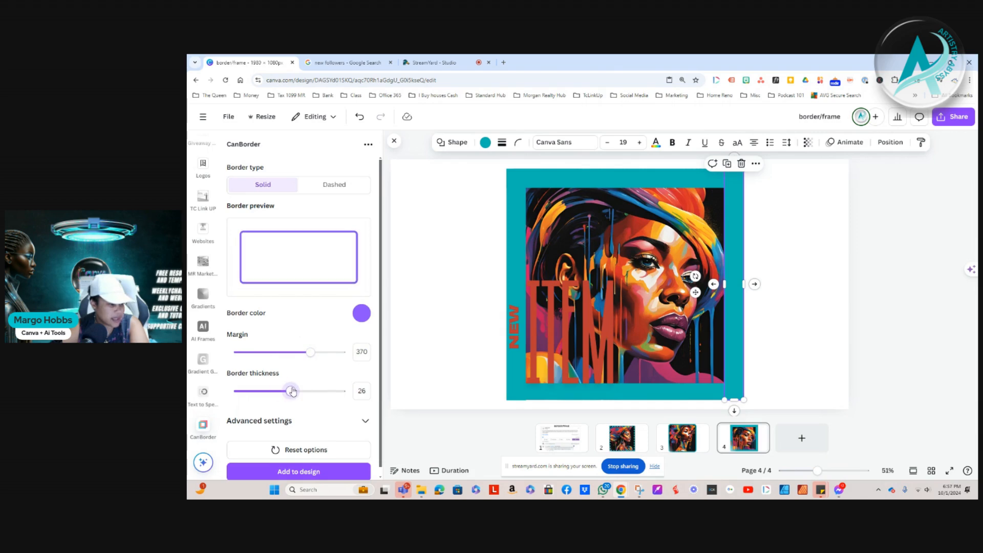
pyautogui.scroll(-1, 313, 424)
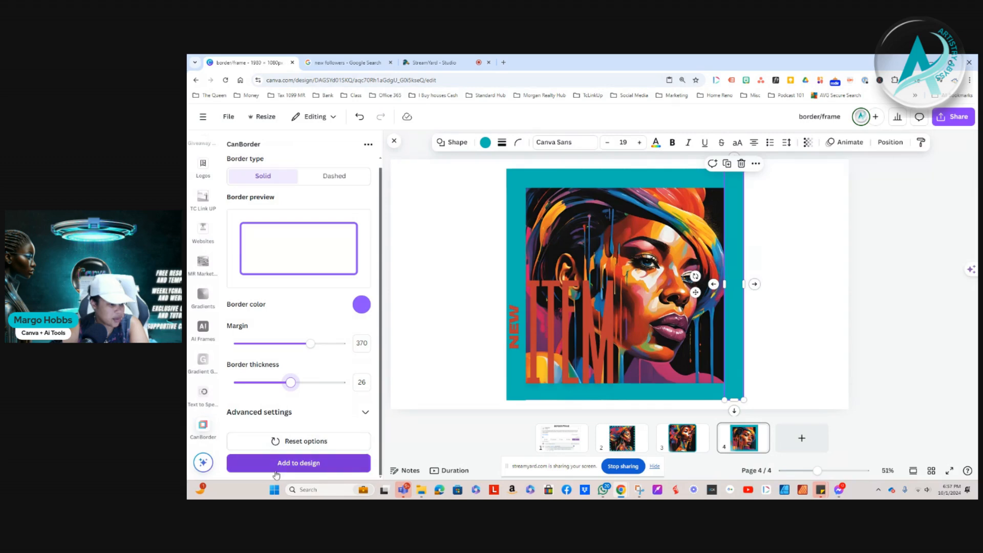
pyautogui.click(295, 464)
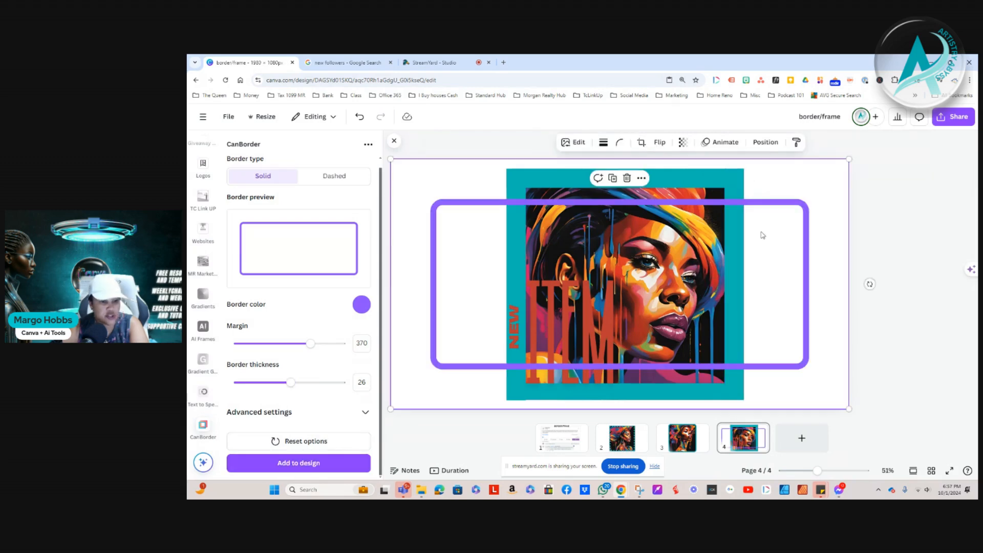
pyautogui.moveTo(582, 303); pyautogui.dragTo(598, 286)
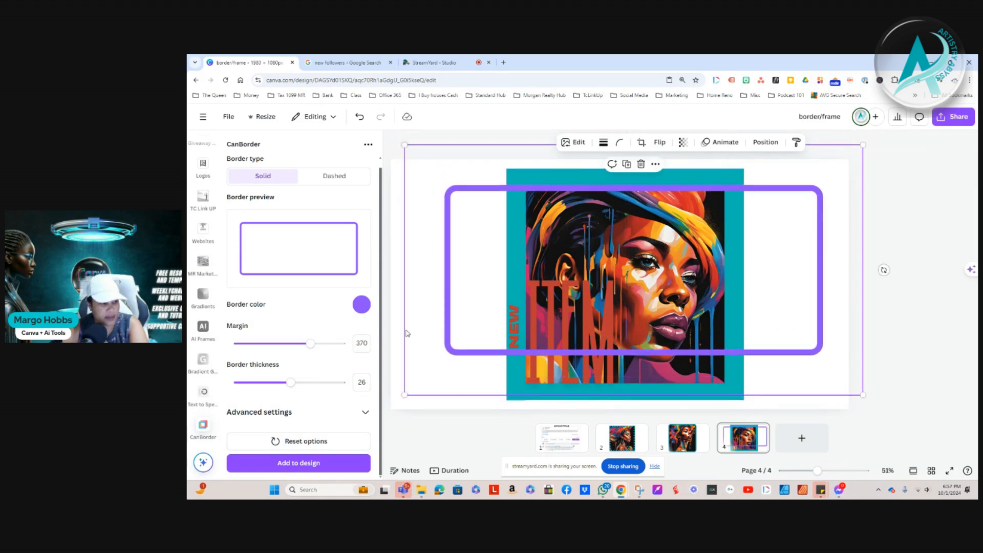
pyautogui.moveTo(615, 327); pyautogui.dragTo(614, 349)
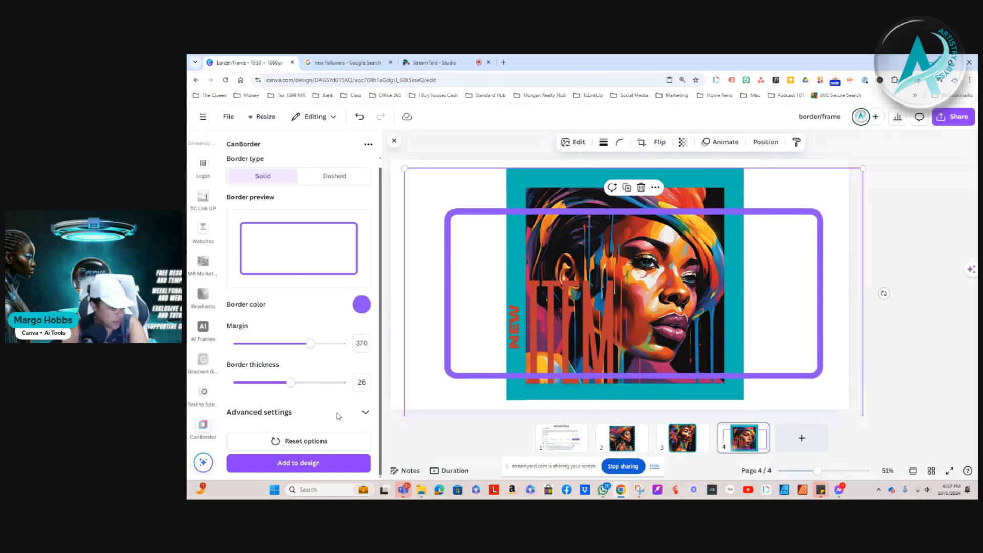
# Reset the border options and add the default solid border to the design
pyautogui.click(301, 441)
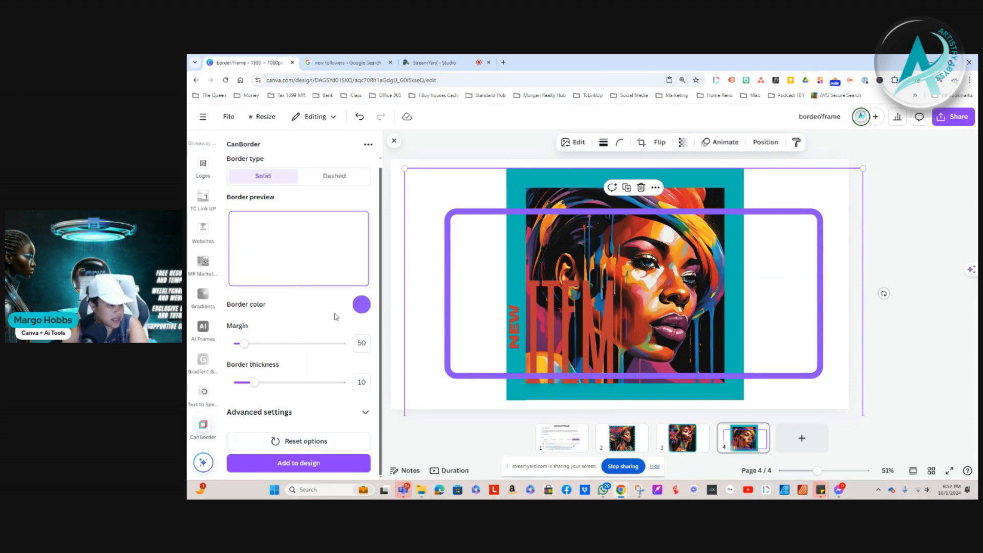
pyautogui.click(298, 462)
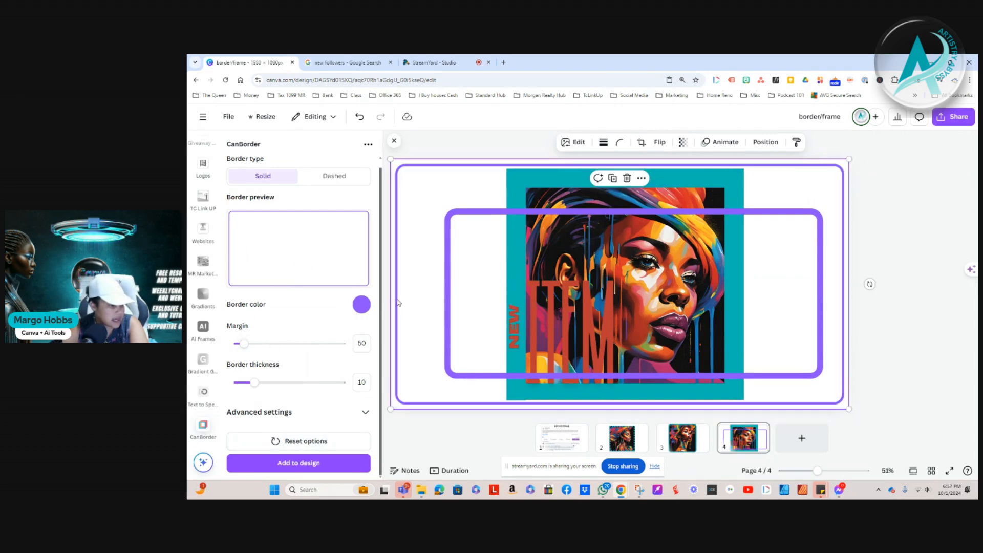
# Change the border colour to light blue and add the border to the design
pyautogui.click(361, 305)
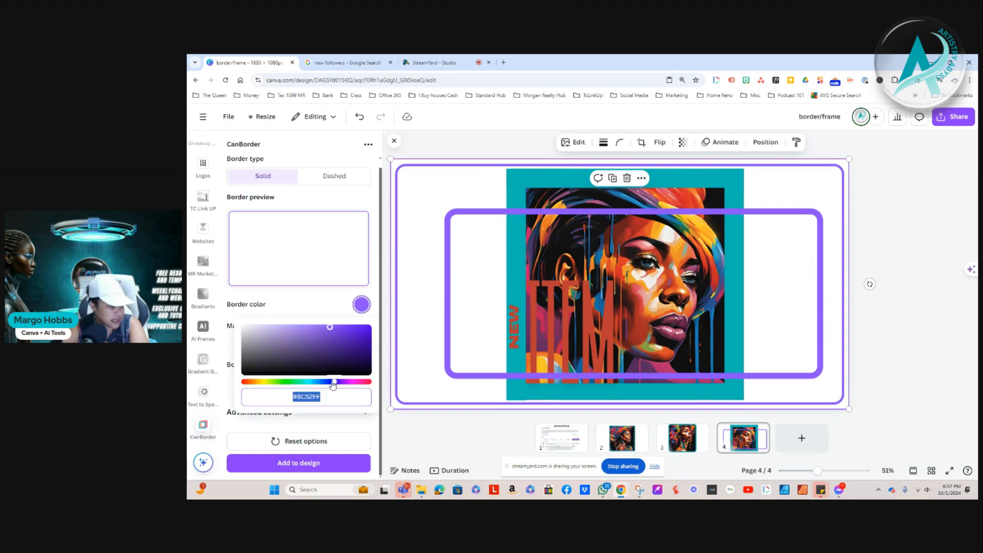
pyautogui.moveTo(333, 383); pyautogui.dragTo(310, 382)
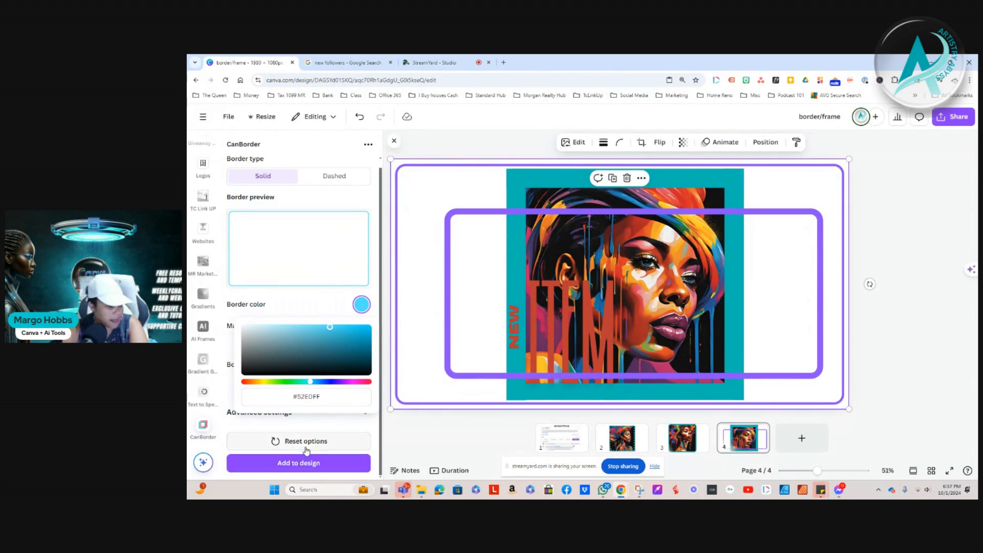
pyautogui.click(299, 465)
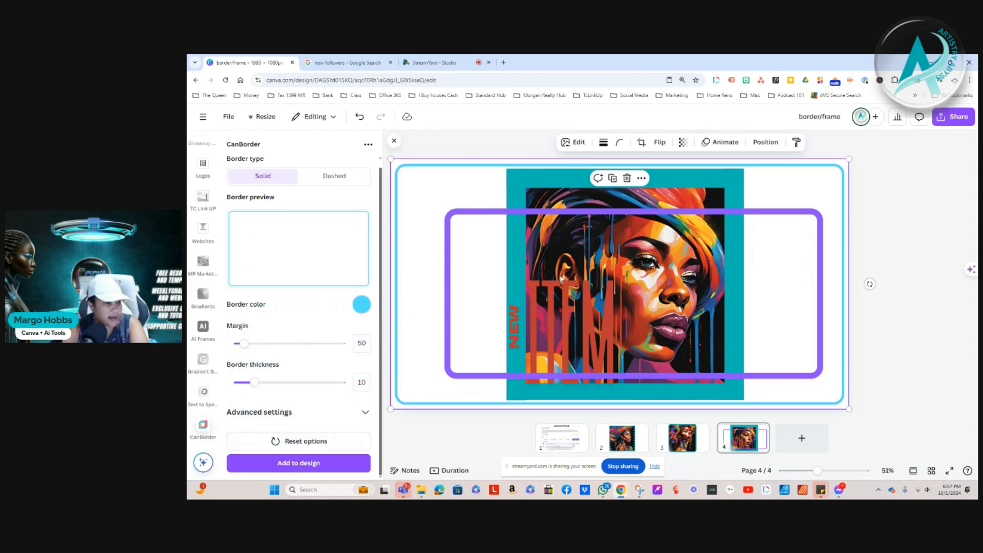
pyautogui.click(882, 179)
pyautogui.click(800, 222)
pyautogui.moveTo(697, 217)
pyautogui.mouseDown()
pyautogui.moveTo(695, 233)
pyautogui.moveTo(696, 210)
pyautogui.mouseUp()
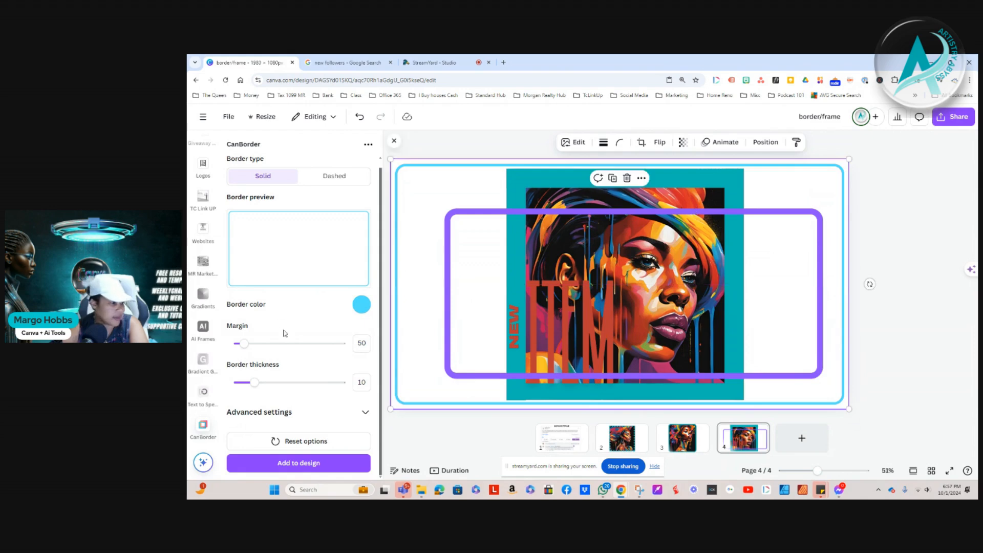
# Add a dashed pink border in colour #FF5295 with a dash gap of 15 to the design
pyautogui.click(339, 176)
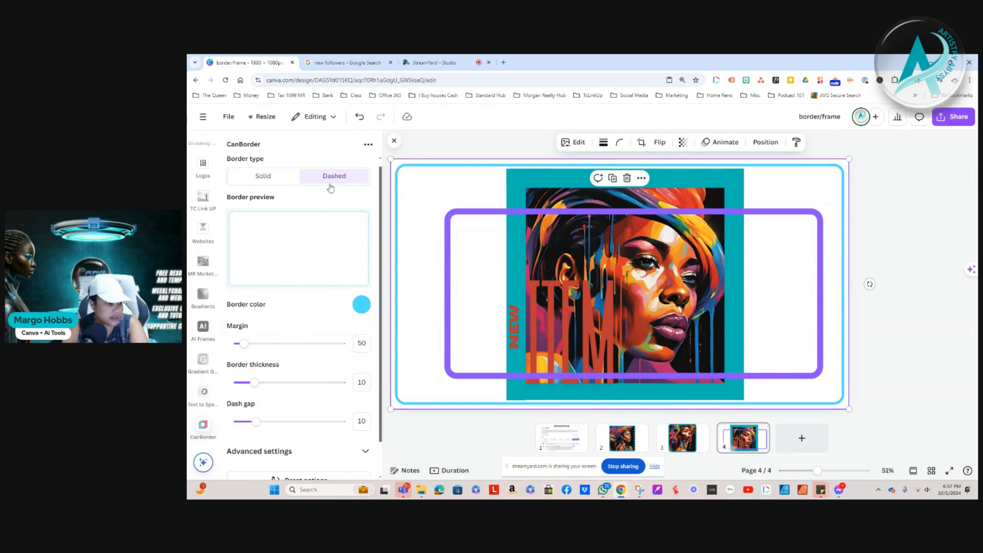
pyautogui.scroll(-1, 304, 307)
pyautogui.click(363, 267)
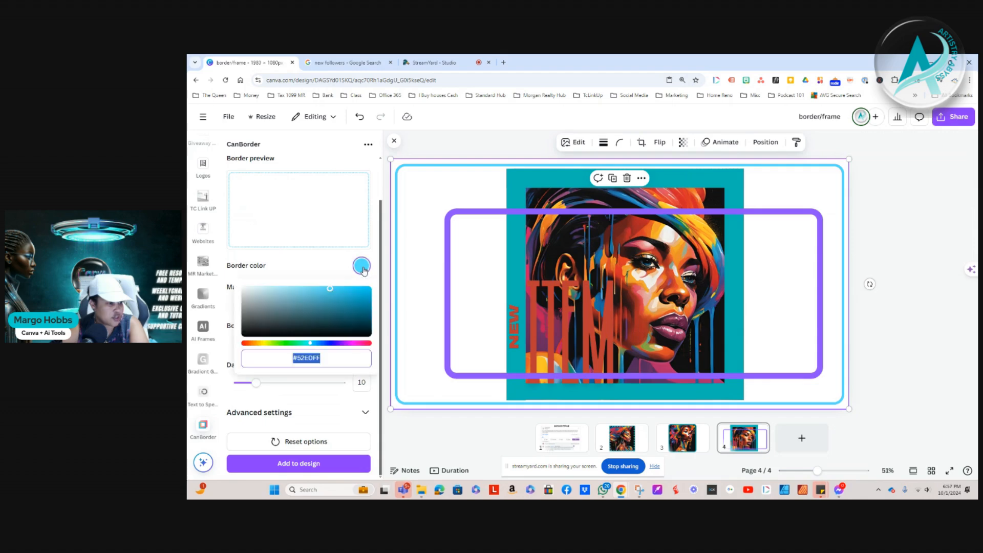
pyautogui.moveTo(310, 344); pyautogui.dragTo(362, 344)
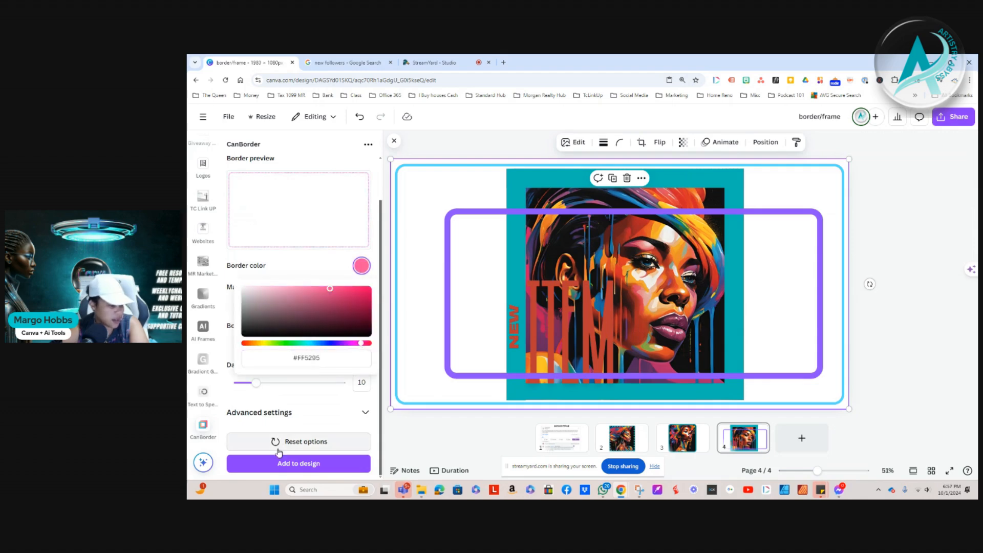
pyautogui.moveTo(257, 387)
pyautogui.mouseDown()
pyautogui.moveTo(300, 387)
pyautogui.moveTo(273, 387)
pyautogui.mouseUp()
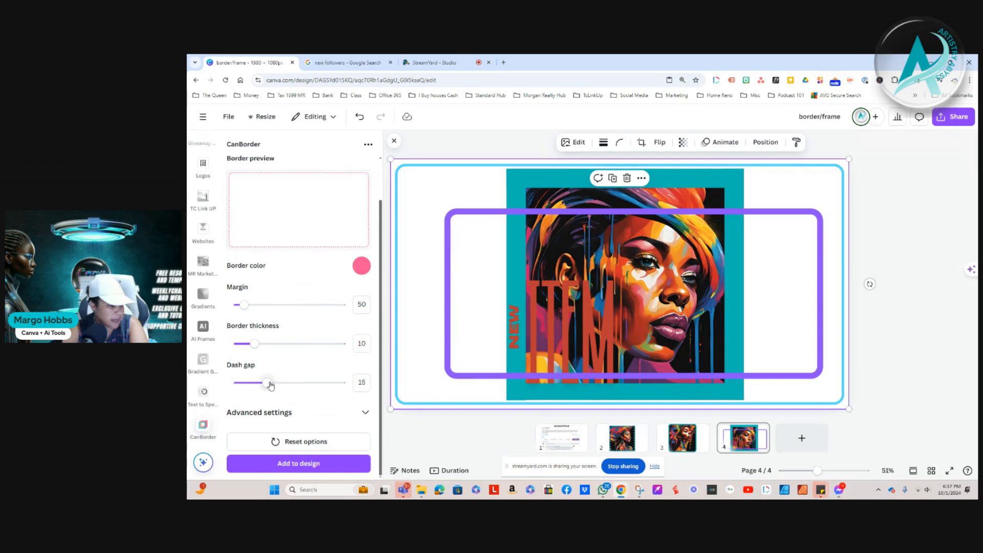
pyautogui.click(271, 465)
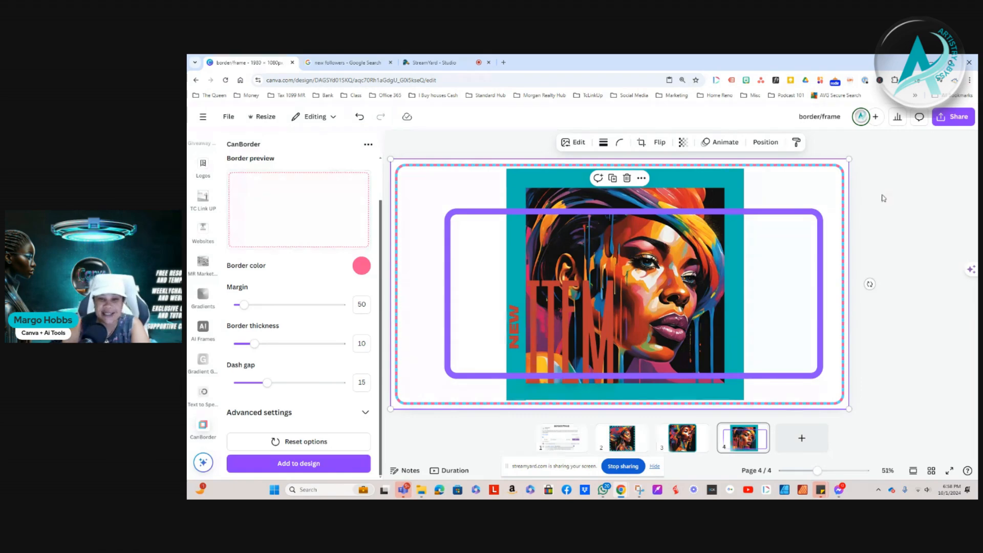
pyautogui.click(881, 199)
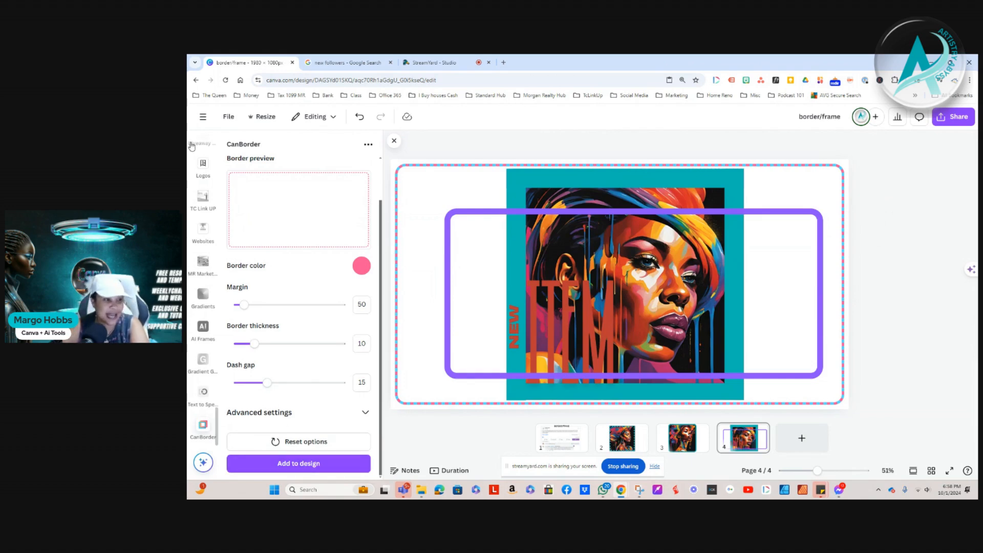
# Switch the border type back to Solid and close the CanBorder app
pyautogui.scroll(8, 202, 253)
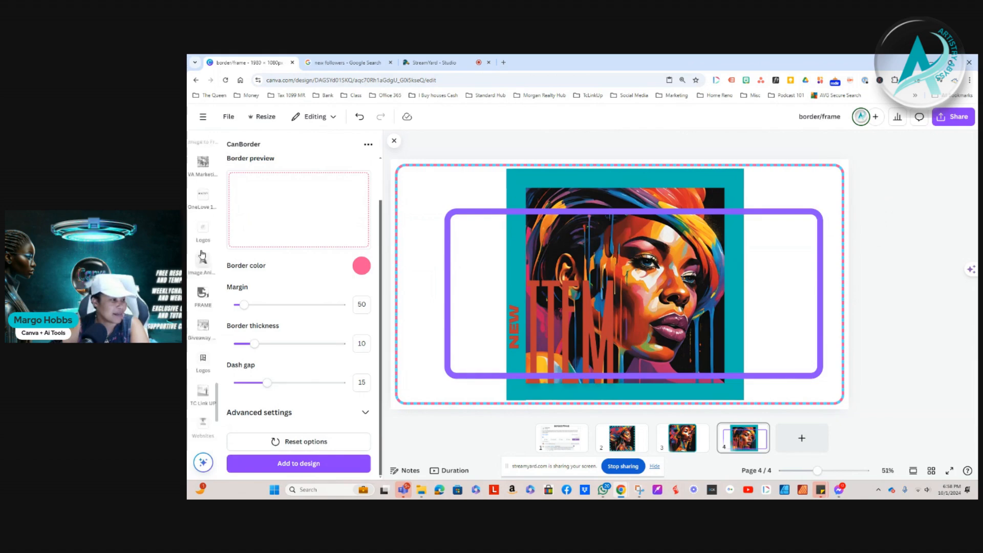
pyautogui.scroll(5, 202, 253)
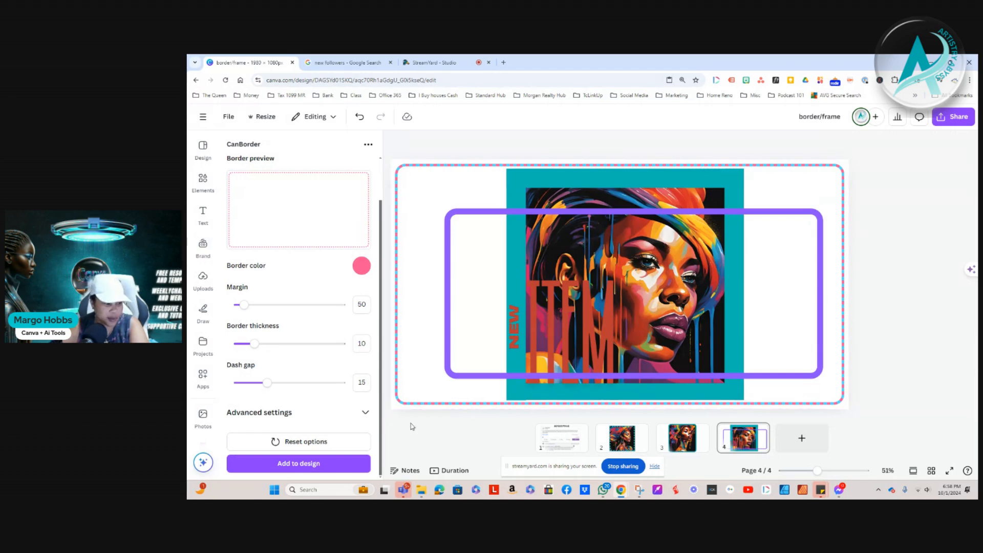
pyautogui.scroll(1, 320, 389)
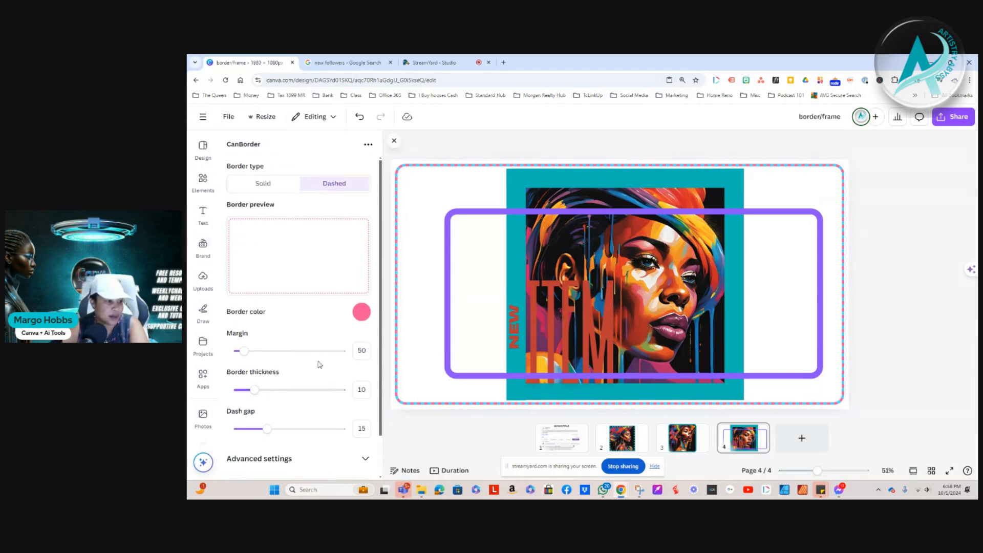
pyautogui.click(274, 187)
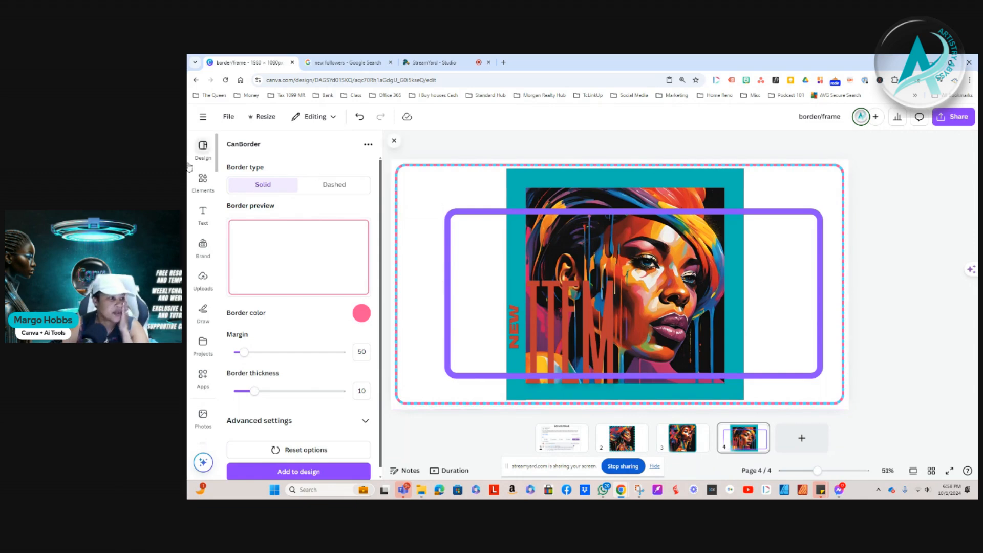
pyautogui.click(395, 142)
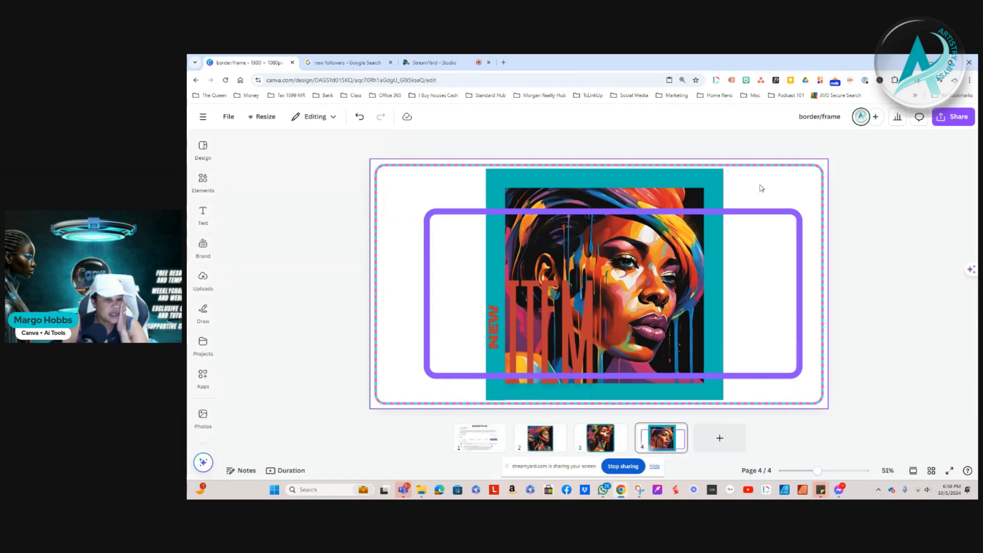
# Find the thick purple border in the page's layer list and delete it from the design
pyautogui.click(799, 181)
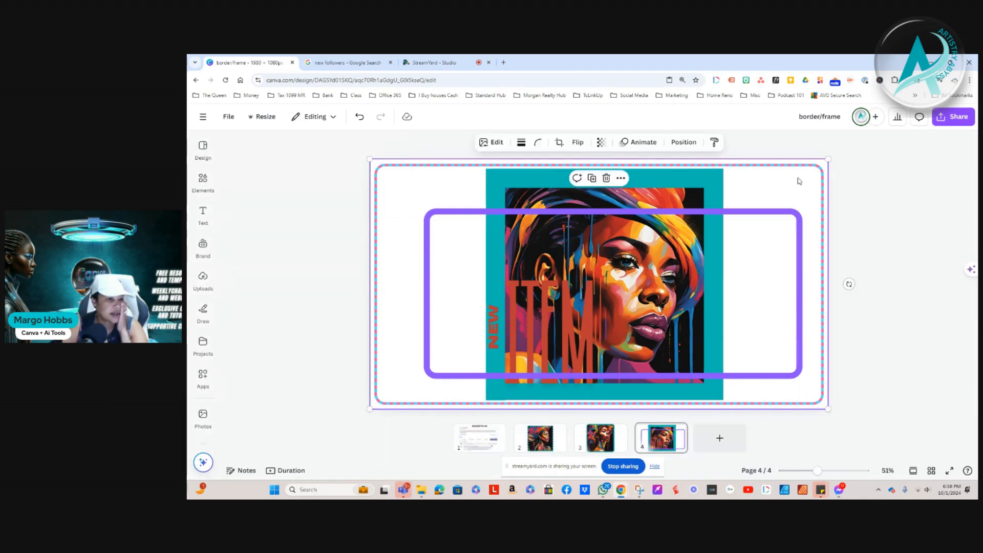
pyautogui.click(684, 142)
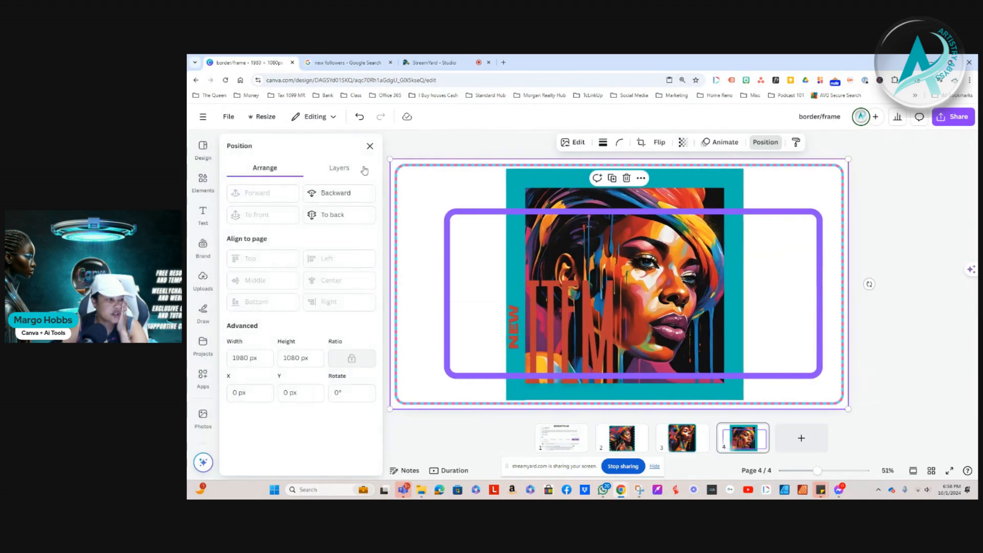
pyautogui.click(338, 168)
pyautogui.scroll(-1, 327, 417)
pyautogui.scroll(-2, 326, 416)
pyautogui.scroll(3, 338, 355)
pyautogui.click(302, 311)
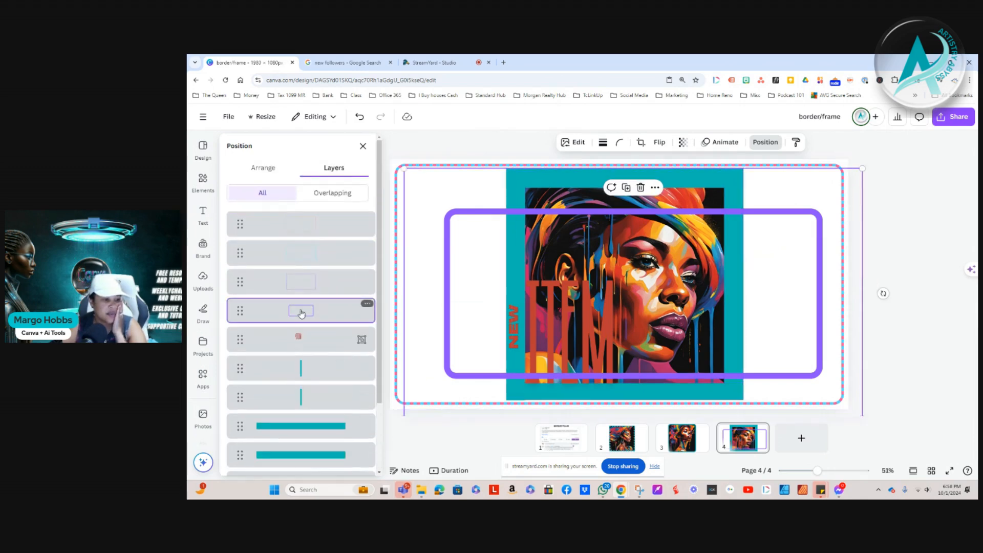
pyautogui.moveTo(438, 341)
pyautogui.mouseDown()
pyautogui.moveTo(480, 325)
pyautogui.moveTo(423, 307)
pyautogui.moveTo(434, 344)
pyautogui.moveTo(430, 332)
pyautogui.mouseUp()
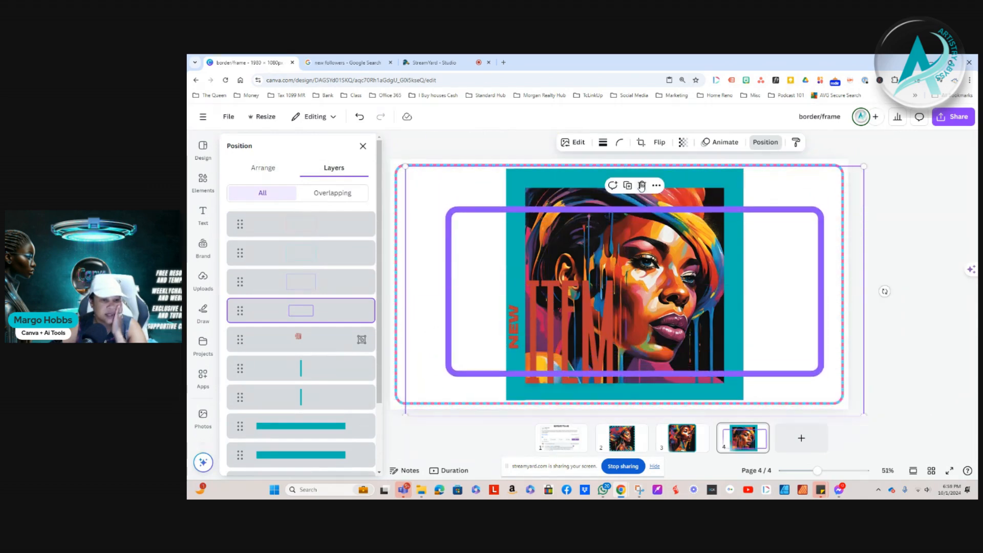
pyautogui.press('Delete')
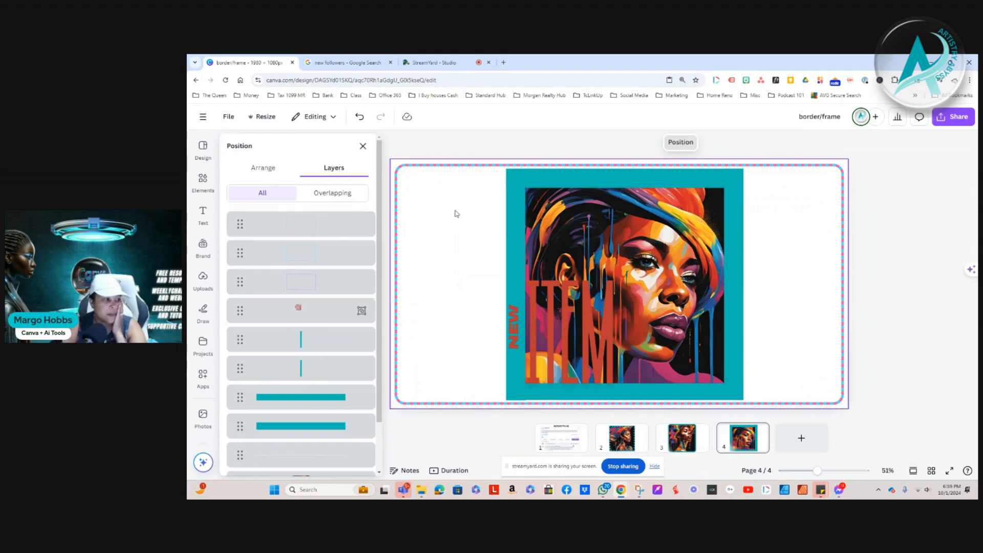
pyautogui.click(362, 146)
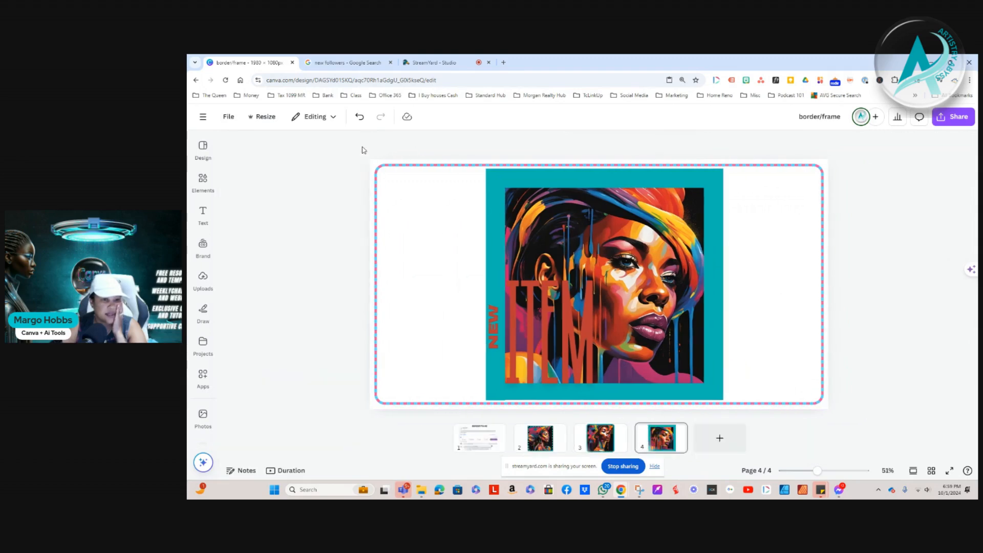
# Select the vertical teal bar along the portrait's left edge through the page's layer list
pyautogui.click(825, 173)
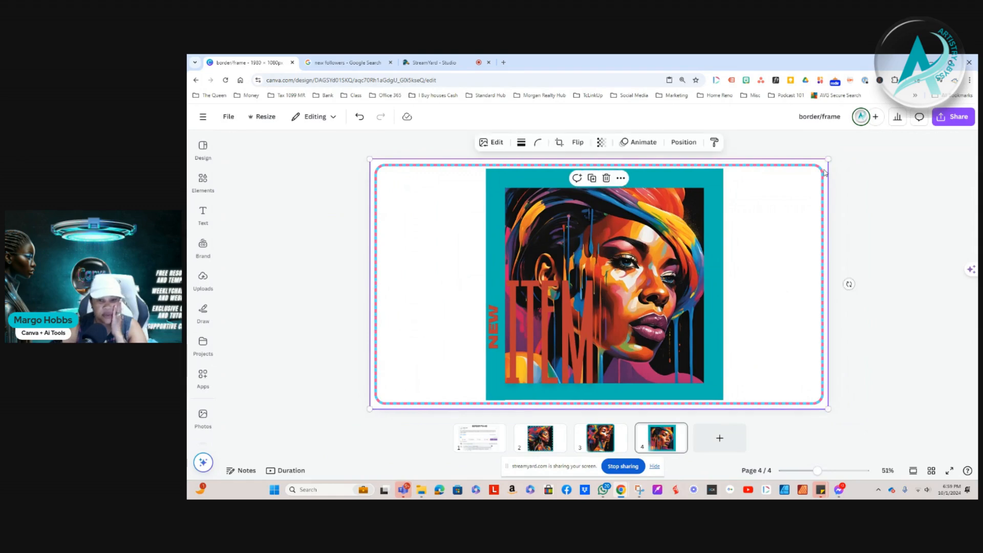
pyautogui.click(685, 143)
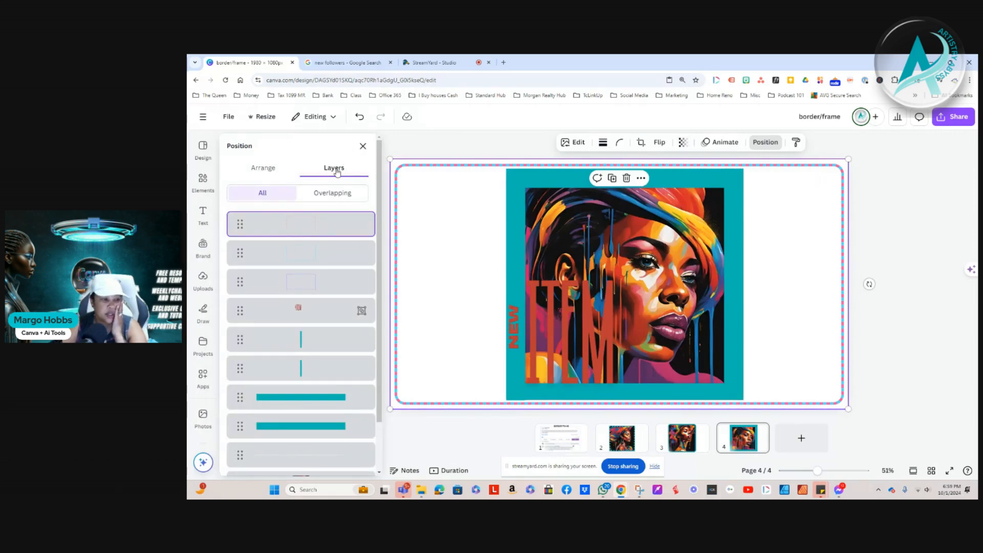
pyautogui.moveTo(285, 256)
pyautogui.mouseDown()
pyautogui.moveTo(280, 309)
pyautogui.moveTo(288, 235)
pyautogui.moveTo(286, 249)
pyautogui.mouseUp()
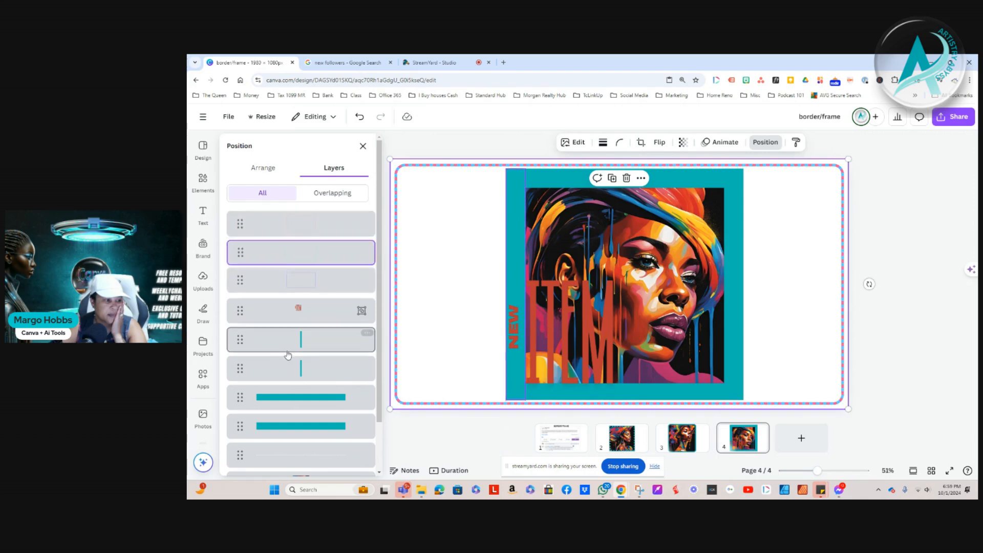
pyautogui.click(278, 348)
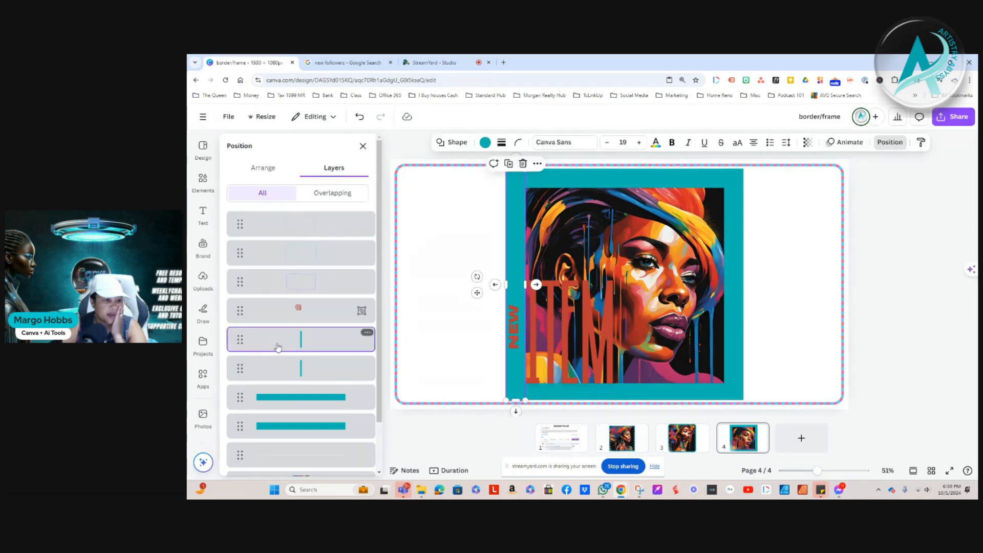
pyautogui.moveTo(280, 359); pyautogui.dragTo(353, 351)
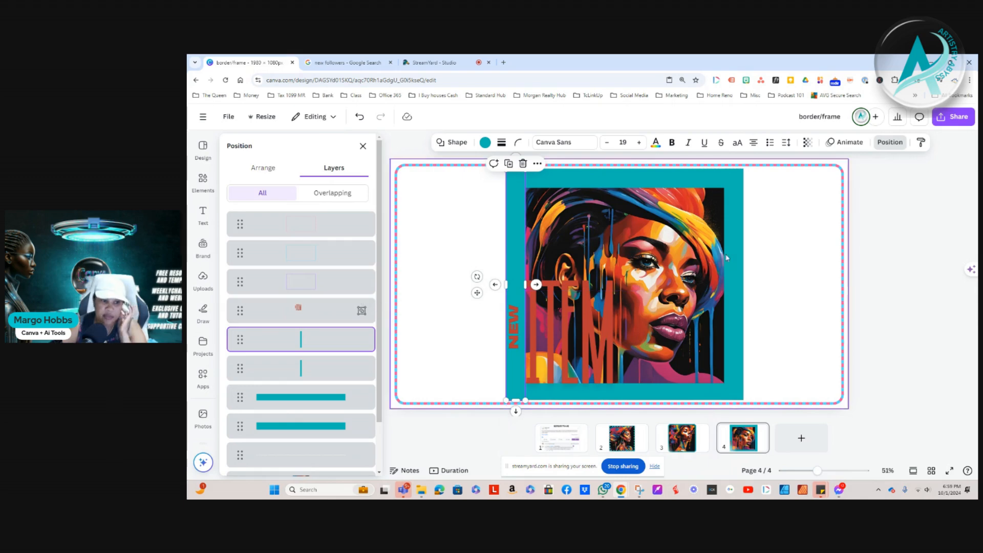
pyautogui.click(895, 246)
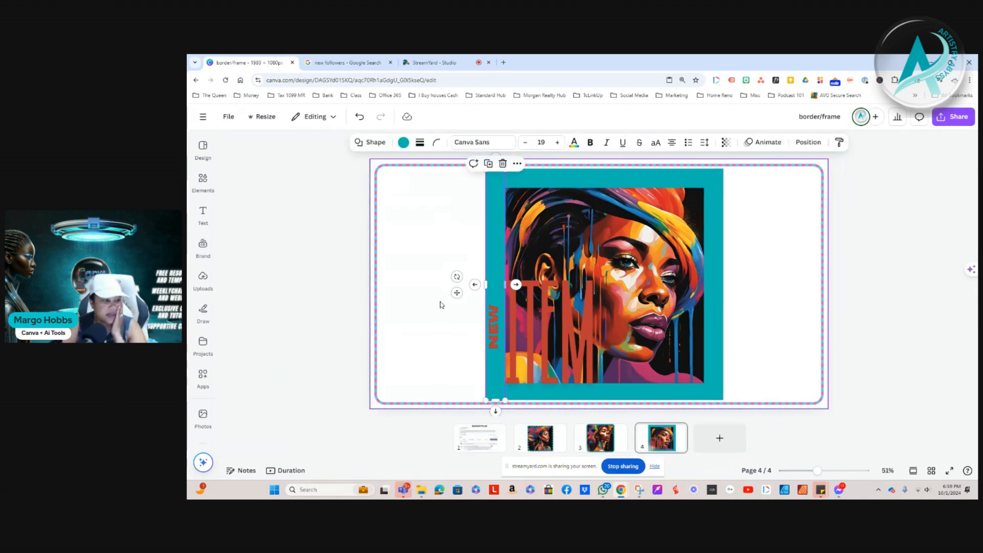
pyautogui.click(808, 142)
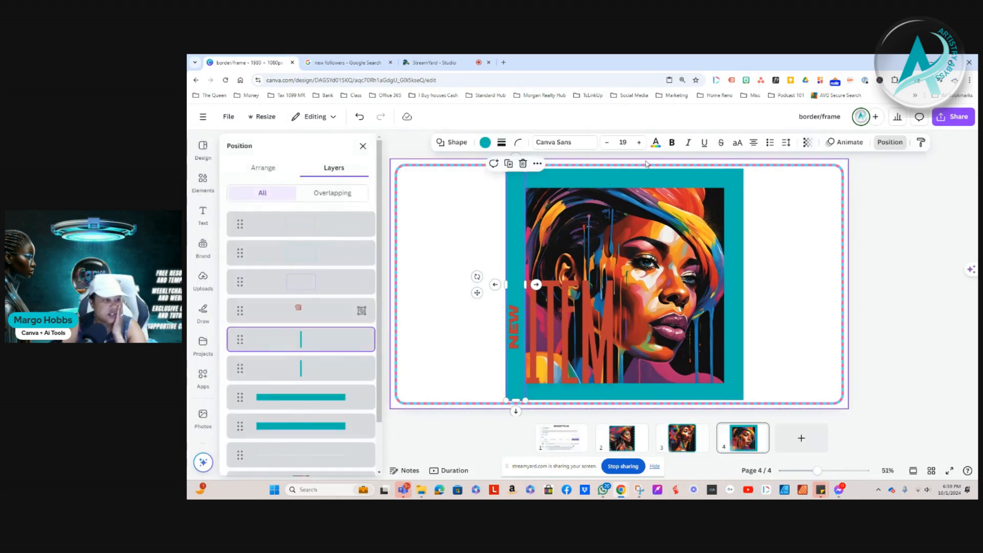
# Bring the left vertical teal bar to the front and check its place in the layer order
pyautogui.click(264, 171)
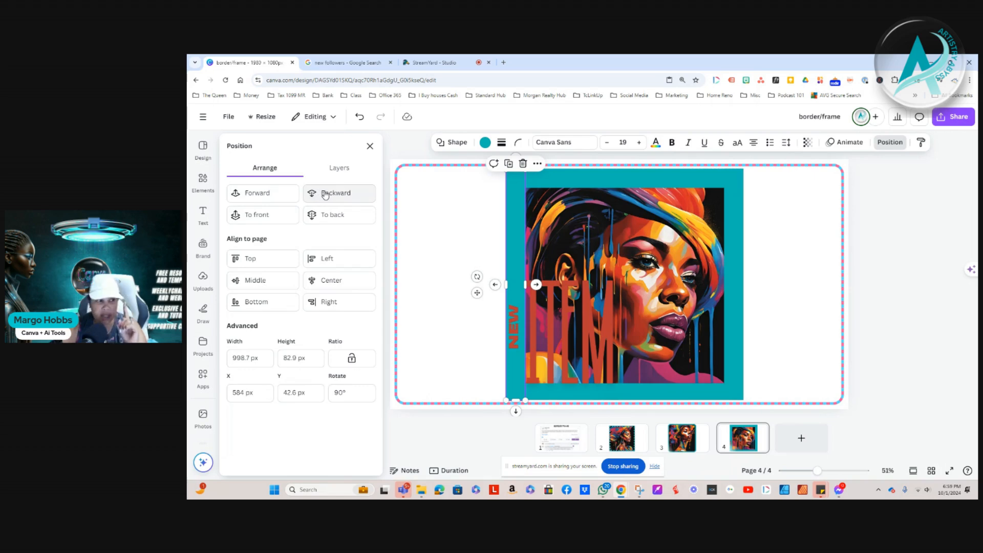
pyautogui.click(248, 219)
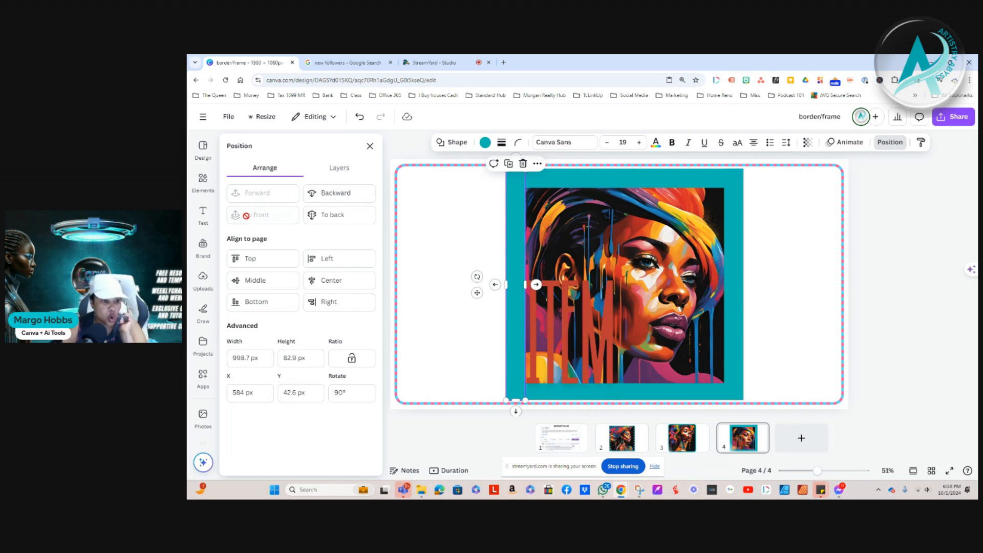
pyautogui.click(338, 169)
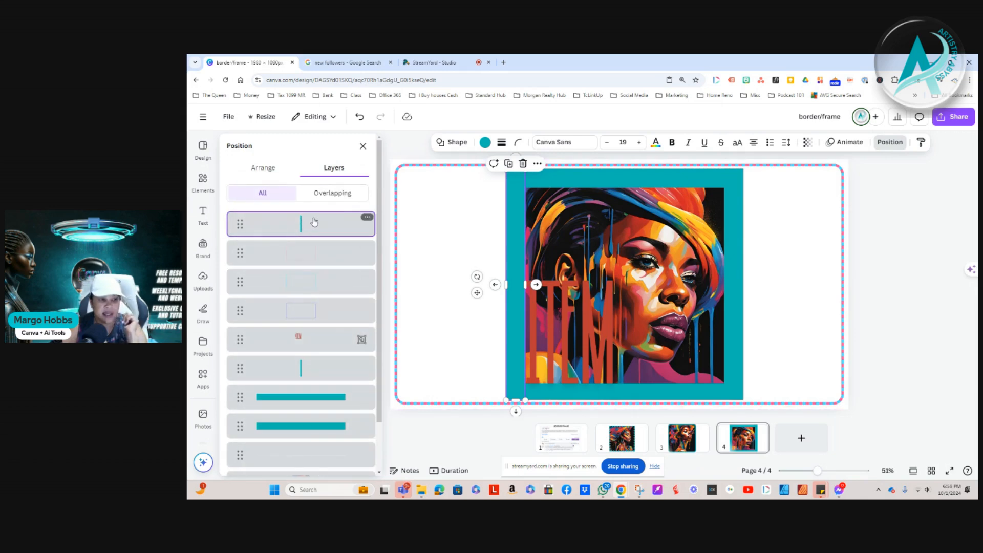
# Send the left vertical teal bar to the back, behind the portrait, and review the layer order
pyautogui.click(265, 170)
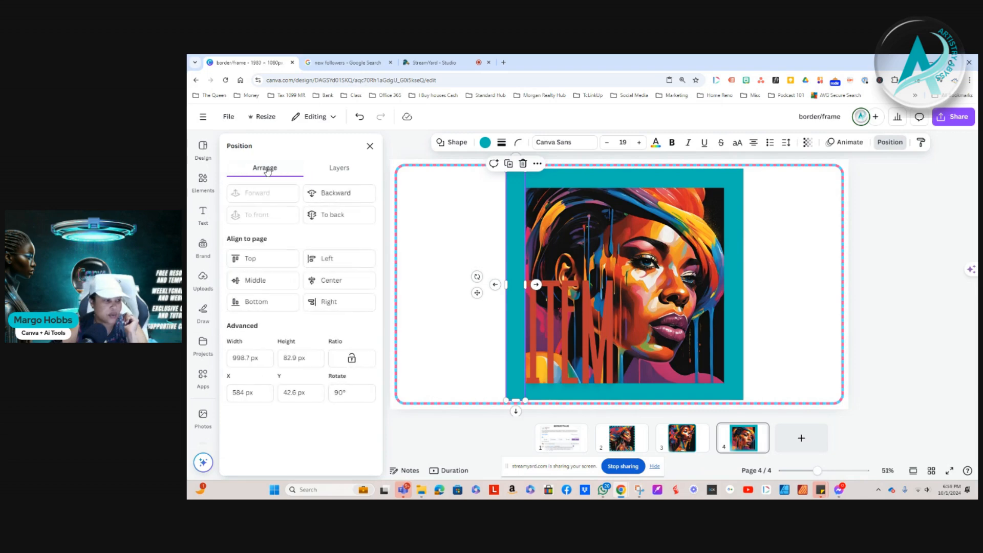
pyautogui.click(333, 215)
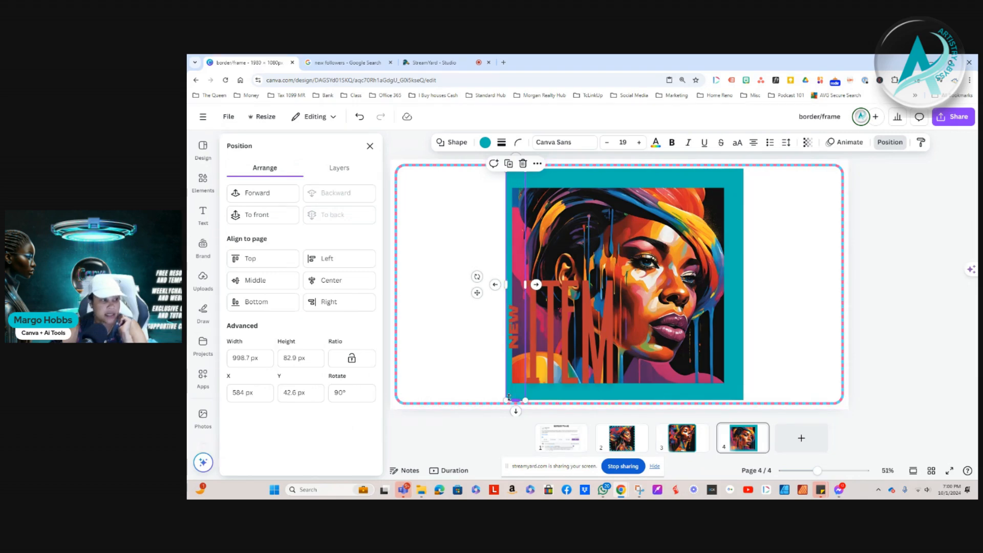
pyautogui.click(338, 170)
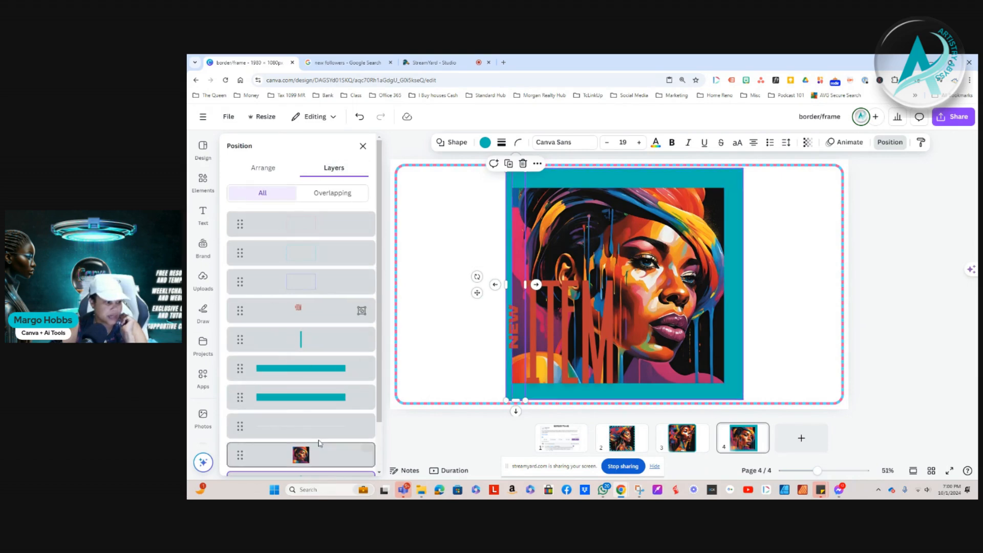
# Send the horizontal teal bar along the portrait's lower edge to the back
pyautogui.click(297, 372)
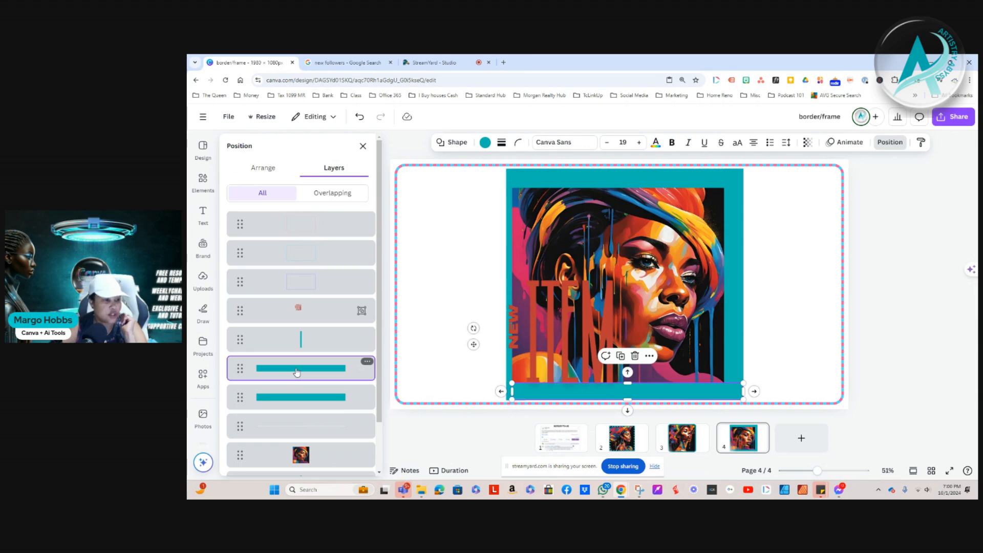
pyautogui.click(263, 168)
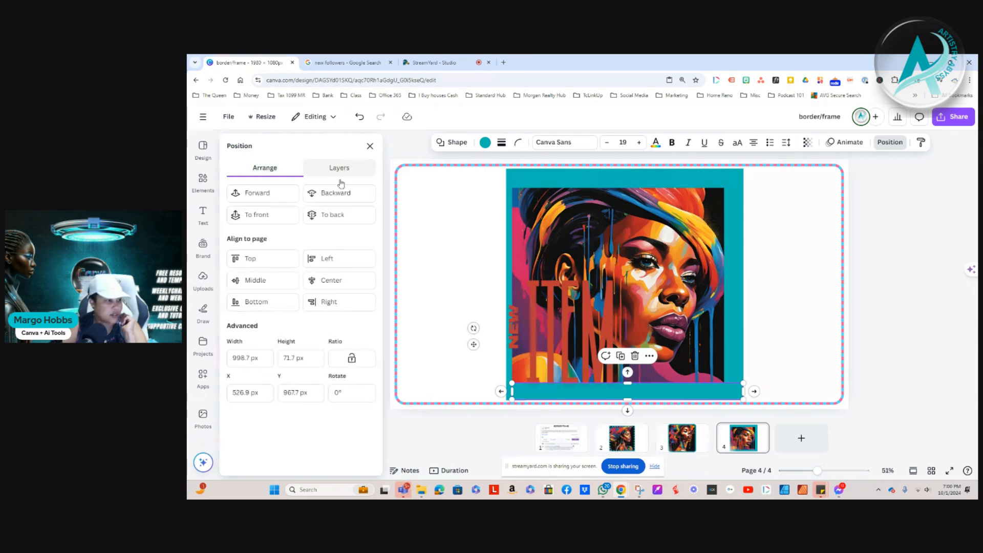
pyautogui.click(332, 215)
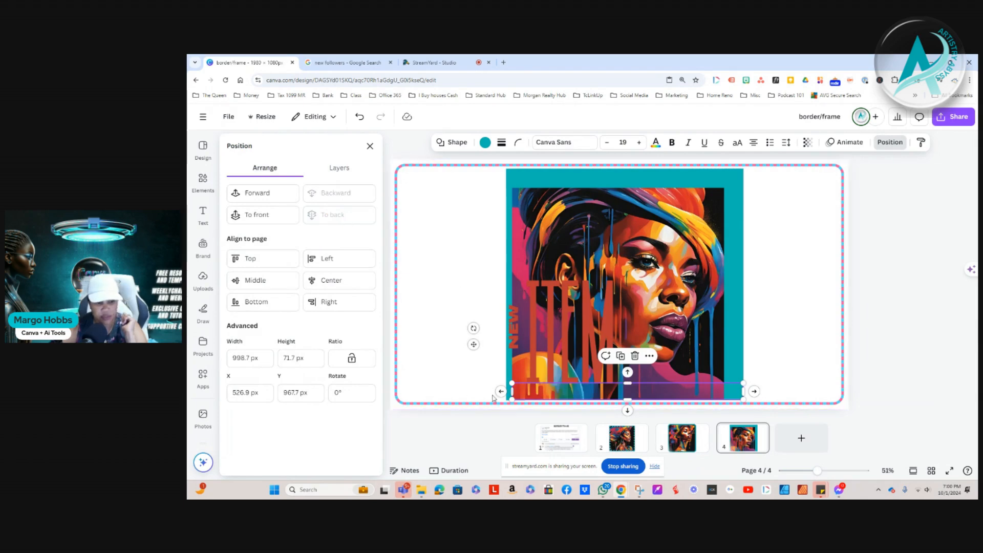
# Send the horizontal teal bar along the portrait's upper edge to the back and move it up to the page's top edge
pyautogui.click(538, 177)
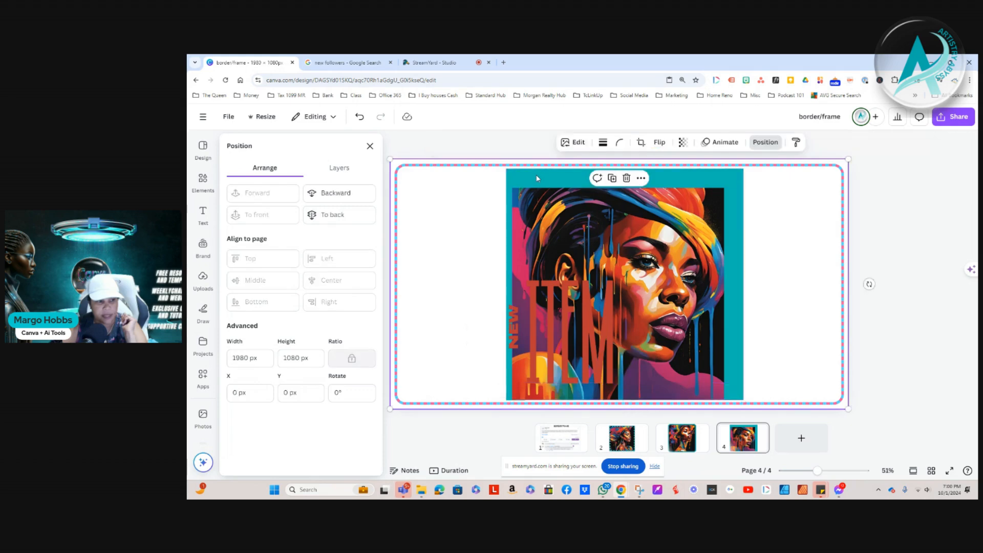
pyautogui.click(334, 168)
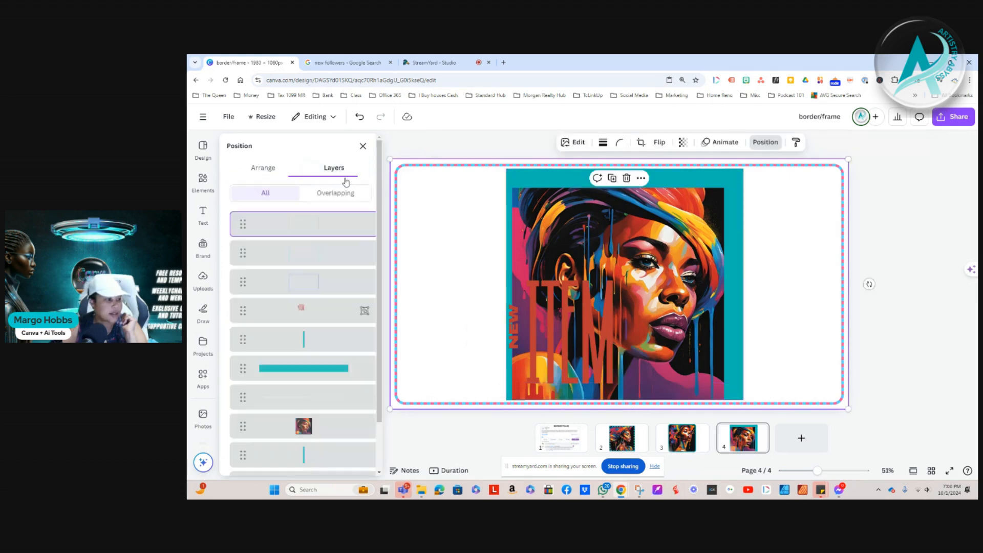
pyautogui.click(312, 368)
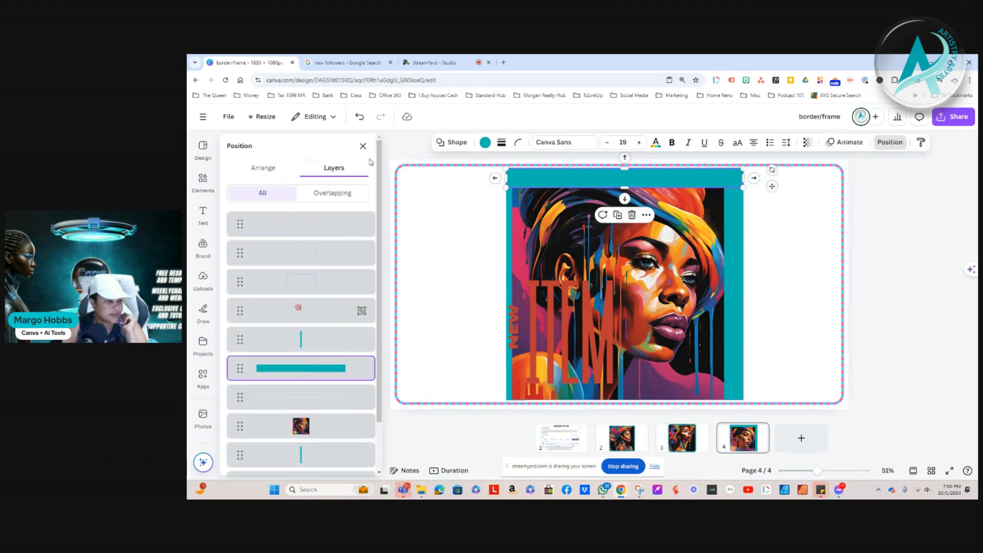
pyautogui.click(269, 172)
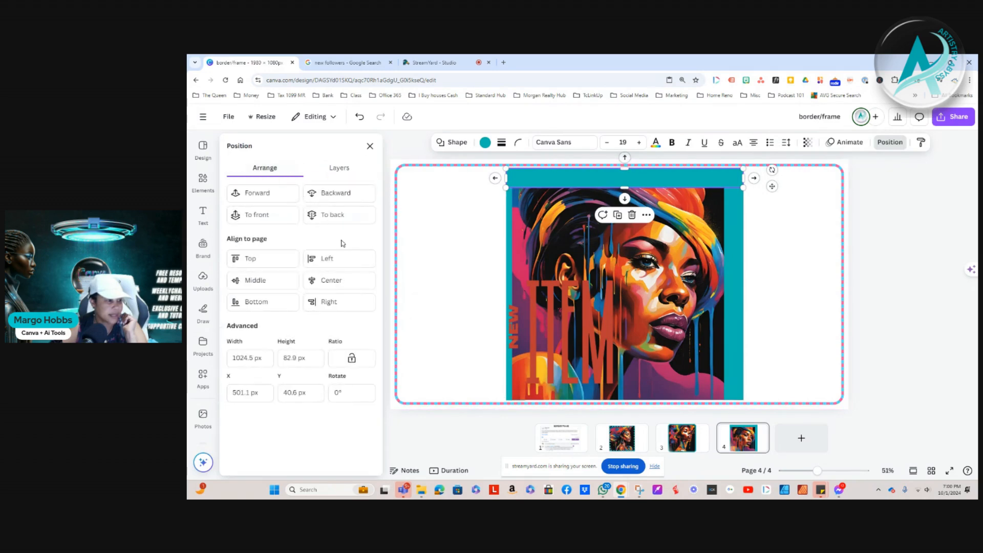
pyautogui.click(331, 215)
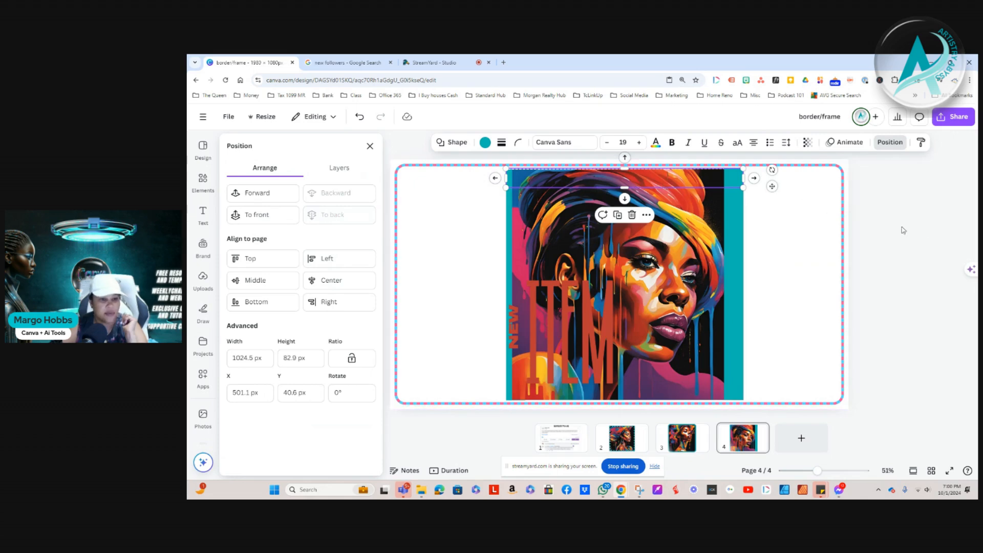
pyautogui.moveTo(674, 184); pyautogui.dragTo(671, 174)
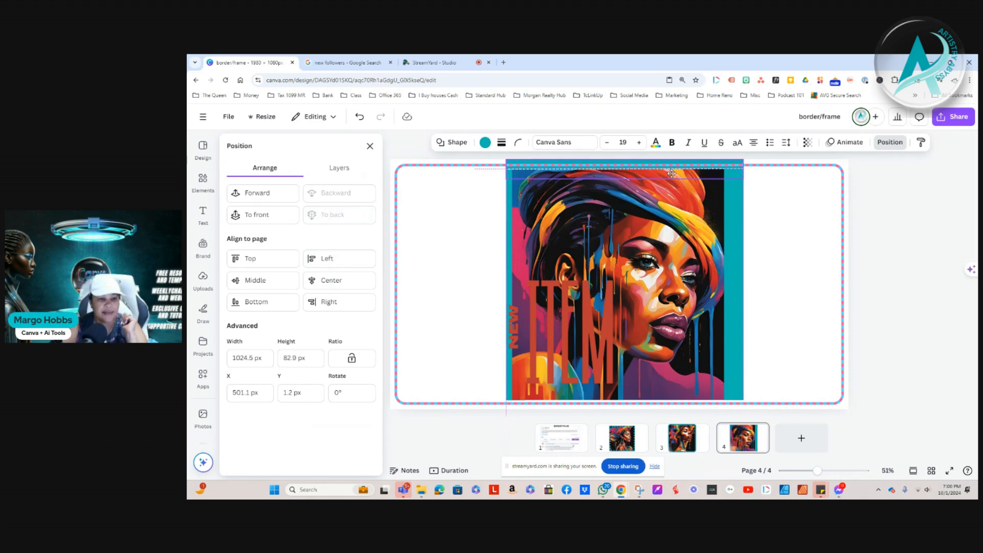
pyautogui.moveTo(671, 174); pyautogui.dragTo(671, 174)
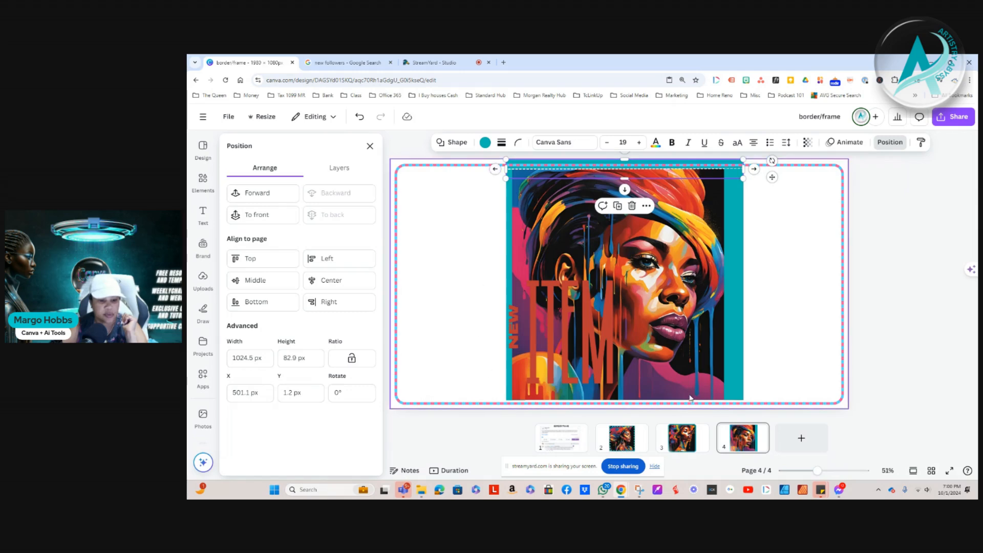
# Delete the thin dashed white line that crosses the portrait's upper edge, selecting it through the layer list
pyautogui.click(801, 234)
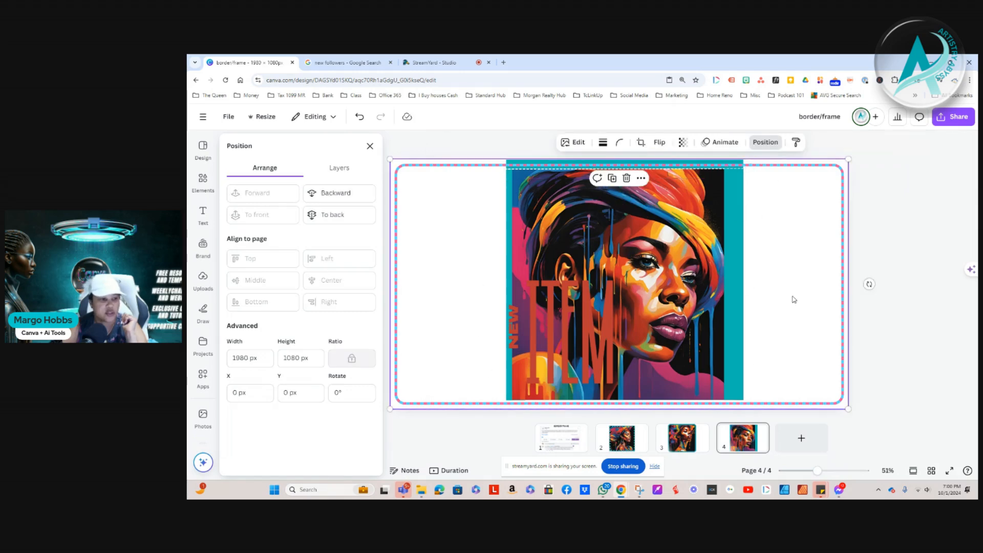
pyautogui.click(340, 169)
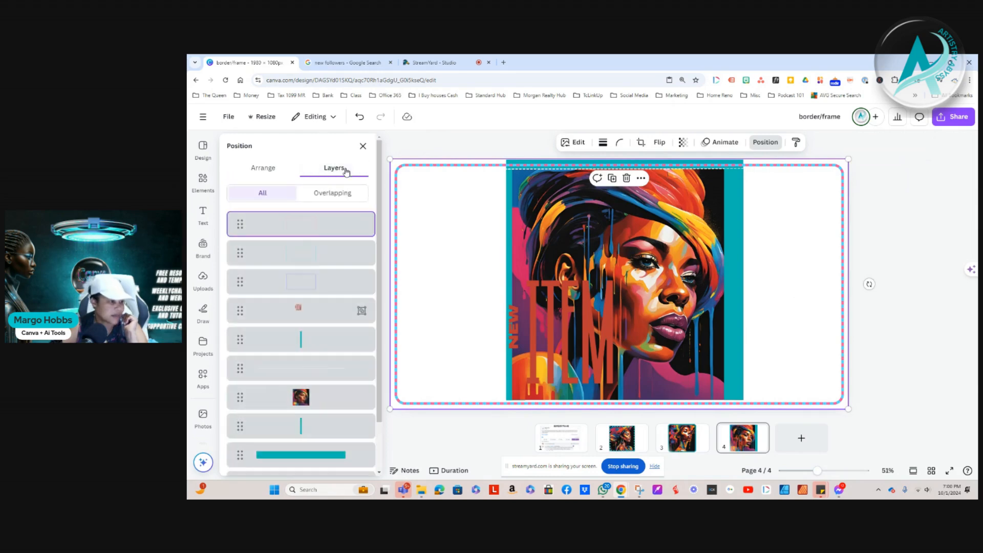
pyautogui.scroll(-2, 334, 366)
pyautogui.click(285, 314)
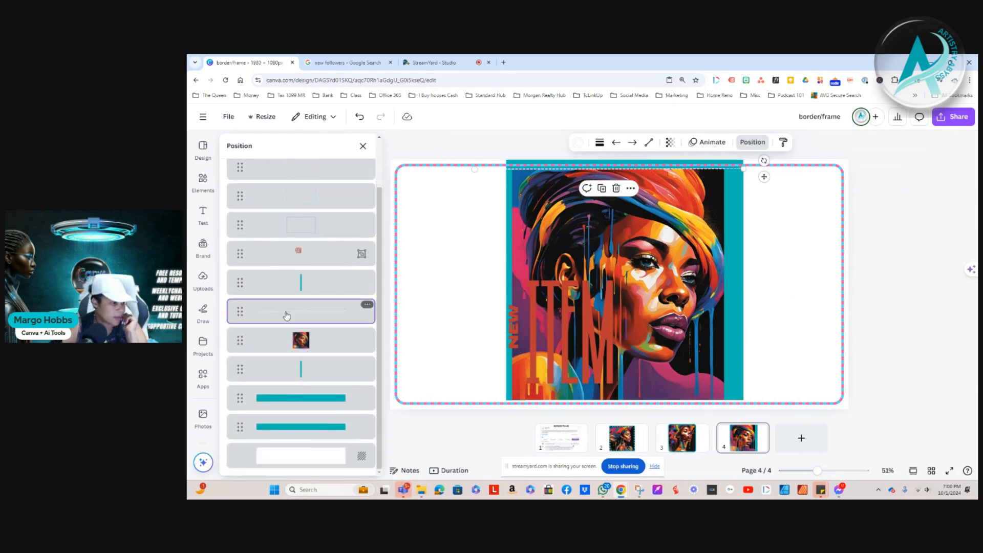
pyautogui.click(617, 190)
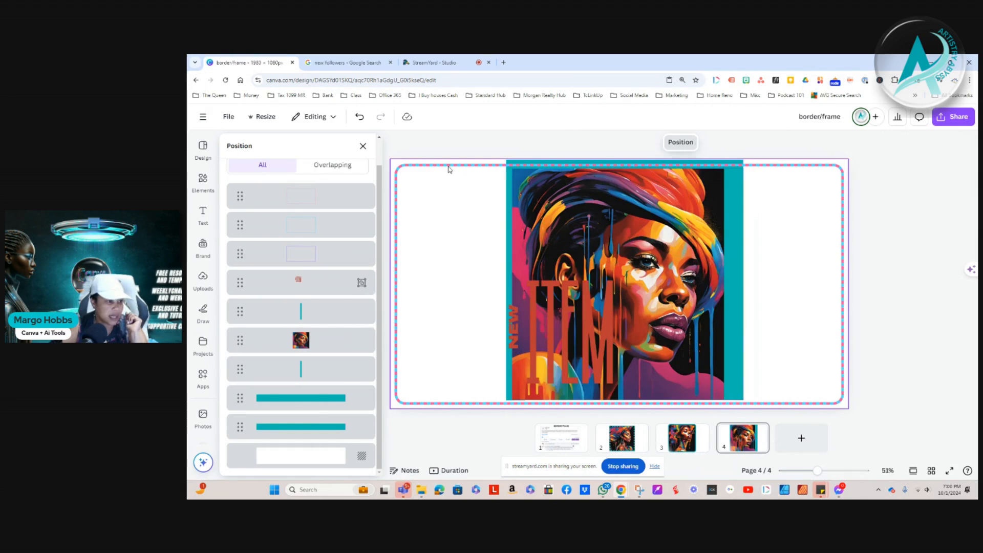
# Delete the three rounded page borders: the dashed pink-and-teal one, the light blue one and the purple one
pyautogui.scroll(1, 321, 266)
pyautogui.scroll(2, 322, 265)
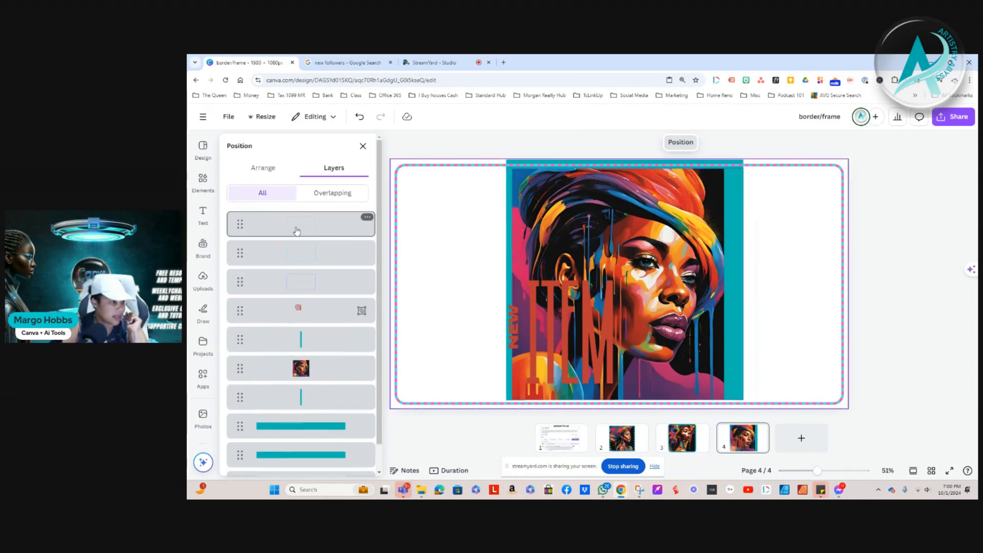
pyautogui.click(296, 231)
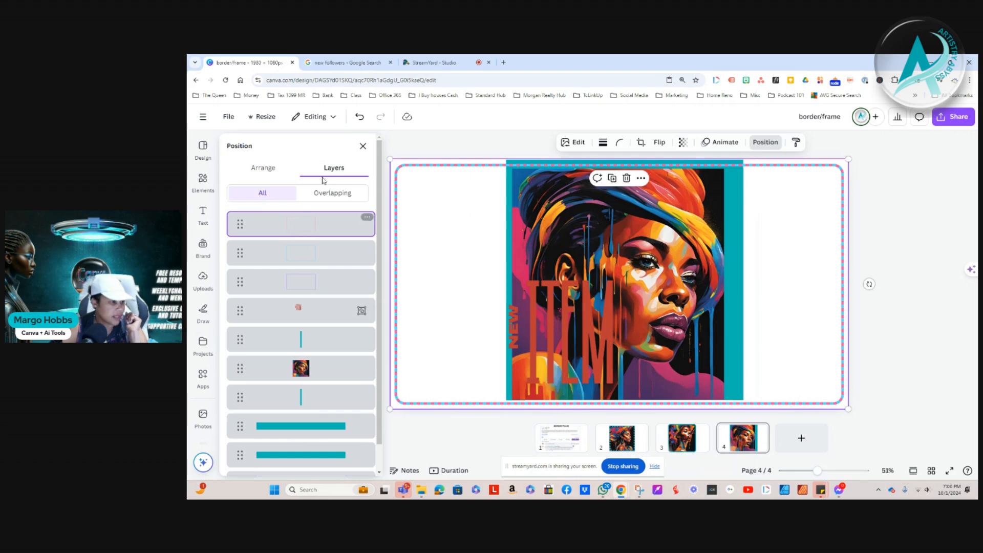
pyautogui.click(626, 179)
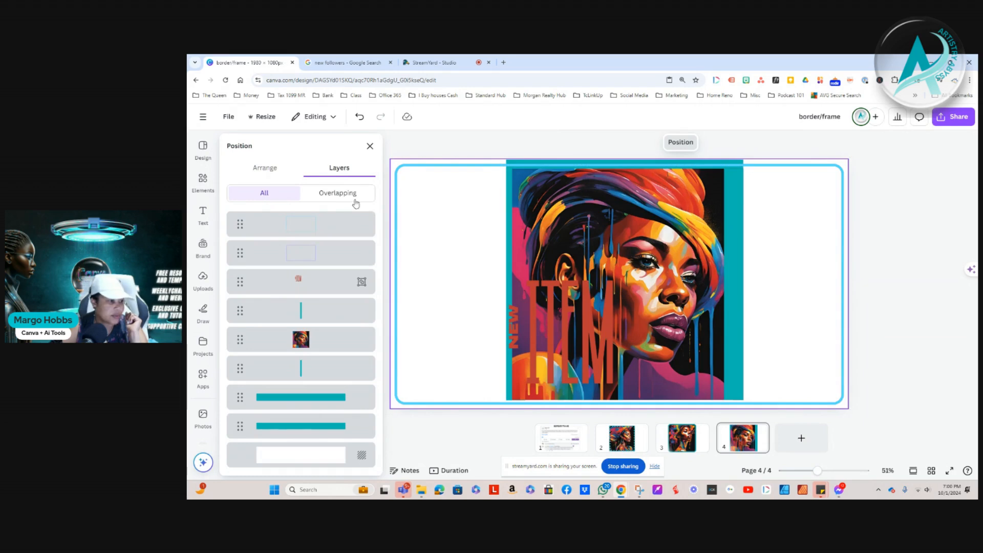
pyautogui.click(316, 226)
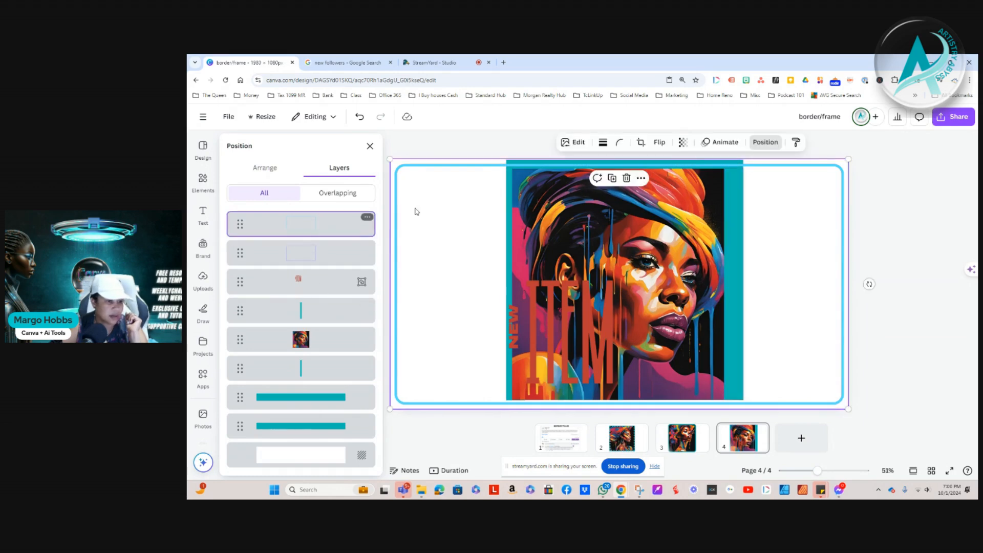
pyautogui.click(626, 178)
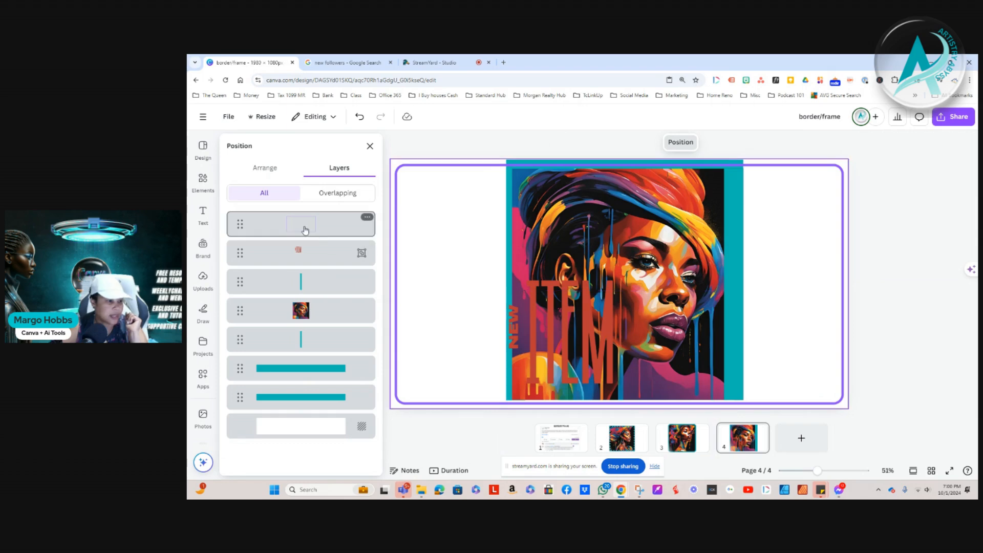
pyautogui.click(306, 229)
pyautogui.click(625, 179)
pyautogui.click(811, 267)
# Send the right vertical teal bar behind the portrait and widen it outward to about 118 px
pyautogui.click(737, 367)
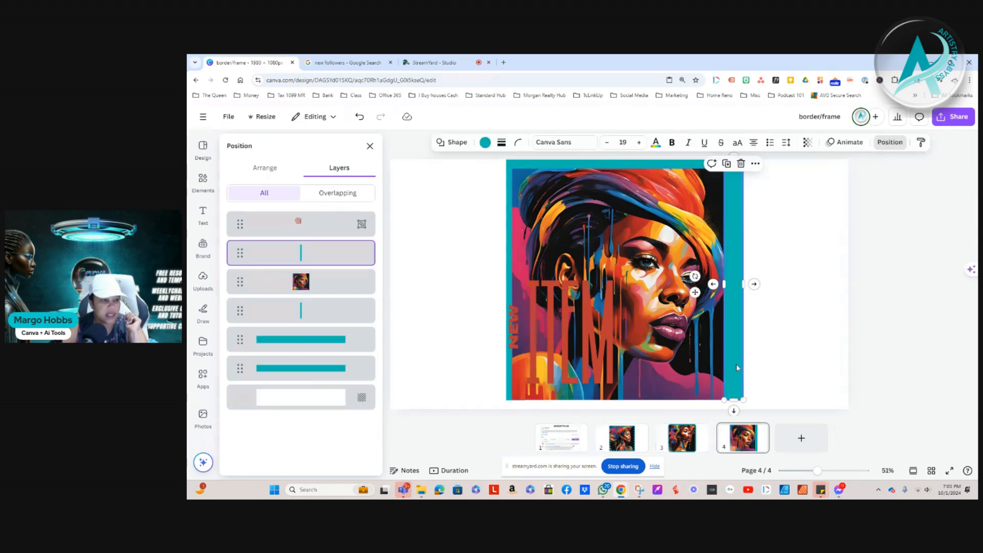
pyautogui.click(275, 169)
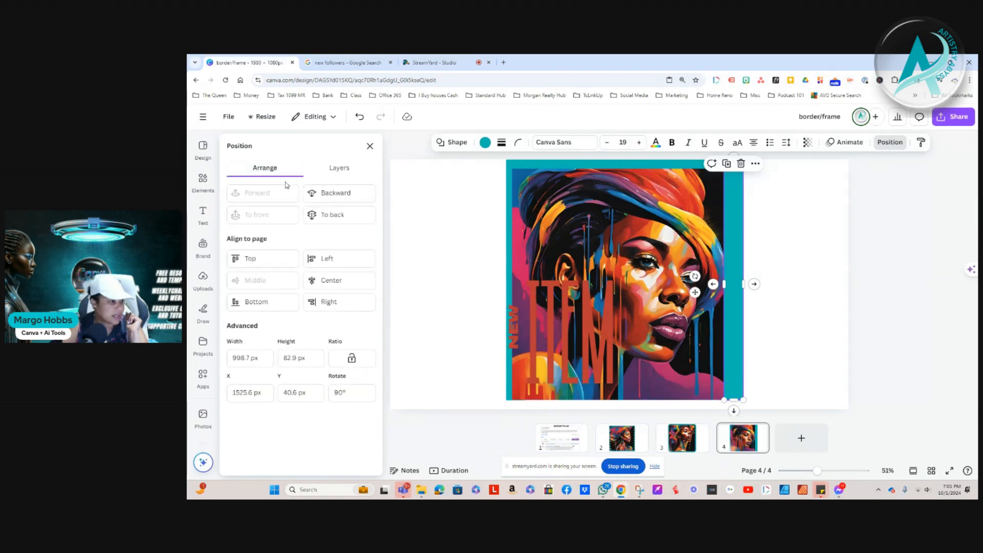
pyautogui.click(336, 215)
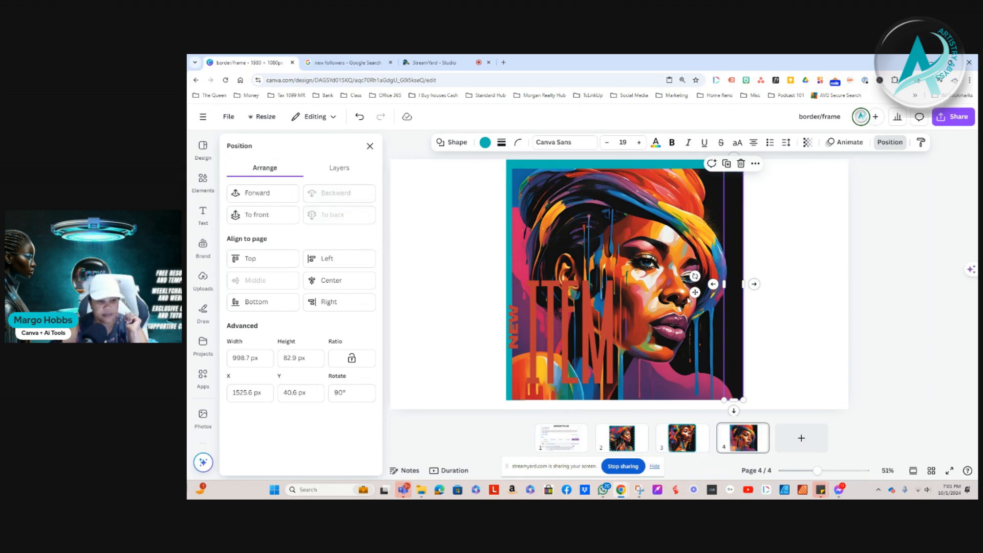
pyautogui.moveTo(743, 285); pyautogui.dragTo(750, 284)
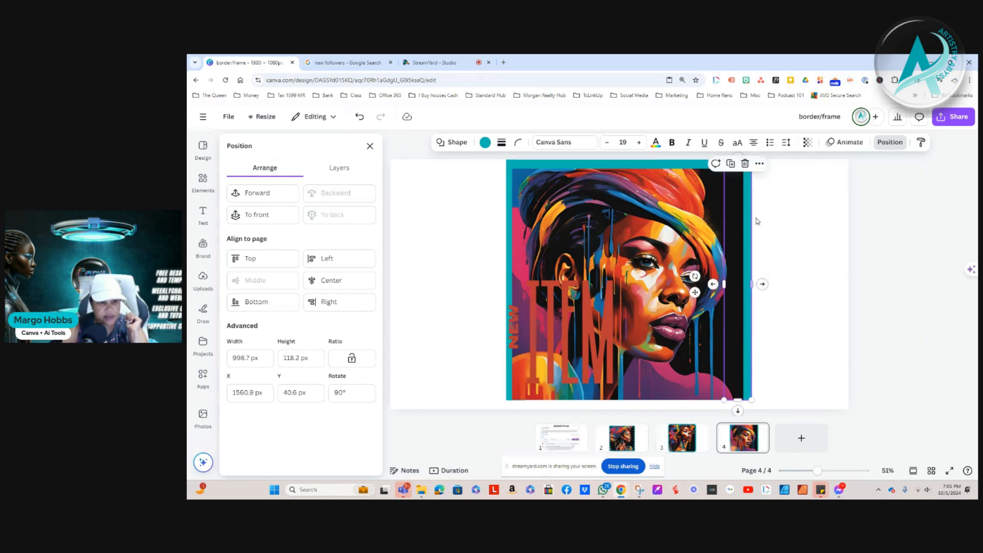
# Extend the upper teal bar to the right so it meets the outer edge of the right vertical bar
pyautogui.click(741, 168)
pyautogui.moveTo(742, 169); pyautogui.dragTo(751, 168)
pyautogui.click(824, 336)
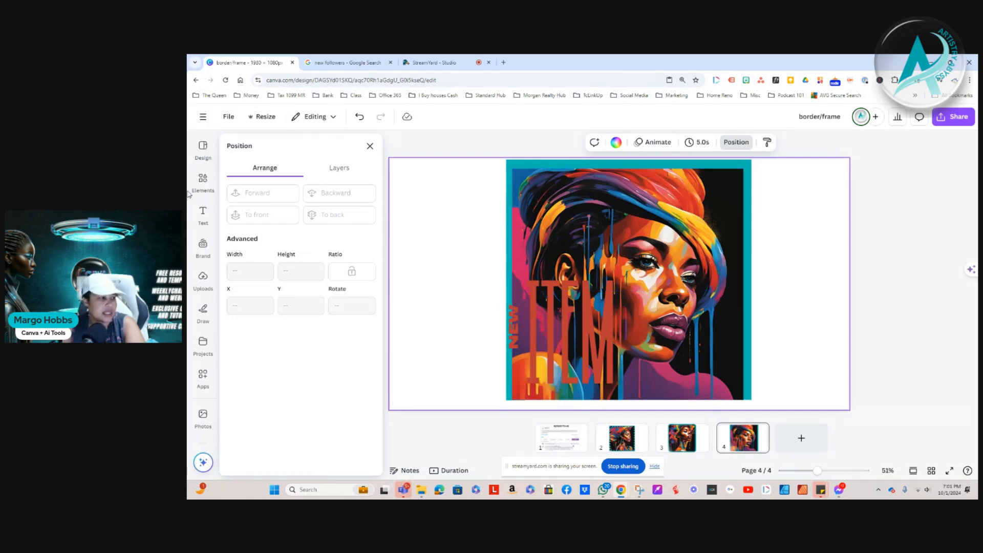
# Search the elements for "grid lines" and add the bold three-by-three grid graphic to the page
pyautogui.click(203, 182)
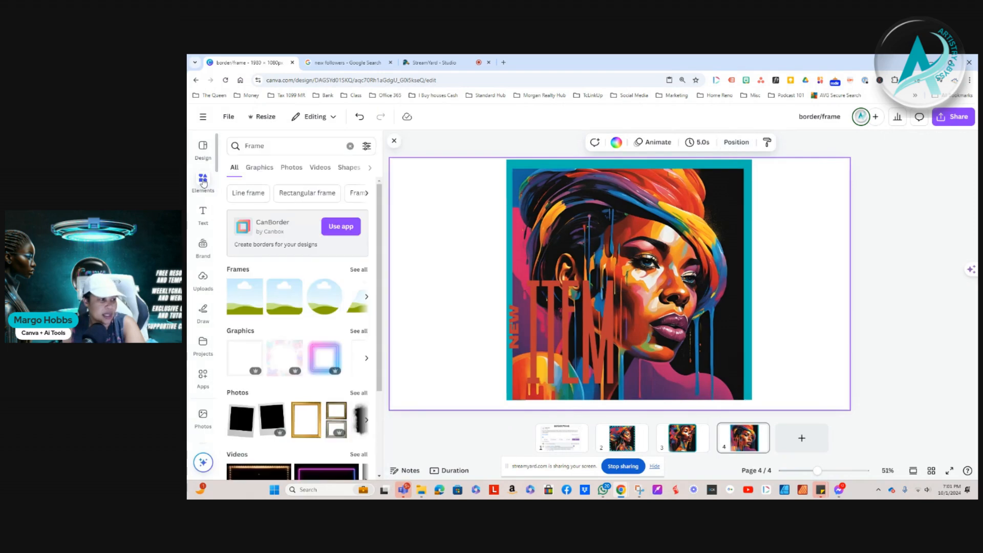
pyautogui.click(350, 146)
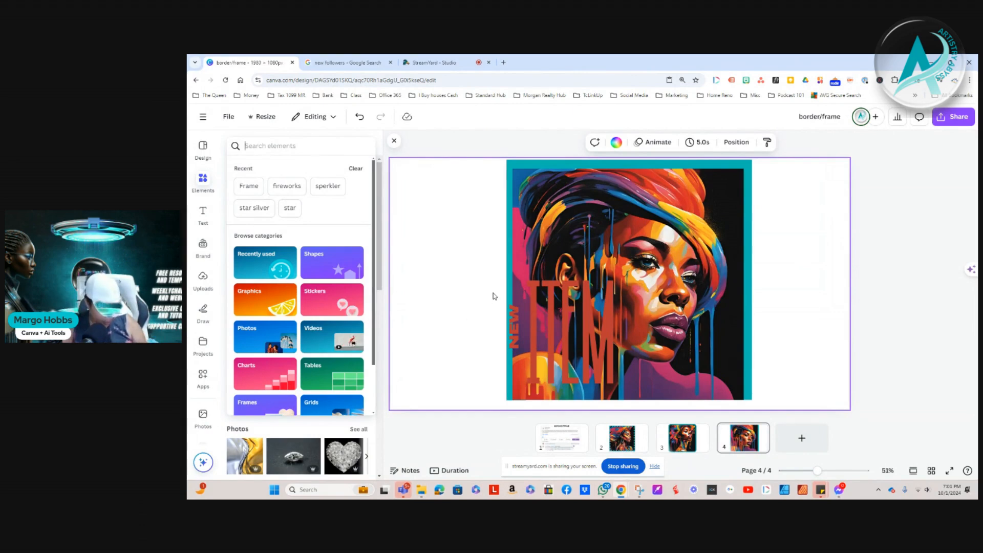
pyautogui.write('gri')
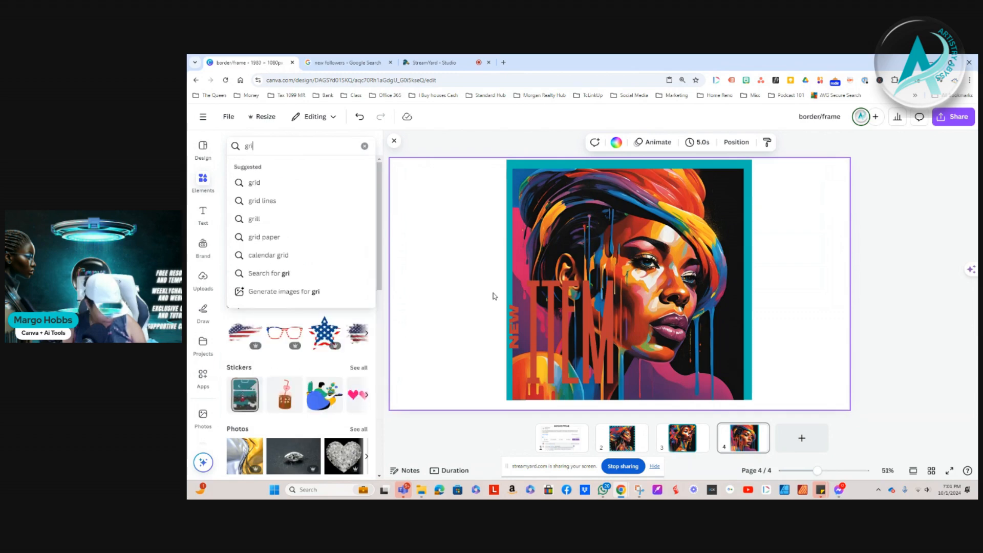
pyautogui.write('d')
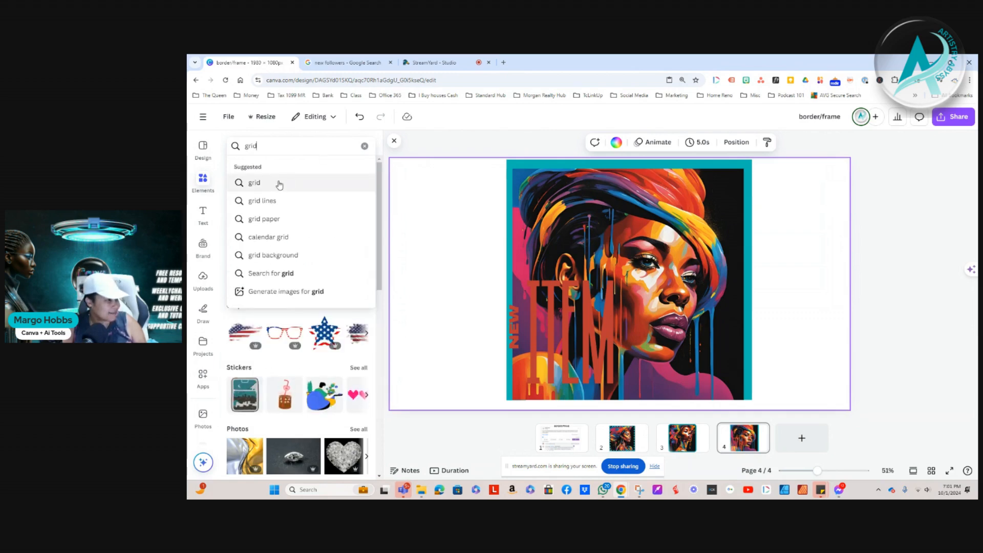
pyautogui.click(282, 203)
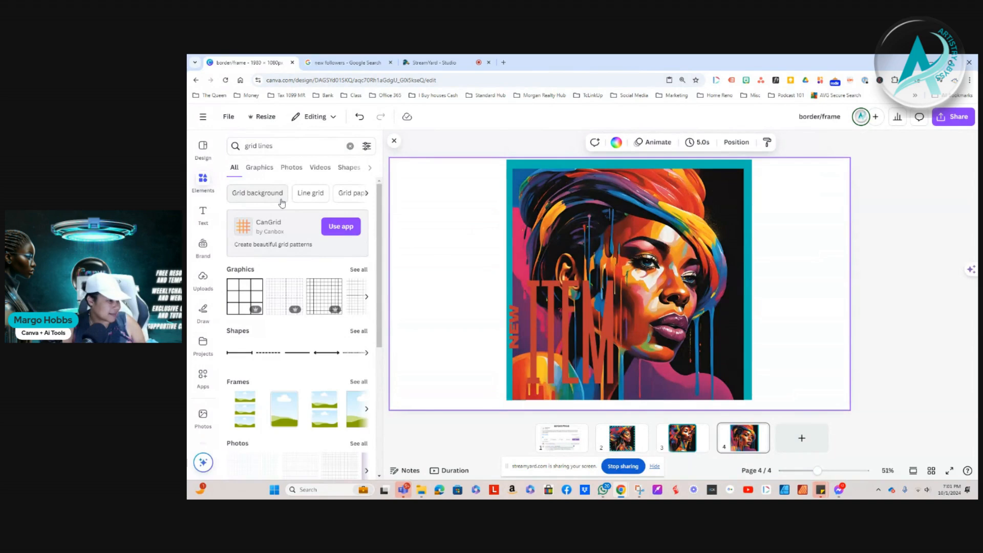
pyautogui.click(233, 297)
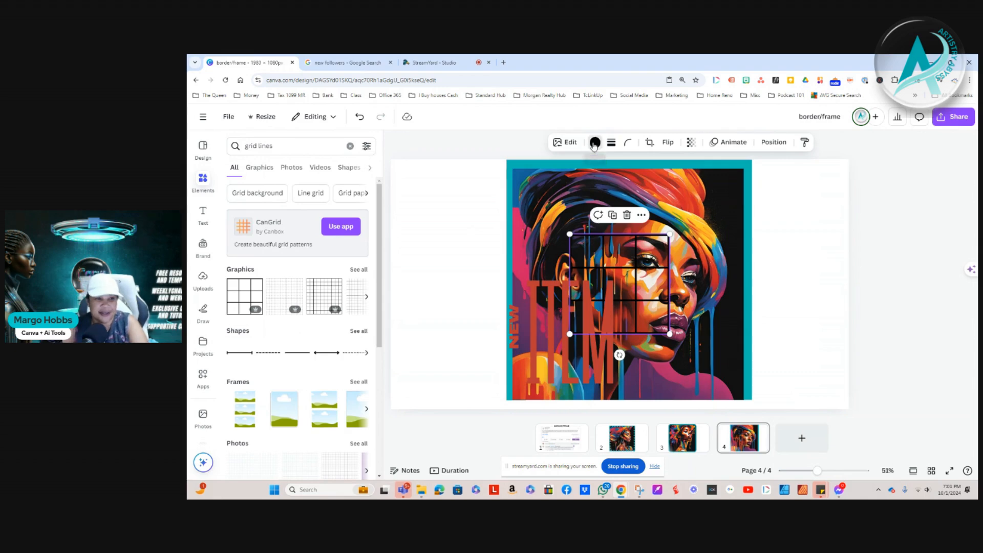
# Recolour the grid graphic white and enlarge it to cover the whole portrait inside the teal bars
pyautogui.click(595, 142)
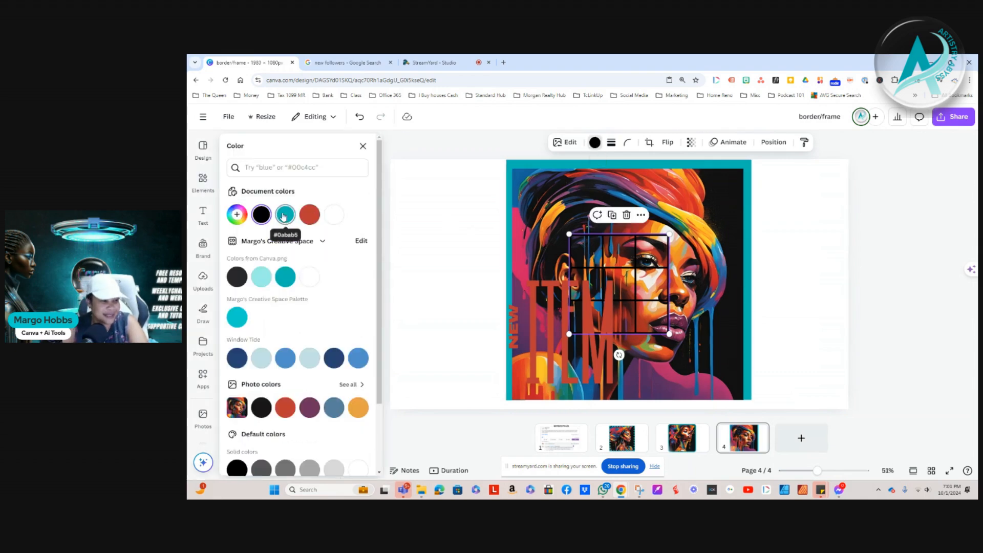
pyautogui.click(334, 214)
pyautogui.moveTo(569, 234); pyautogui.dragTo(508, 173)
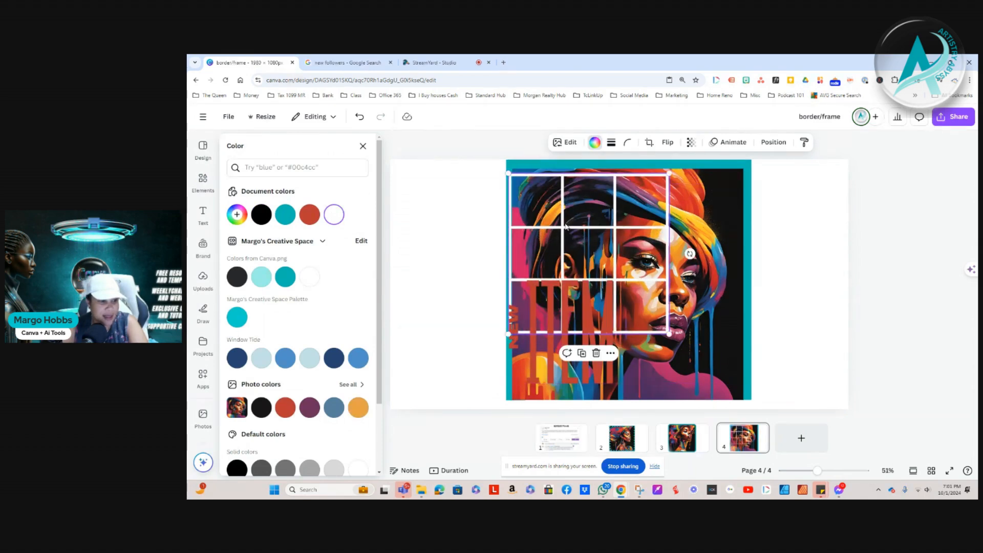
pyautogui.moveTo(565, 226); pyautogui.dragTo(569, 221)
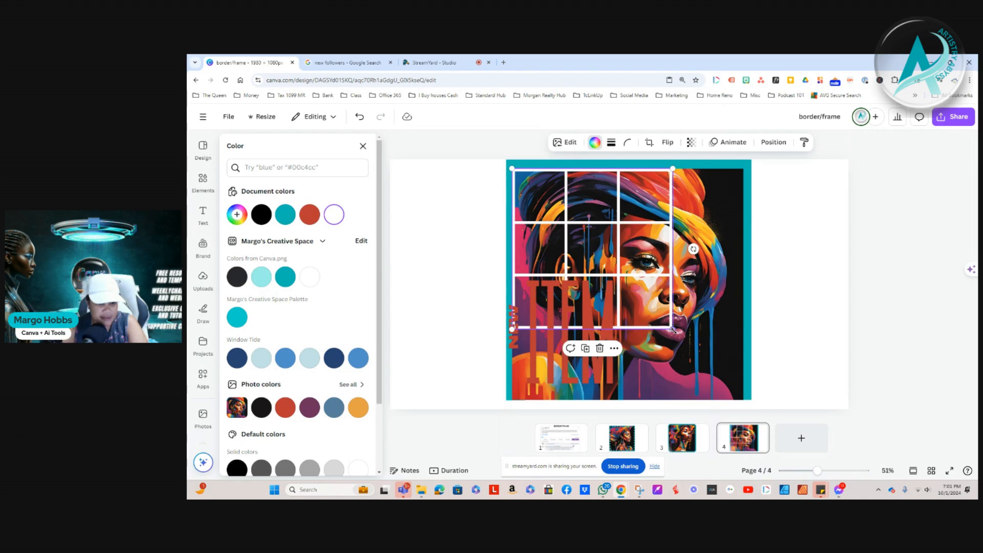
pyautogui.moveTo(674, 330); pyautogui.dragTo(747, 402)
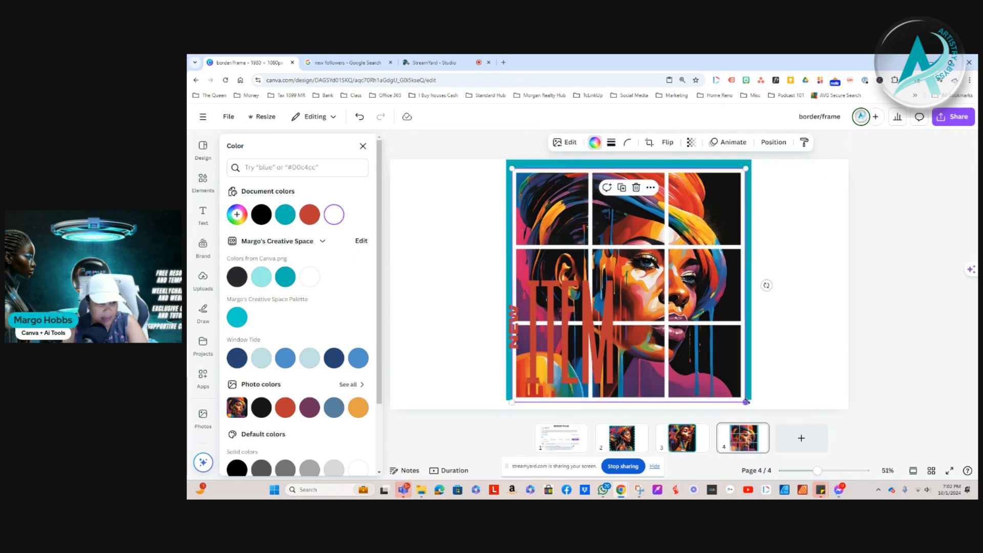
# Delete the grouped "NEW ITEM" text, selecting it through the page's layer list
pyautogui.click(773, 142)
pyautogui.click(338, 168)
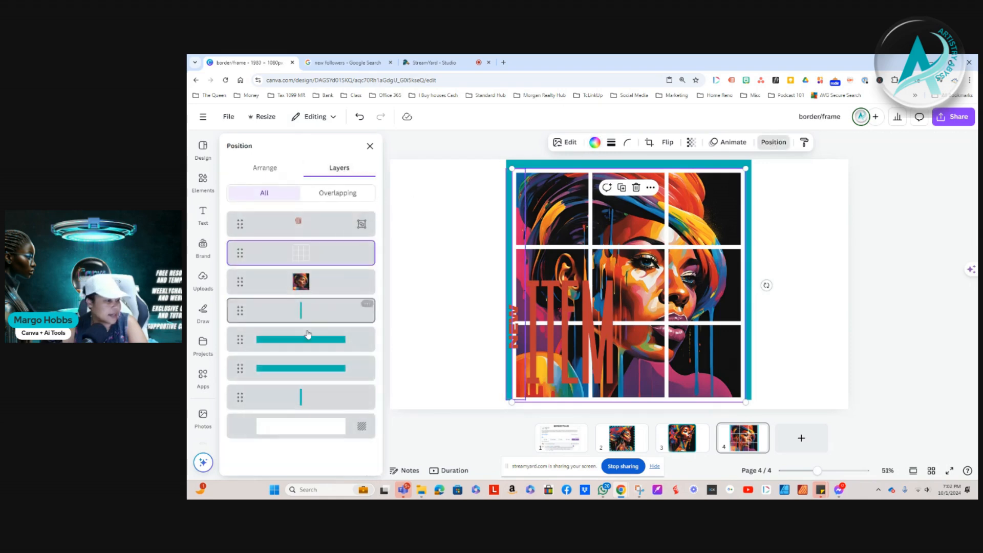
pyautogui.click(305, 222)
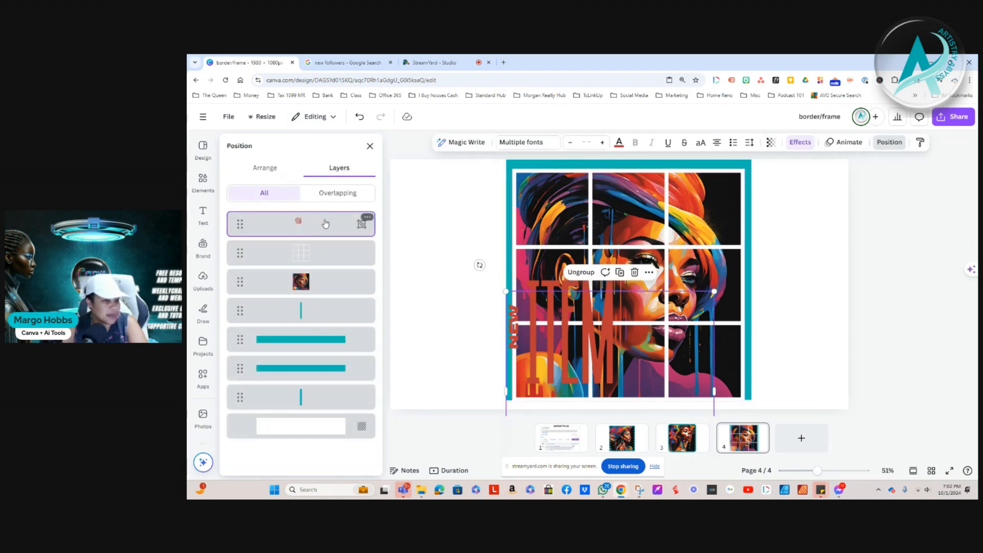
pyautogui.click(635, 271)
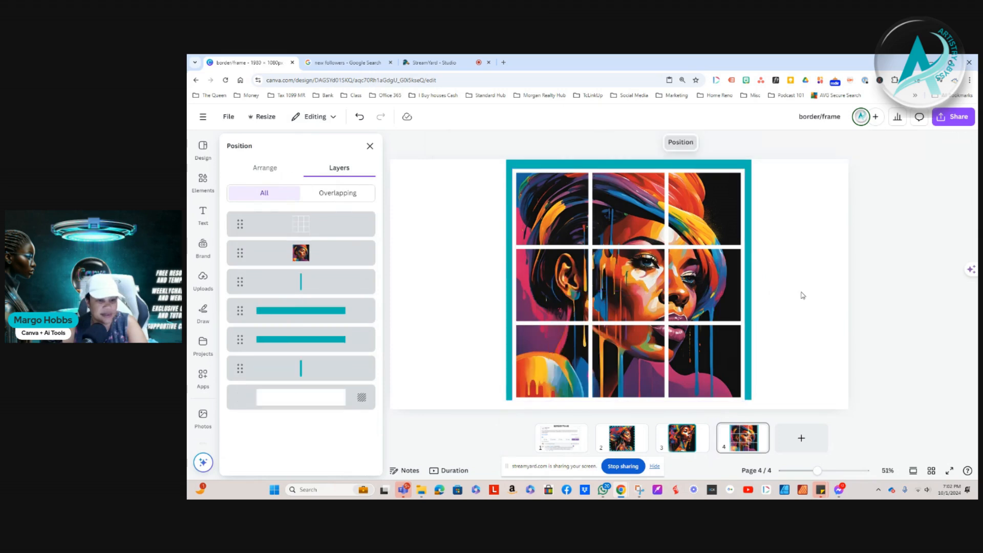
# Set the white grid's transparency to 85 and close the layer list
pyautogui.click(786, 258)
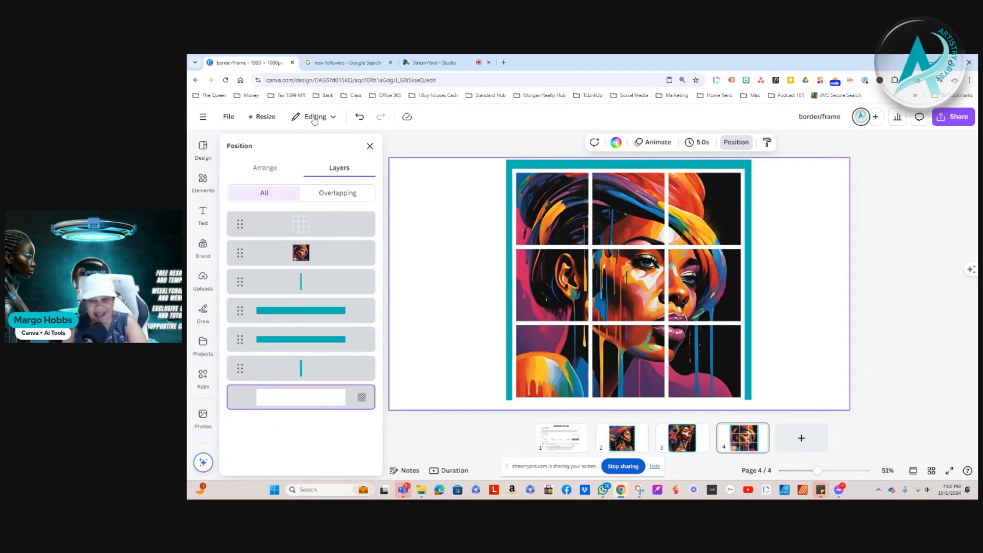
pyautogui.click(513, 177)
pyautogui.click(691, 143)
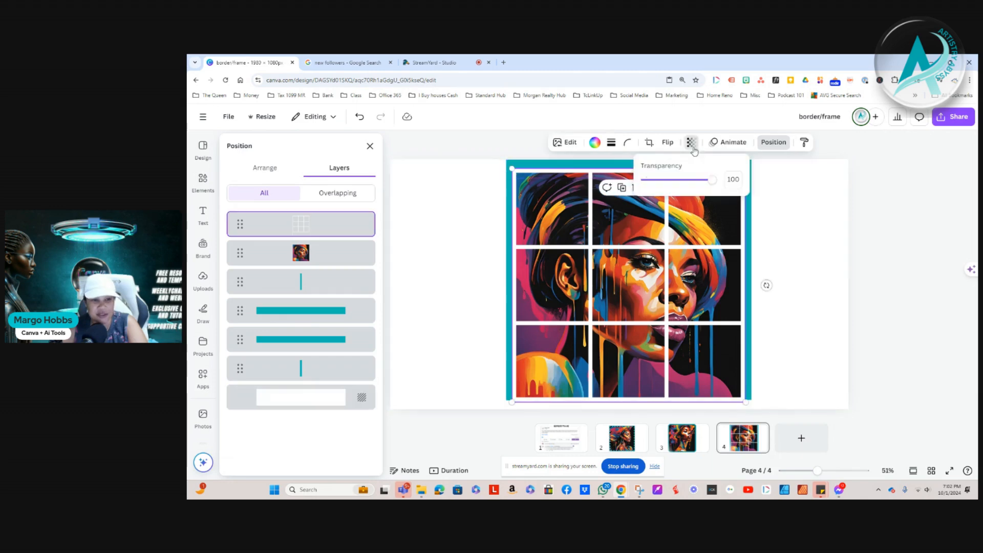
pyautogui.moveTo(713, 179); pyautogui.dragTo(705, 183)
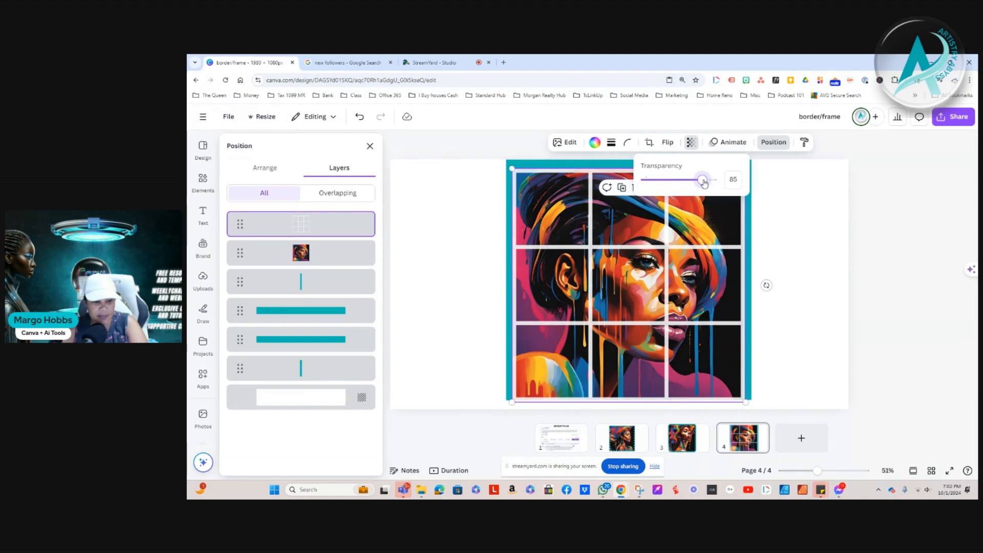
pyautogui.click(793, 223)
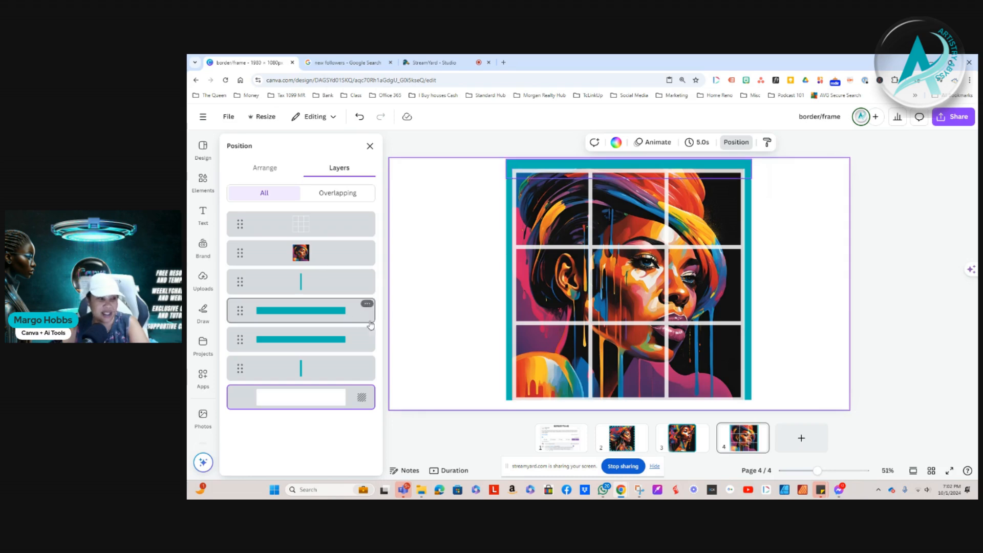
pyautogui.click(370, 148)
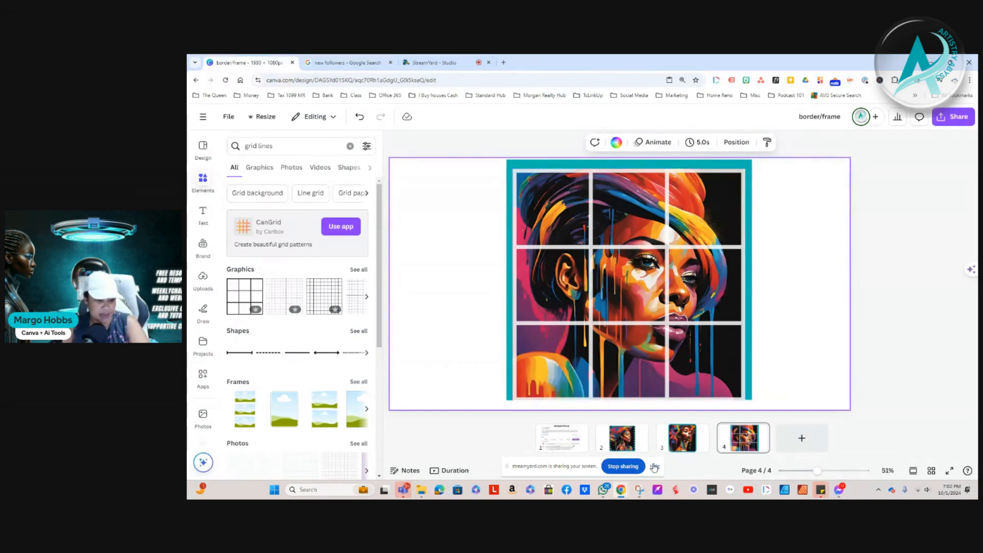
pyautogui.click(628, 468)
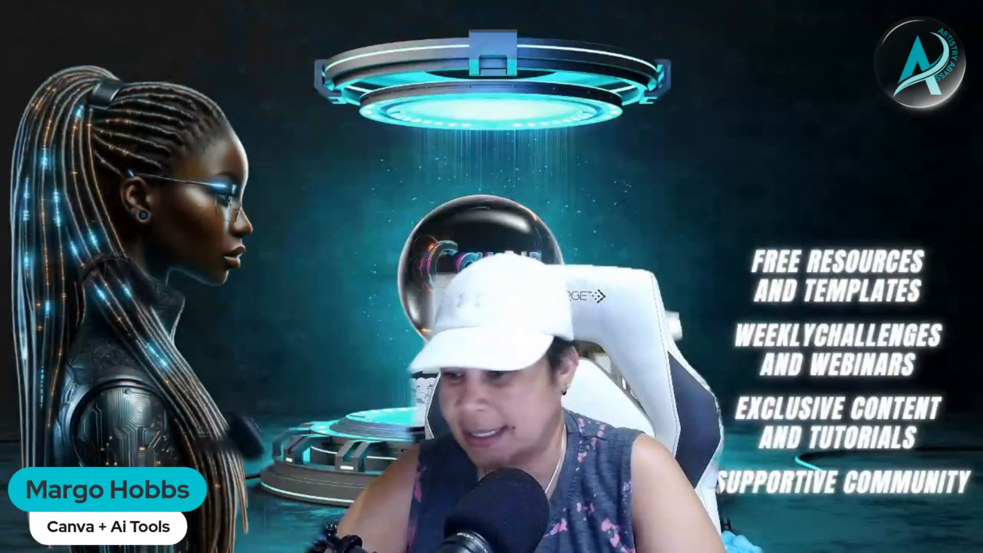